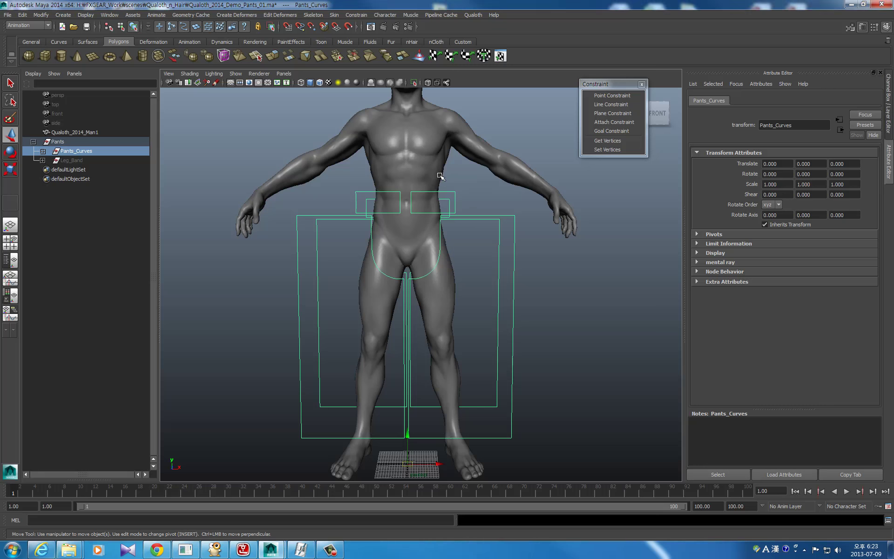
Create a Qualoth cloth pattern from the front-right waistband curve group.
{"action": "mouse_move", "coordinate": [438, 189]}
{"action": "left_mouse_down", "text": "alt"}
{"action": "mouse_move", "coordinate": [473, 183]}
{"action": "mouse_move", "coordinate": [344, 187]}
{"action": "left_mouse_up", "text": "alt"}
{"action": "left_click", "coordinate": [350, 192]}
{"action": "key", "text": "Up"}
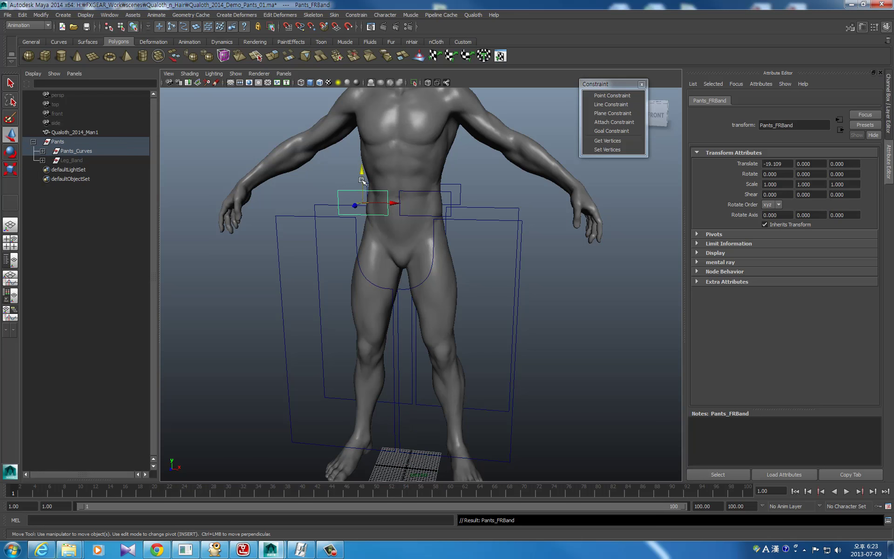
{"action": "left_click", "coordinate": [473, 15]}
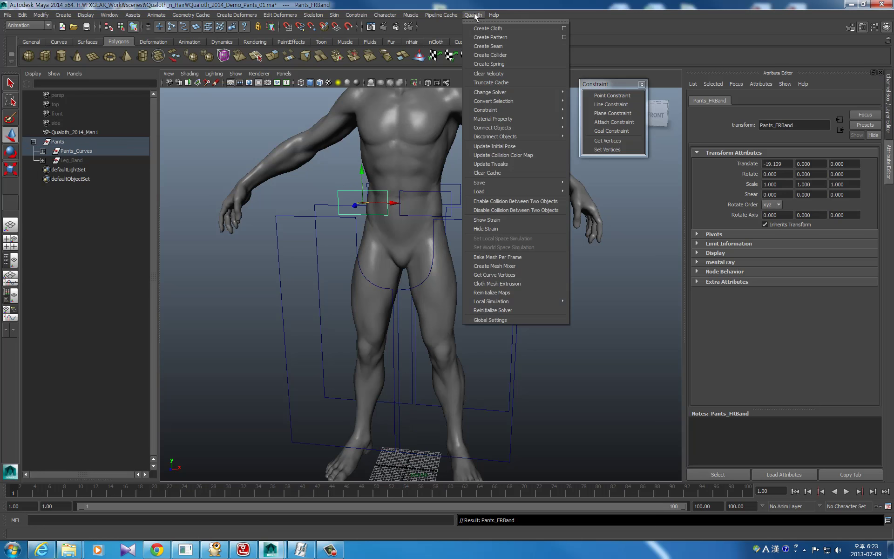
{"action": "left_click", "coordinate": [489, 36]}
{"action": "left_click_drag", "start_coordinate": [425, 168], "coordinate": [417, 173], "text": "alt"}
{"action": "scroll", "coordinate": [417, 173], "scroll_direction": "up", "scroll_amount": 3}
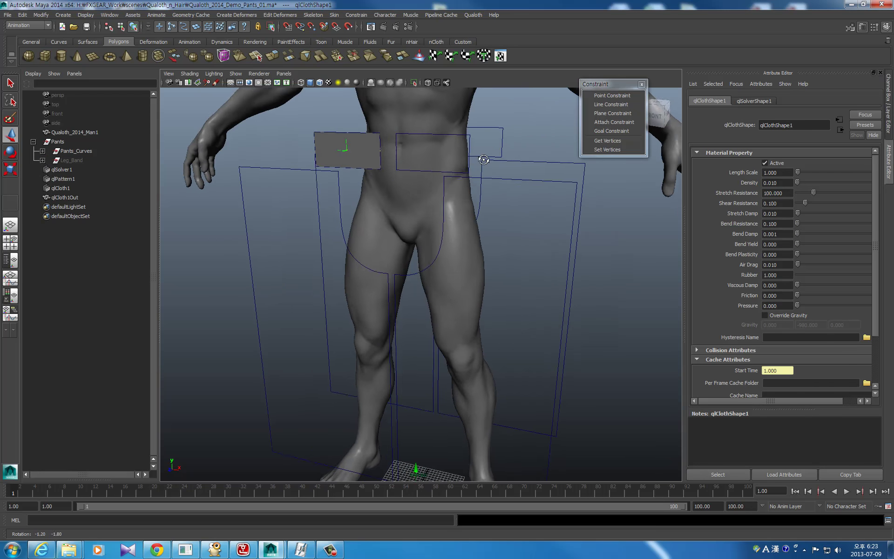
Turn the front-left, remaining and back waistband curve squares into cloth patterns with G.
{"action": "left_click", "coordinate": [484, 140]}
{"action": "key", "text": "Up"}
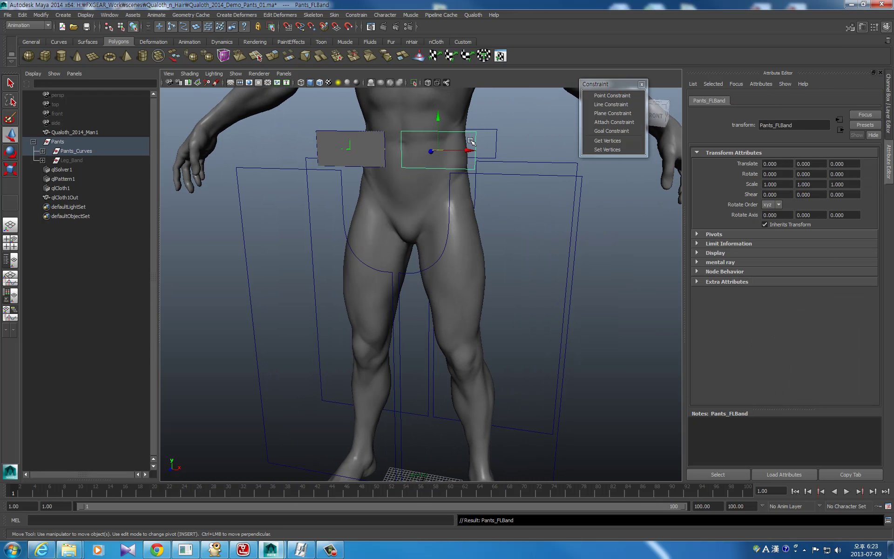
{"action": "key", "text": "g"}
{"action": "left_click", "coordinate": [495, 137]}
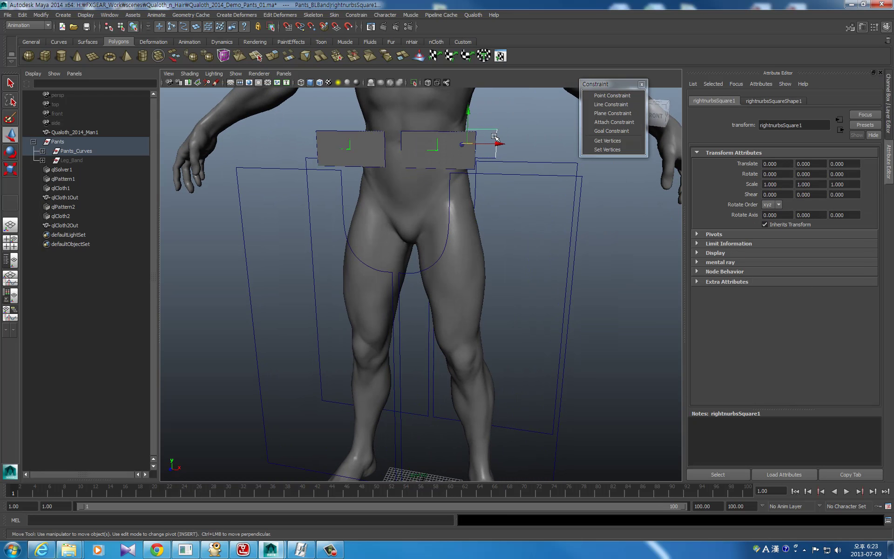
{"action": "key", "text": "g"}
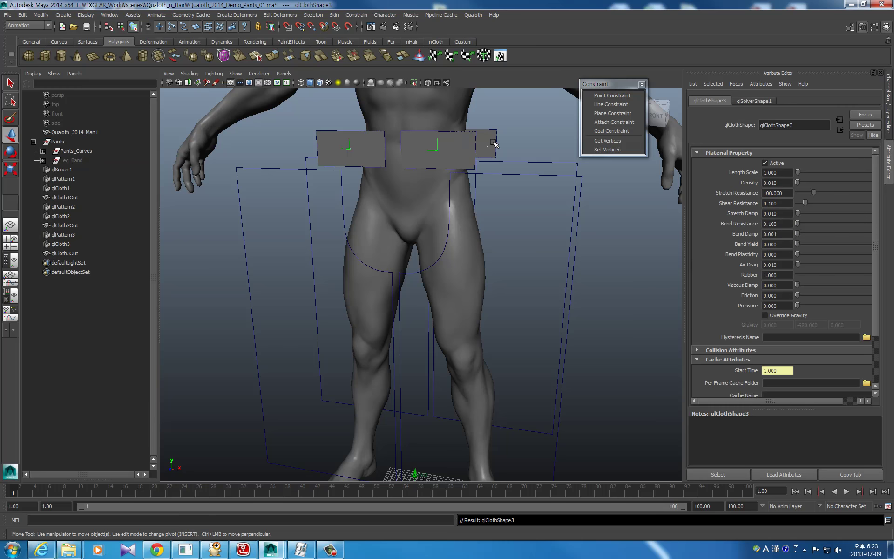
{"action": "mouse_move", "coordinate": [494, 139]}
{"action": "left_mouse_down", "text": "alt"}
{"action": "mouse_move", "coordinate": [448, 148]}
{"action": "mouse_move", "coordinate": [437, 160]}
{"action": "left_mouse_up", "text": "alt"}
{"action": "left_click", "coordinate": [445, 164]}
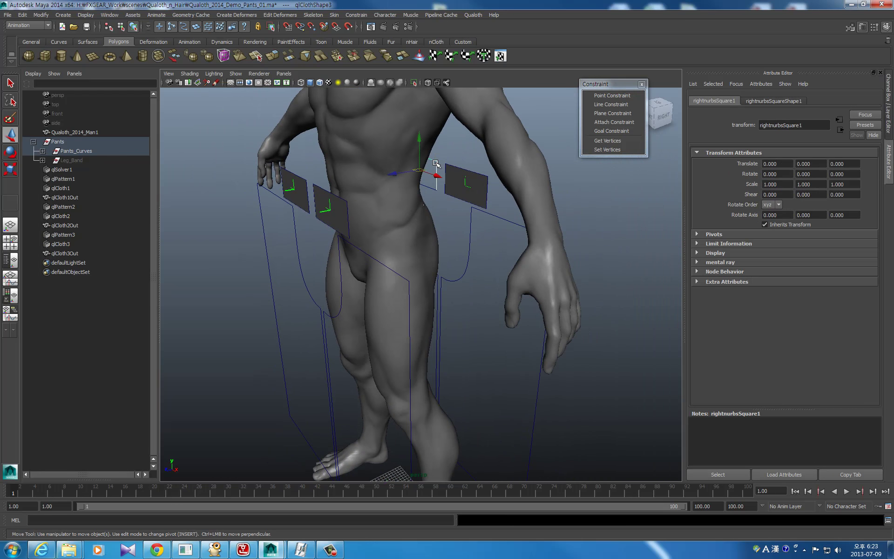
{"action": "key", "text": "g"}
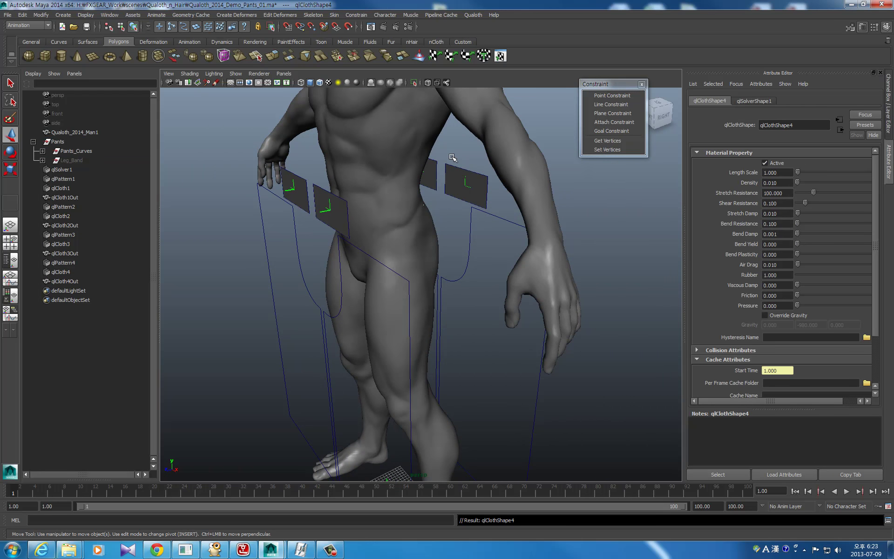
Build cloth panels from the four pants outlines: front-right, back-left, front-left, back-right.
{"action": "mouse_move", "coordinate": [454, 157]}
{"action": "left_mouse_down", "text": "alt"}
{"action": "mouse_move", "coordinate": [399, 161]}
{"action": "mouse_move", "coordinate": [431, 157]}
{"action": "mouse_move", "coordinate": [298, 225]}
{"action": "left_mouse_up", "text": "alt"}
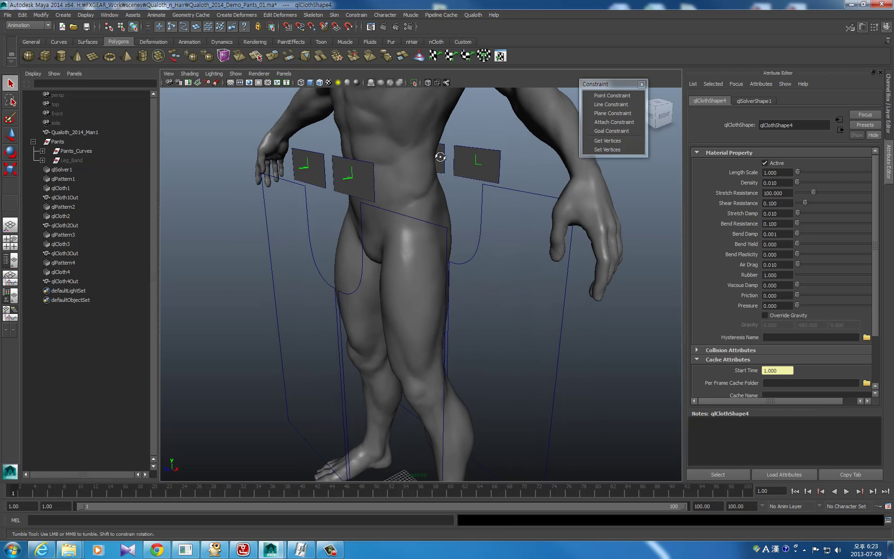
{"action": "left_click", "coordinate": [299, 221]}
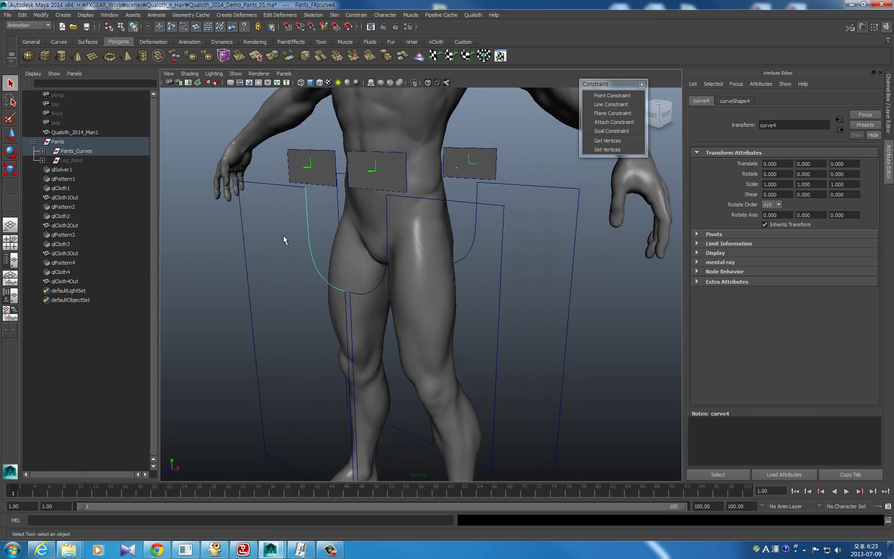
{"action": "key", "text": "g"}
{"action": "left_click", "coordinate": [329, 206]}
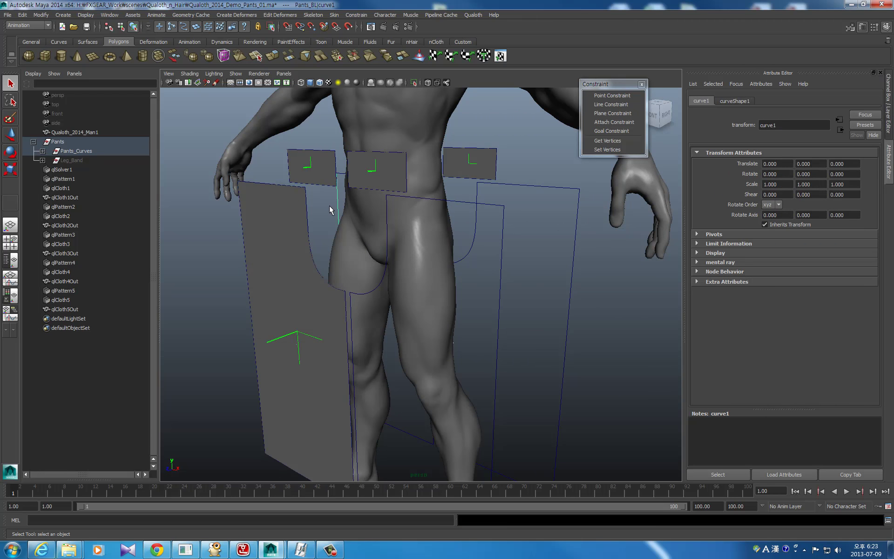
{"action": "key", "text": "g"}
{"action": "left_click", "coordinate": [454, 203]}
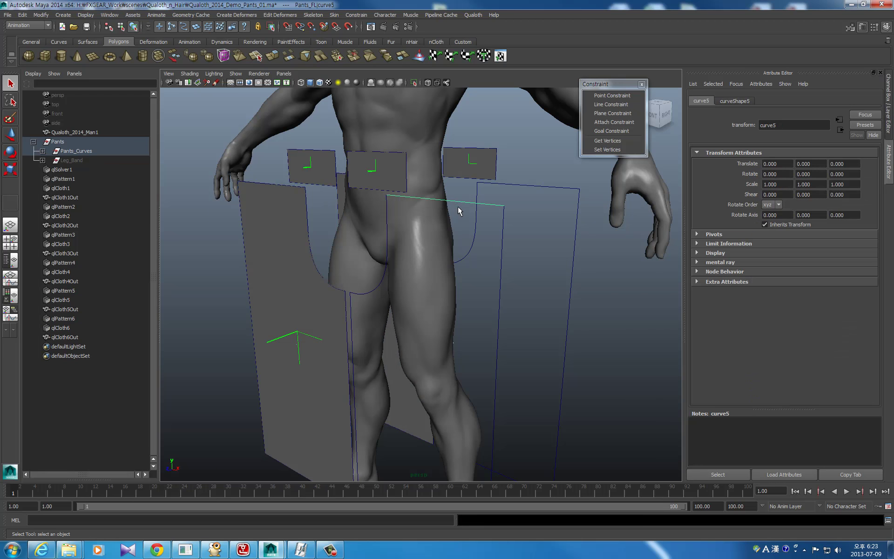
{"action": "key", "text": "g"}
{"action": "left_click", "coordinate": [521, 199]}
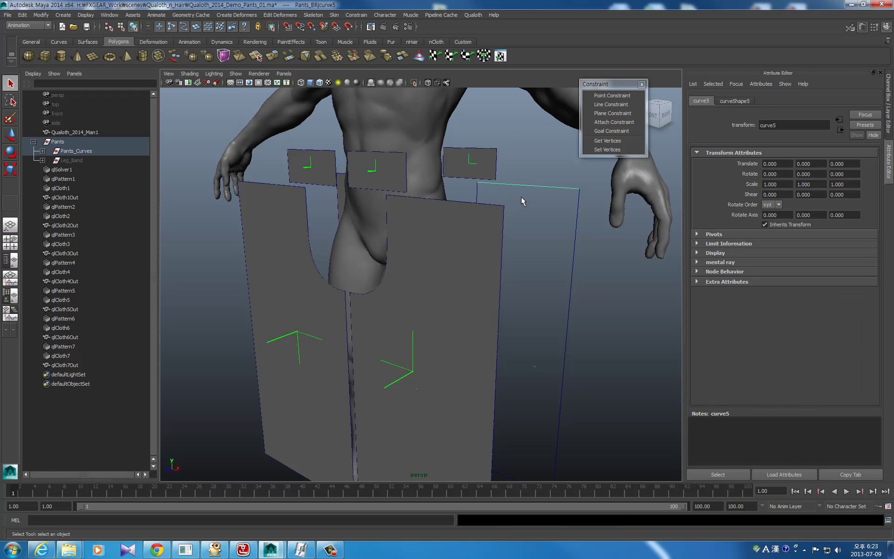
{"action": "key", "text": "g"}
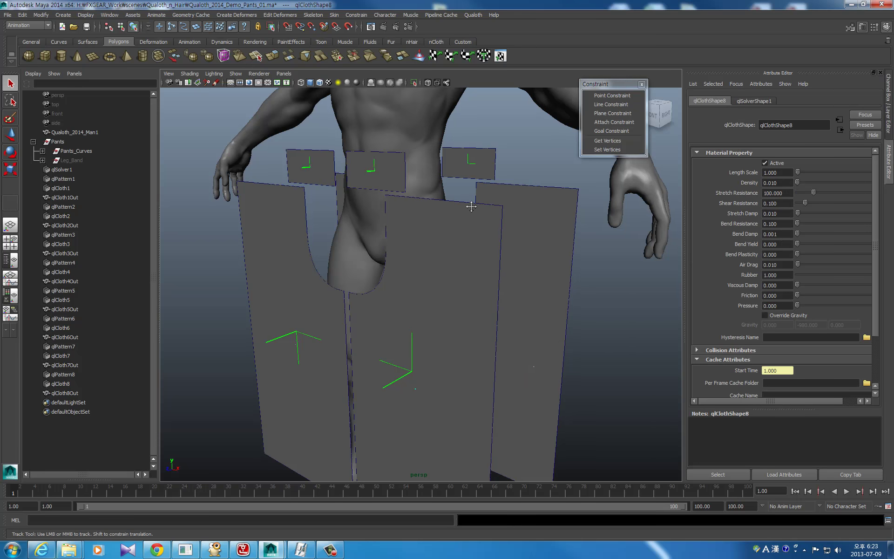
{"action": "mouse_move", "coordinate": [513, 181]}
{"action": "left_mouse_down", "text": "alt"}
{"action": "mouse_move", "coordinate": [396, 211]}
{"action": "mouse_move", "coordinate": [436, 205]}
{"action": "mouse_move", "coordinate": [409, 199]}
{"action": "mouse_move", "coordinate": [435, 186]}
{"action": "mouse_move", "coordinate": [495, 208]}
{"action": "mouse_move", "coordinate": [471, 213]}
{"action": "mouse_move", "coordinate": [412, 186]}
{"action": "left_mouse_up", "text": "alt"}
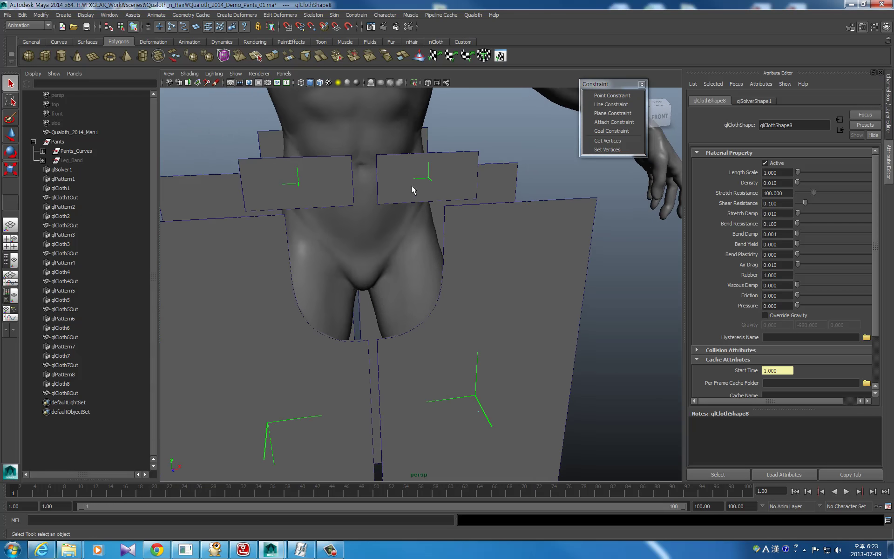
Sew the first neighbouring waistband panel edges together with Qualoth > Create Seam.
{"action": "left_click", "coordinate": [375, 178]}
{"action": "left_click", "coordinate": [356, 175], "text": "shift"}
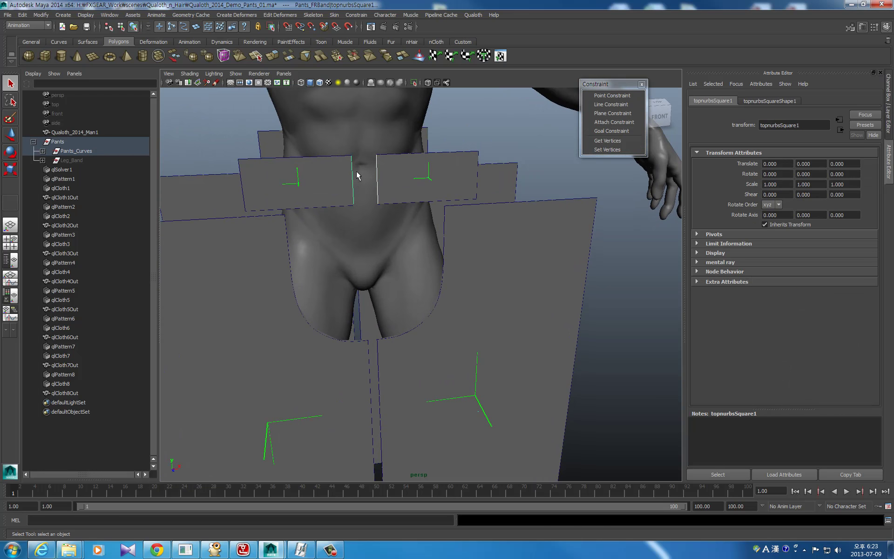
{"action": "left_click", "coordinate": [472, 15]}
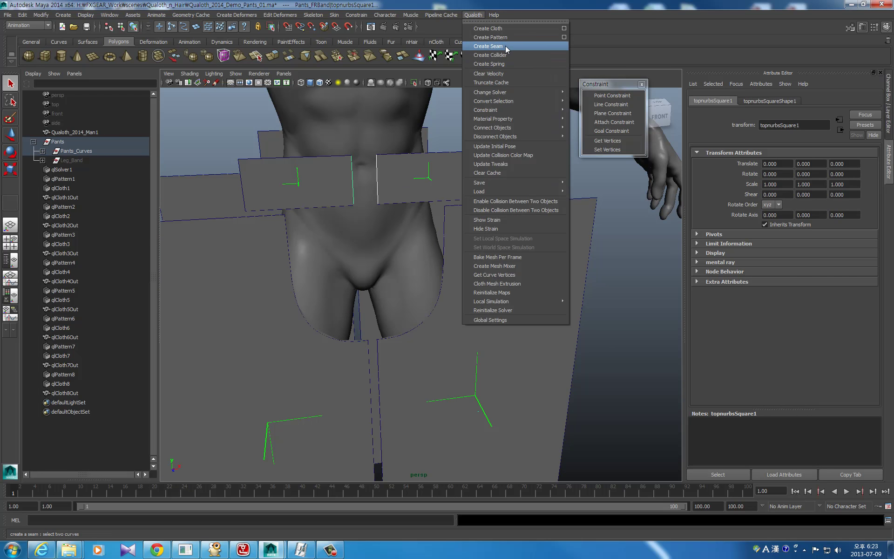
{"action": "left_click", "coordinate": [512, 50]}
{"action": "mouse_move", "coordinate": [451, 140]}
{"action": "left_mouse_down", "text": "alt"}
{"action": "mouse_move", "coordinate": [459, 168]}
{"action": "mouse_move", "coordinate": [386, 186]}
{"action": "left_mouse_up", "text": "alt"}
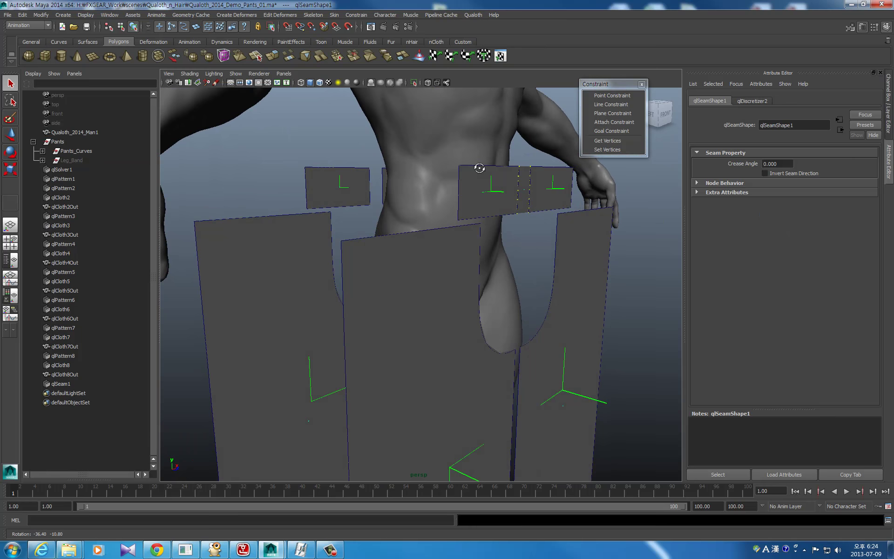
{"action": "left_click", "coordinate": [386, 185]}
{"action": "key", "text": "g"}
Seam the remaining waistband edges and the first pair of pants panel edges.
{"action": "mouse_move", "coordinate": [414, 149]}
{"action": "left_mouse_down", "text": "alt"}
{"action": "mouse_move", "coordinate": [429, 165]}
{"action": "mouse_move", "coordinate": [461, 158]}
{"action": "mouse_move", "coordinate": [486, 181]}
{"action": "mouse_move", "coordinate": [447, 219]}
{"action": "left_mouse_up", "text": "alt"}
{"action": "left_click", "coordinate": [259, 191]}
{"action": "key", "text": "g"}
{"action": "key", "text": "g"}
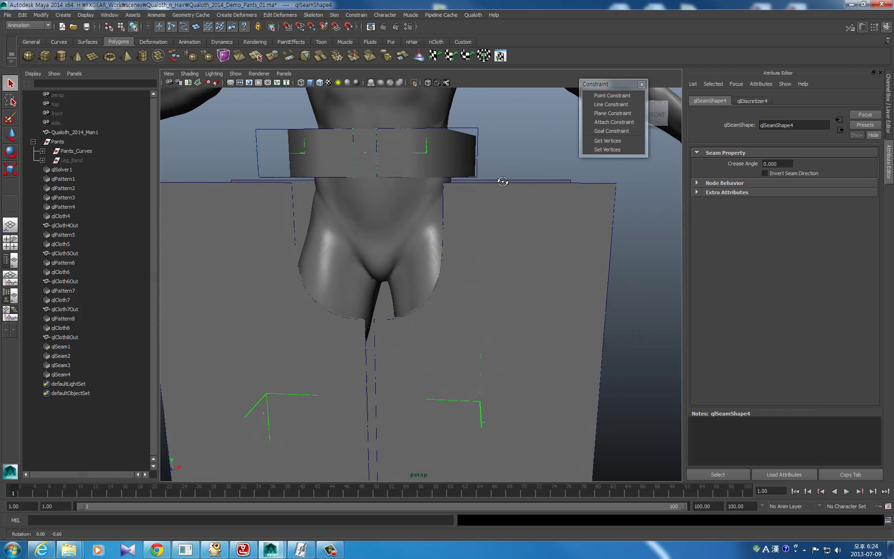
{"action": "left_click", "coordinate": [449, 224]}
{"action": "left_click", "coordinate": [301, 225], "text": "shift"}
Sew the inner leg edges of the pants panels together.
{"action": "key", "text": "g"}
{"action": "mouse_move", "coordinate": [301, 225]}
{"action": "left_mouse_down", "text": "alt"}
{"action": "mouse_move", "coordinate": [408, 348]}
{"action": "mouse_move", "coordinate": [429, 275]}
{"action": "left_mouse_up", "text": "alt"}
{"action": "key", "text": "g"}
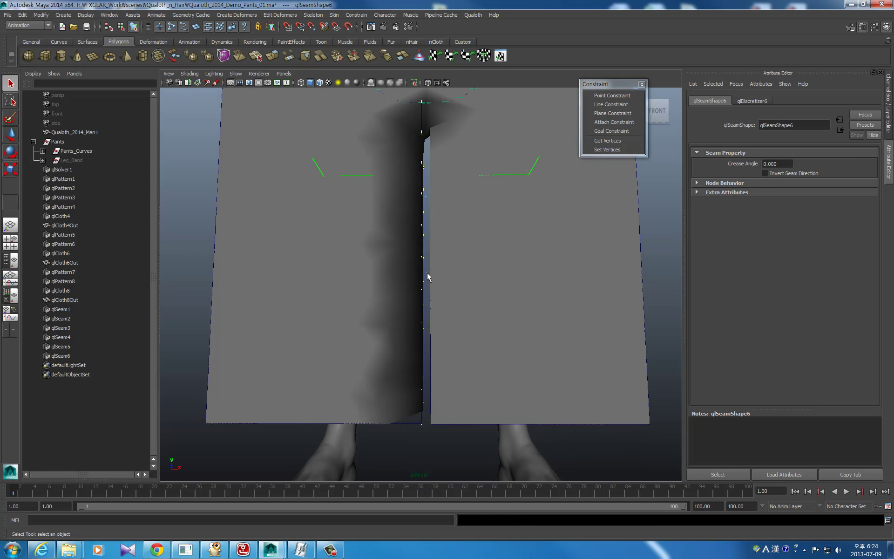
{"action": "key", "text": "g"}
{"action": "middle_click_drag", "start_coordinate": [482, 240], "coordinate": [478, 261], "text": "alt"}
{"action": "scroll", "coordinate": [477, 261], "scroll_direction": "down", "scroll_amount": 3}
{"action": "left_click", "coordinate": [528, 206], "text": "shift"}
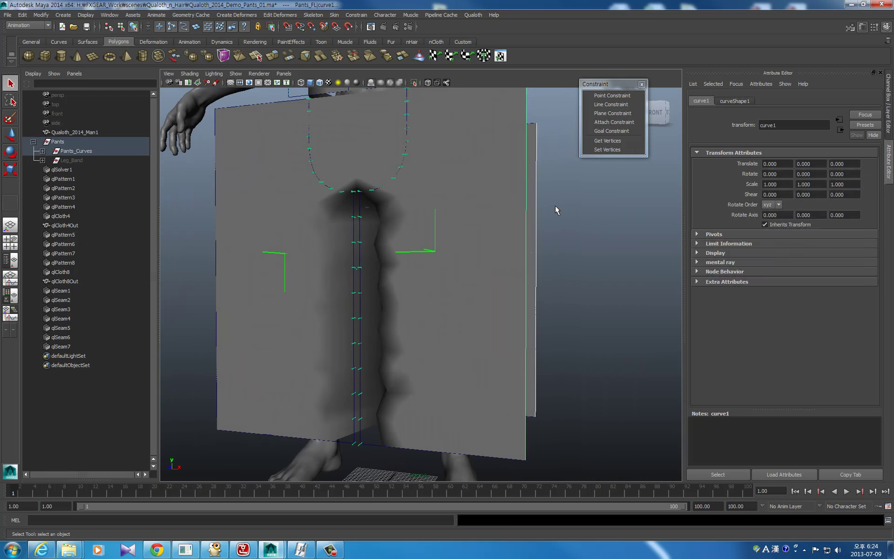
{"action": "key", "text": "g"}
Sew the side and back pants panel edges together.
{"action": "left_click_drag", "start_coordinate": [483, 201], "coordinate": [426, 217], "text": "alt"}
{"action": "left_click", "coordinate": [284, 216], "text": "shift"}
{"action": "key", "text": "g"}
{"action": "mouse_move", "coordinate": [284, 216]}
{"action": "left_mouse_down", "text": "alt"}
{"action": "mouse_move", "coordinate": [426, 261]}
{"action": "mouse_move", "coordinate": [291, 243]}
{"action": "mouse_move", "coordinate": [368, 231]}
{"action": "left_mouse_up", "text": "alt"}
{"action": "left_click", "coordinate": [424, 234]}
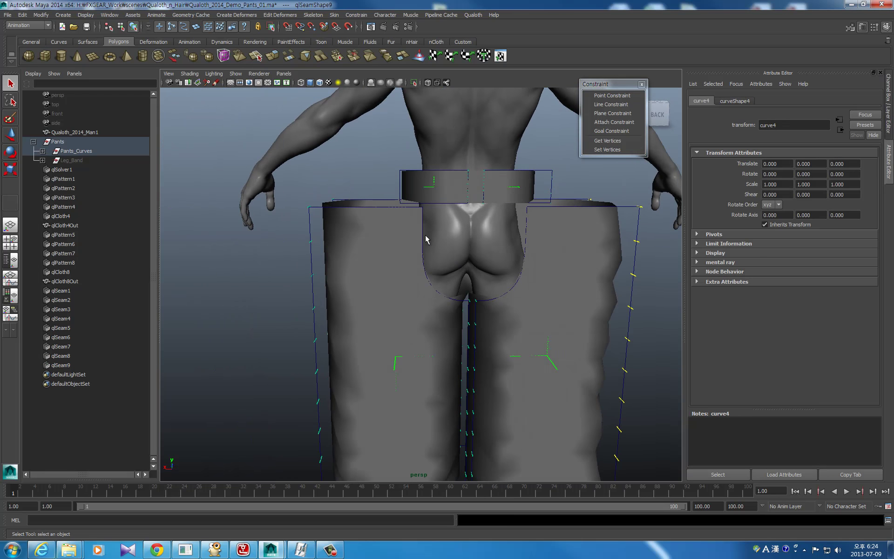
{"action": "left_click", "coordinate": [526, 228], "text": "shift"}
{"action": "key", "text": "g"}
Attach the back waistband's bottom edge to the back pants panels' top edges.
{"action": "left_click_drag", "start_coordinate": [518, 201], "coordinate": [432, 217], "text": "alt"}
{"action": "scroll", "coordinate": [432, 216], "scroll_direction": "up", "scroll_amount": 3}
{"action": "left_click", "coordinate": [344, 190]}
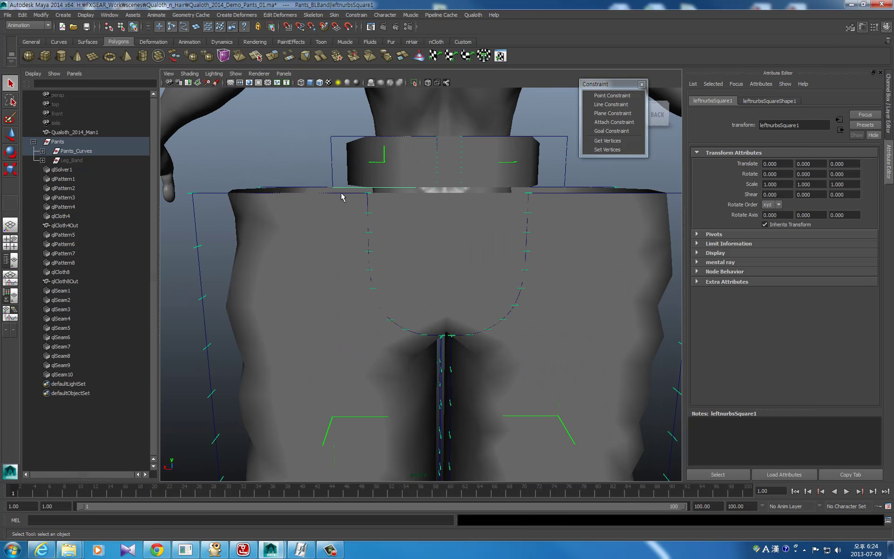
{"action": "left_click", "coordinate": [431, 193], "text": "shift"}
{"action": "key", "text": "g"}
{"action": "left_click", "coordinate": [552, 202]}
{"action": "key", "text": "g"}
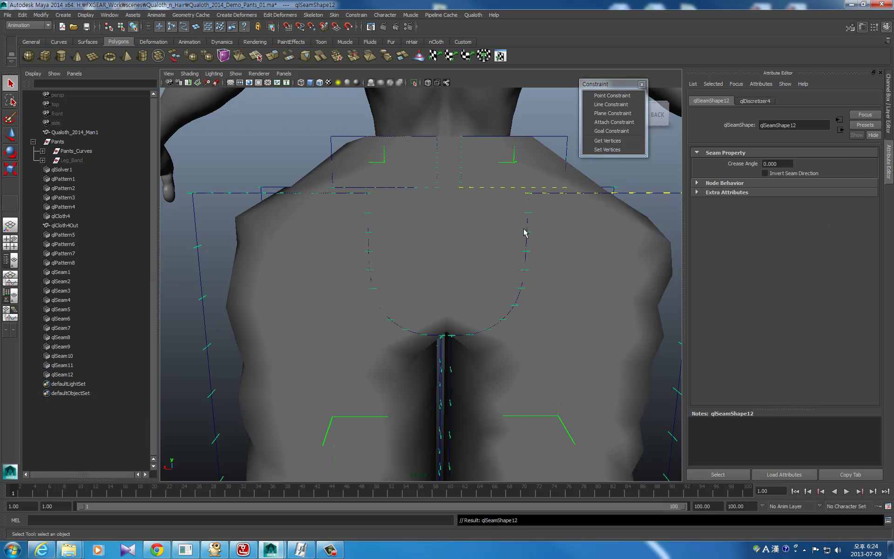
Attach the front waistband to the front pants panel, sew the final seam, and select qlPattern5.
{"action": "mouse_move", "coordinate": [525, 236]}
{"action": "left_mouse_down", "text": "alt"}
{"action": "mouse_move", "coordinate": [479, 215]}
{"action": "mouse_move", "coordinate": [336, 221]}
{"action": "mouse_move", "coordinate": [396, 178]}
{"action": "left_mouse_up", "text": "alt"}
{"action": "left_click", "coordinate": [396, 178]}
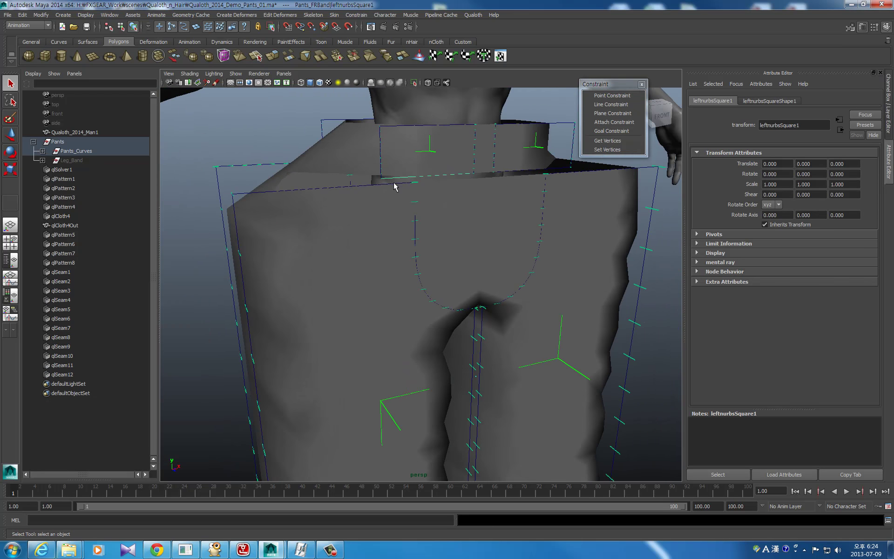
{"action": "left_click", "coordinate": [498, 181], "text": "shift"}
{"action": "key", "text": "g"}
{"action": "mouse_move", "coordinate": [497, 180]}
{"action": "left_mouse_down", "text": "alt"}
{"action": "mouse_move", "coordinate": [435, 219]}
{"action": "mouse_move", "coordinate": [333, 227]}
{"action": "left_mouse_up", "text": "alt"}
{"action": "left_click", "coordinate": [479, 200]}
{"action": "left_click", "coordinate": [396, 199], "text": "shift"}
{"action": "key", "text": "g"}
{"action": "scroll", "coordinate": [510, 192], "scroll_direction": "down", "scroll_amount": 5}
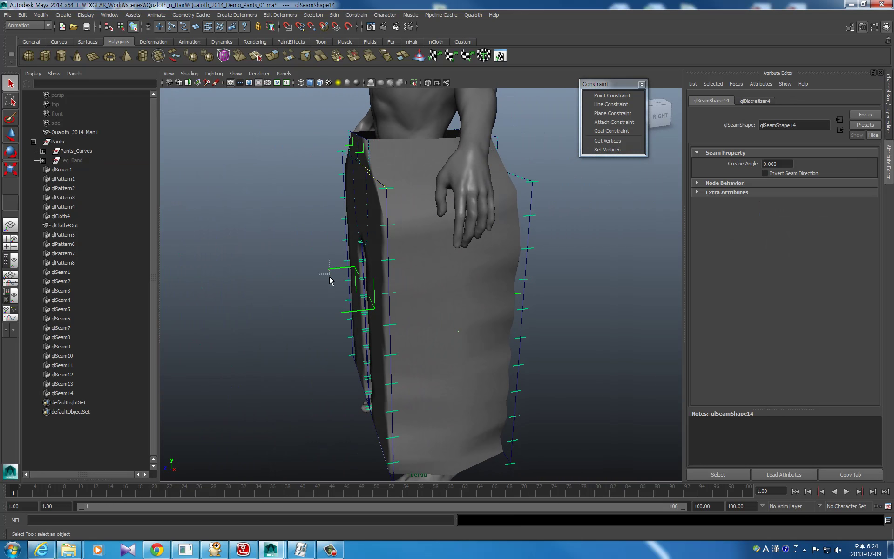
{"action": "left_click", "coordinate": [328, 275]}
Raise qlPattern5's qlDiscretizer4 Resolution from 8 to 80.
{"action": "left_click", "coordinate": [790, 101]}
{"action": "left_click", "coordinate": [776, 164]}
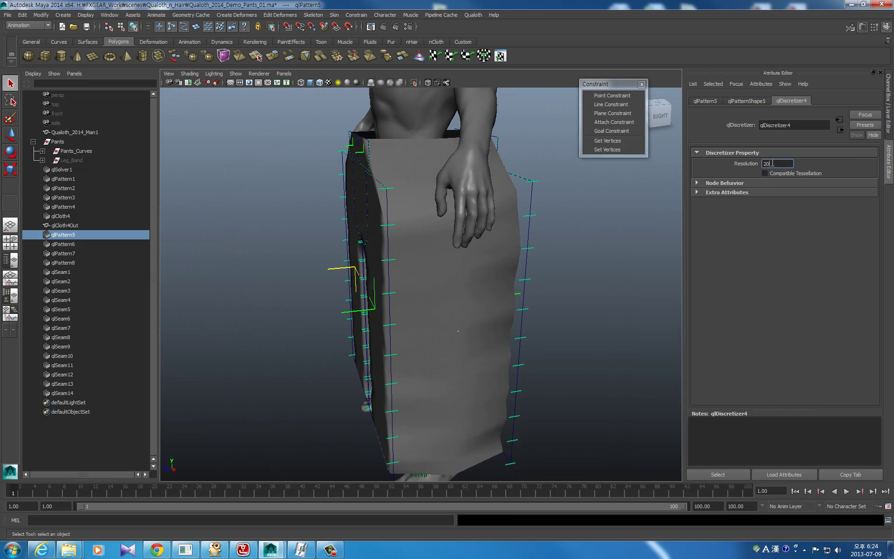
{"action": "type", "text": "0"}
{"action": "key", "text": "Return"}
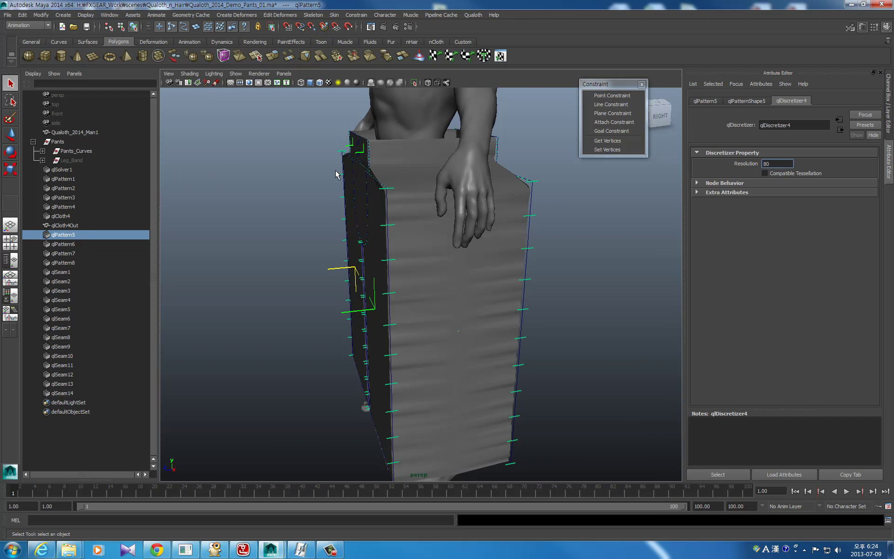
{"action": "mouse_move", "coordinate": [382, 210]}
{"action": "left_mouse_down", "text": "alt"}
{"action": "mouse_move", "coordinate": [469, 209]}
{"action": "mouse_move", "coordinate": [490, 185]}
{"action": "left_mouse_up", "text": "alt"}
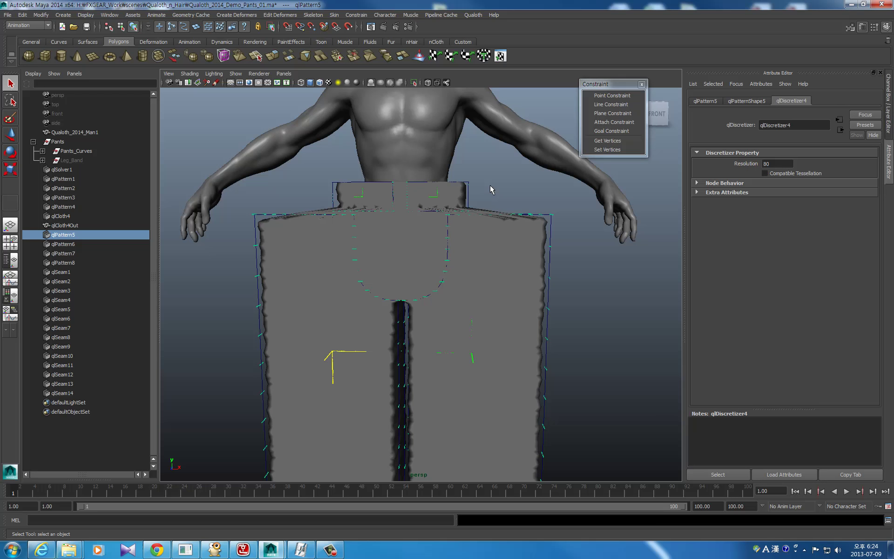
Make the body mesh a Qualoth collider (qlCollider1) for the pants.
{"action": "left_click", "coordinate": [490, 242]}
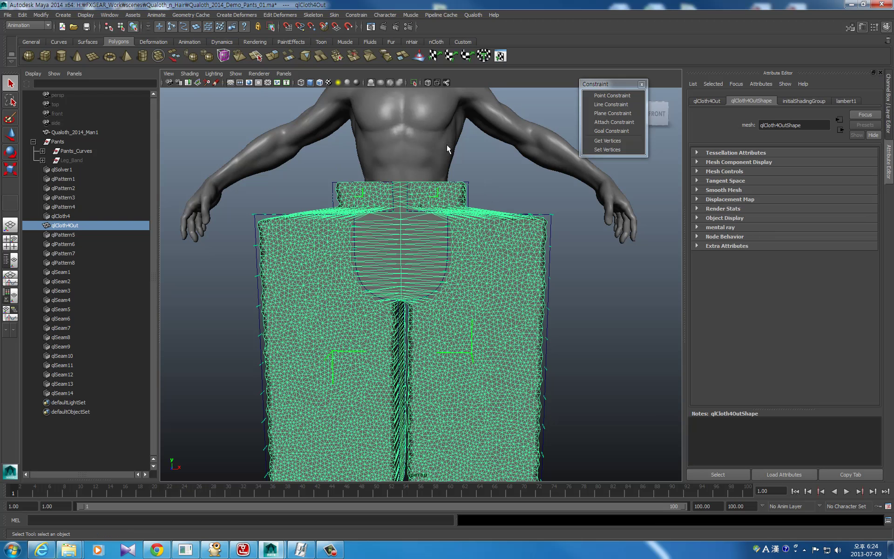
{"action": "left_click", "coordinate": [463, 138], "text": "shift"}
{"action": "left_click", "coordinate": [473, 14]}
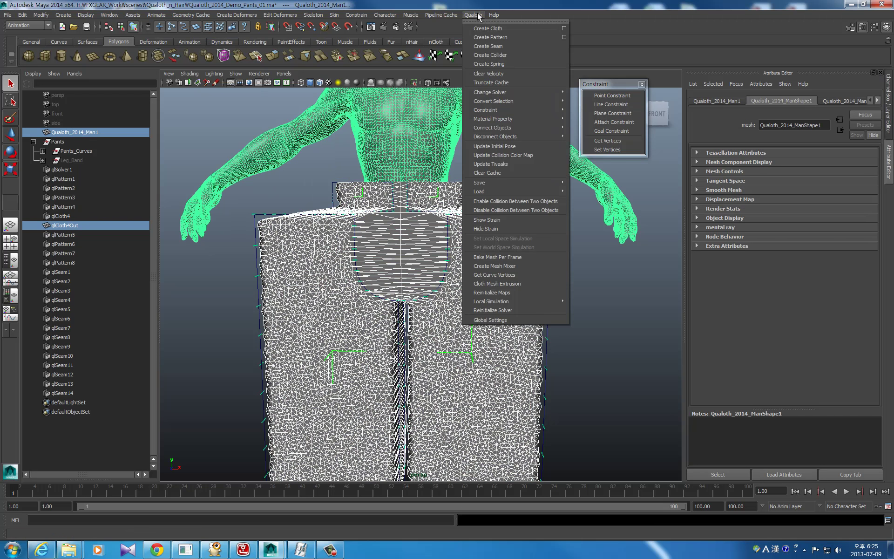
{"action": "left_click", "coordinate": [512, 55]}
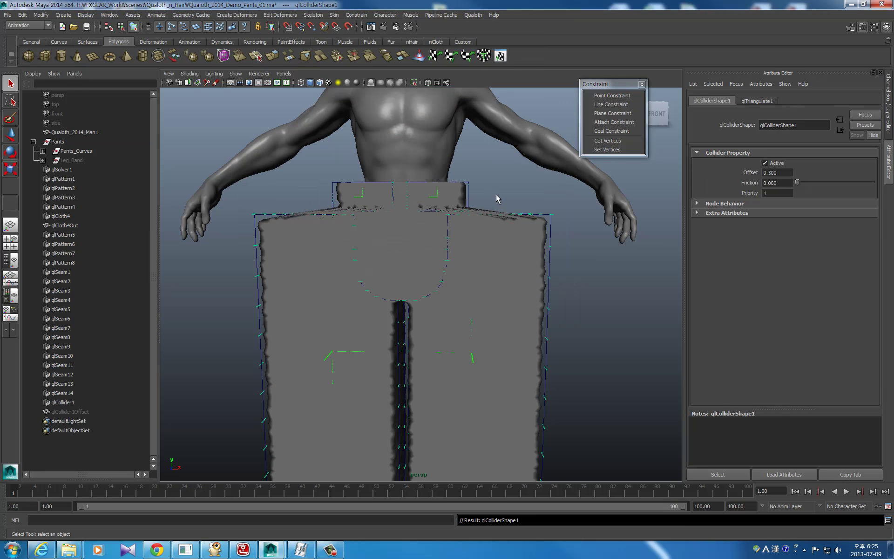
In Front view, select the top row of waistband vertices on qlCloth4Out.
{"action": "left_click", "coordinate": [495, 251]}
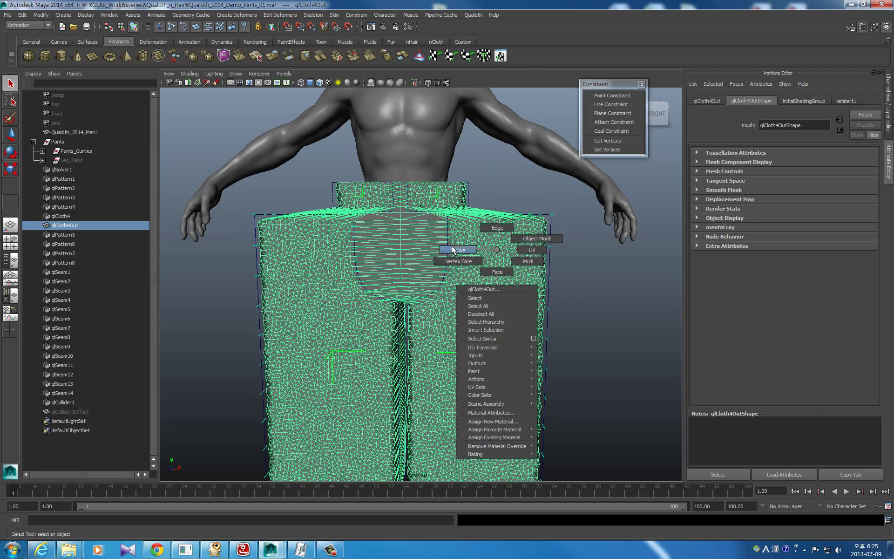
{"action": "right_click_drag", "start_coordinate": [455, 249], "coordinate": [453, 233]}
{"action": "middle_click_drag", "start_coordinate": [407, 244], "coordinate": [432, 193], "text": "alt"}
{"action": "key", "text": "space"}
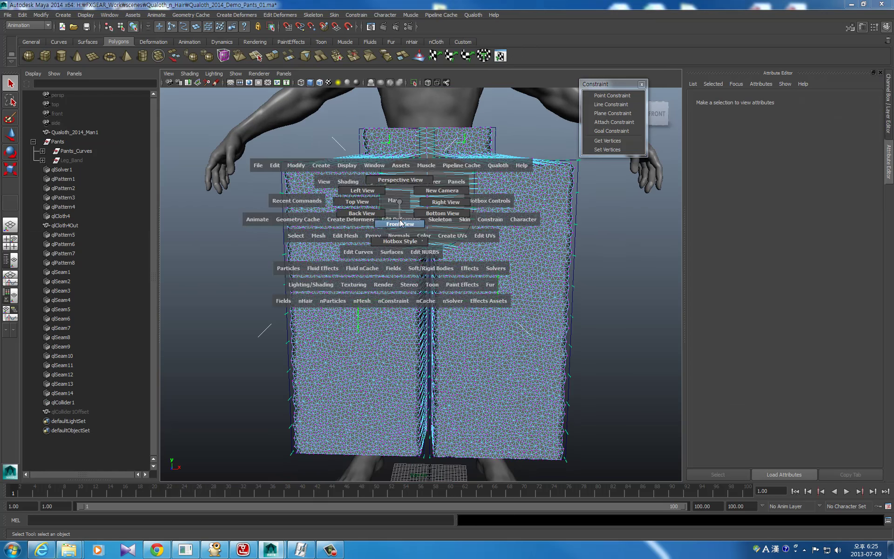
{"action": "right_click_drag", "start_coordinate": [400, 204], "coordinate": [293, 247], "text": "alt"}
{"action": "scroll", "coordinate": [292, 247], "scroll_direction": "down", "scroll_amount": 3}
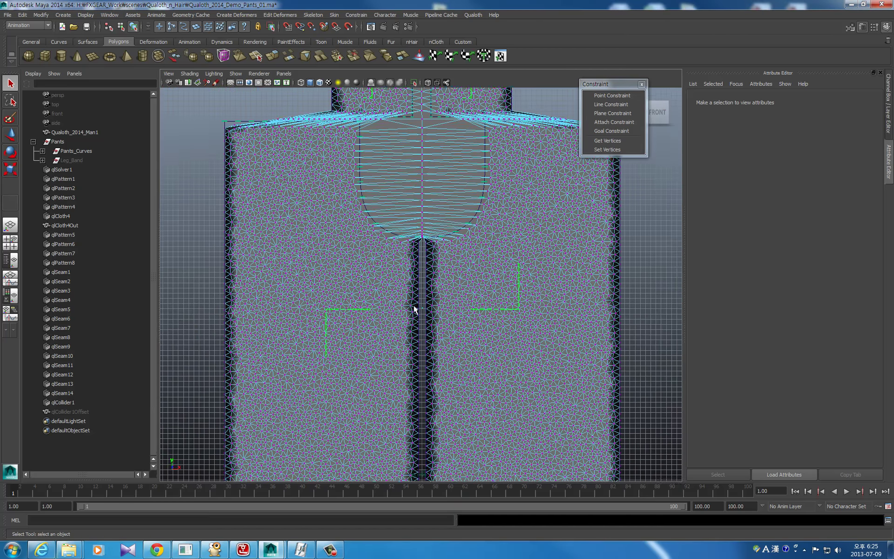
{"action": "scroll", "coordinate": [438, 263], "scroll_direction": "down", "scroll_amount": 2}
{"action": "scroll", "coordinate": [342, 204], "scroll_direction": "down", "scroll_amount": 2}
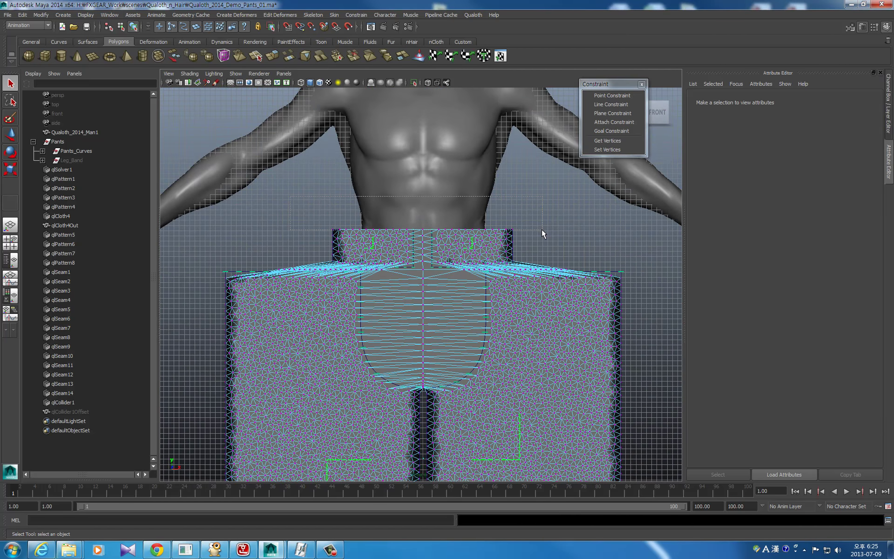
{"action": "left_click_drag", "start_coordinate": [530, 218], "coordinate": [542, 231]}
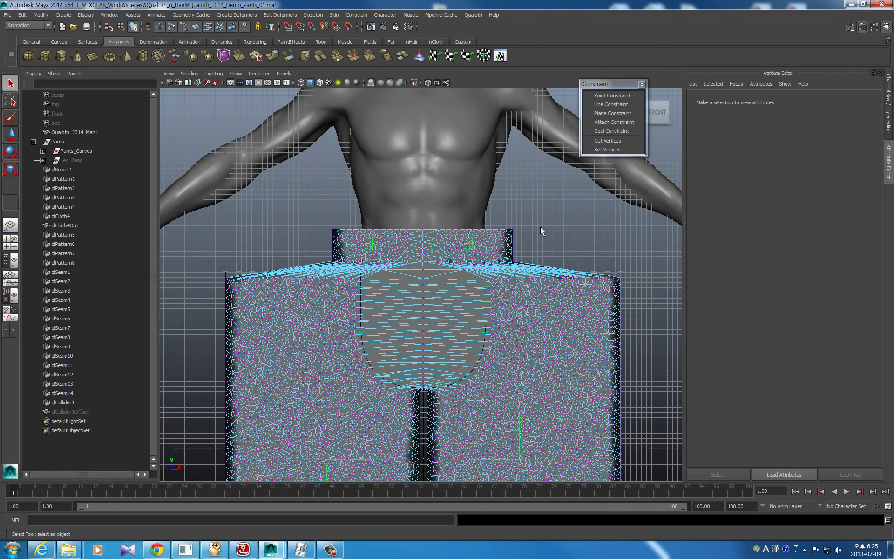
Pin the waistband's top vertices with qlPlaneConstraint1, Plane Normal set to 0, 1, 0.
{"action": "left_click", "coordinate": [632, 114]}
{"action": "double_click", "coordinate": [811, 202]}
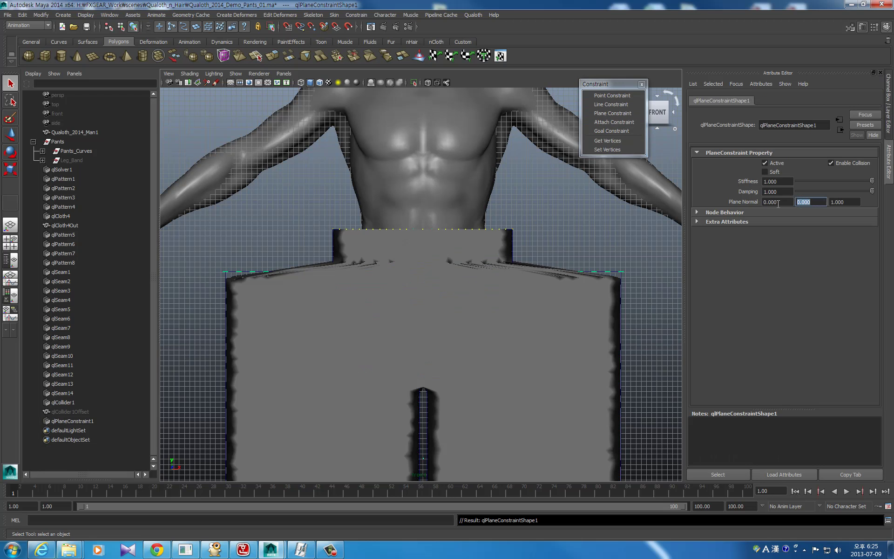
{"action": "type", "text": "1"}
{"action": "key", "text": "Tab"}
{"action": "type", "text": "0"}
{"action": "key", "text": "Return"}
{"action": "middle_click_drag", "start_coordinate": [507, 211], "coordinate": [495, 188], "text": "alt"}
{"action": "mouse_move", "coordinate": [494, 188]}
{"action": "right_mouse_down", "text": "alt"}
{"action": "mouse_move", "coordinate": [463, 188]}
{"action": "mouse_move", "coordinate": [460, 204]}
{"action": "right_mouse_up", "text": "alt"}
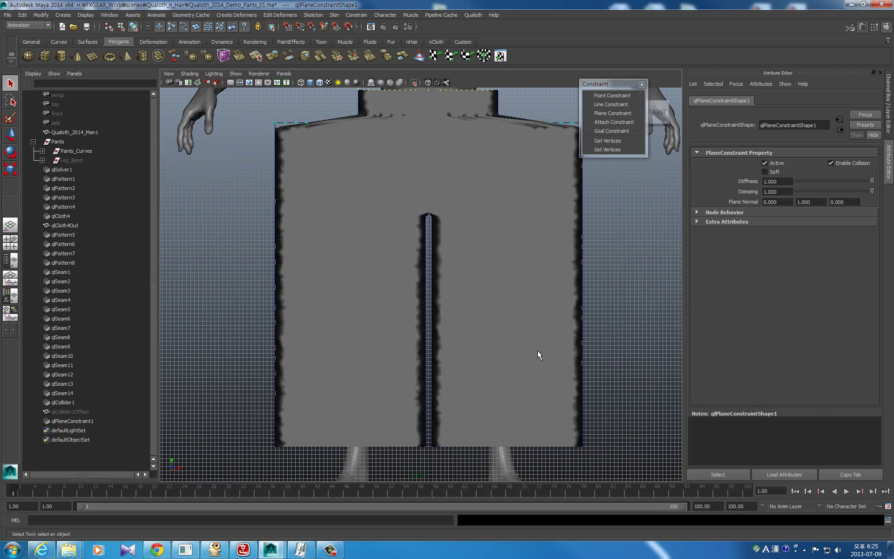
{"action": "key", "text": "space"}
{"action": "left_click", "coordinate": [418, 331]}
Test-play the pants simulation in Perspective view, then rewind to frame 1.
{"action": "left_click_drag", "start_coordinate": [424, 312], "coordinate": [423, 310]}
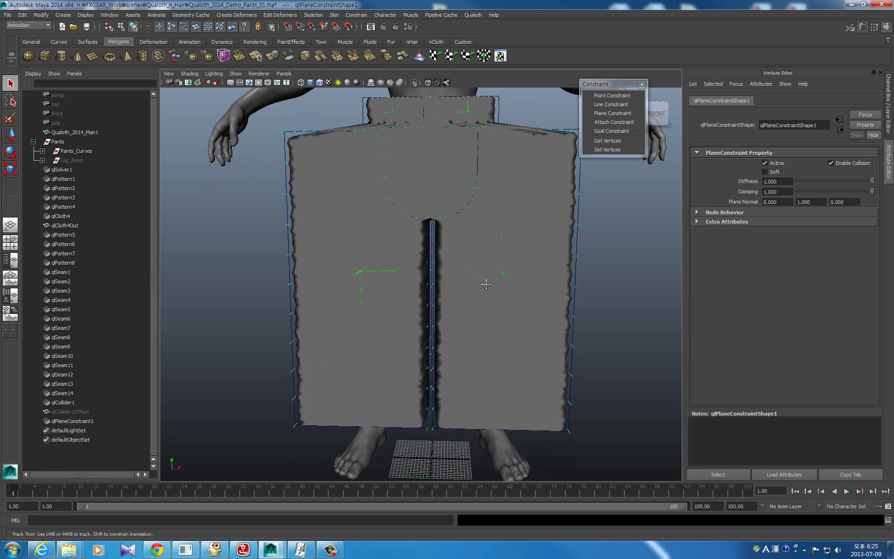
{"action": "left_click", "coordinate": [846, 491]}
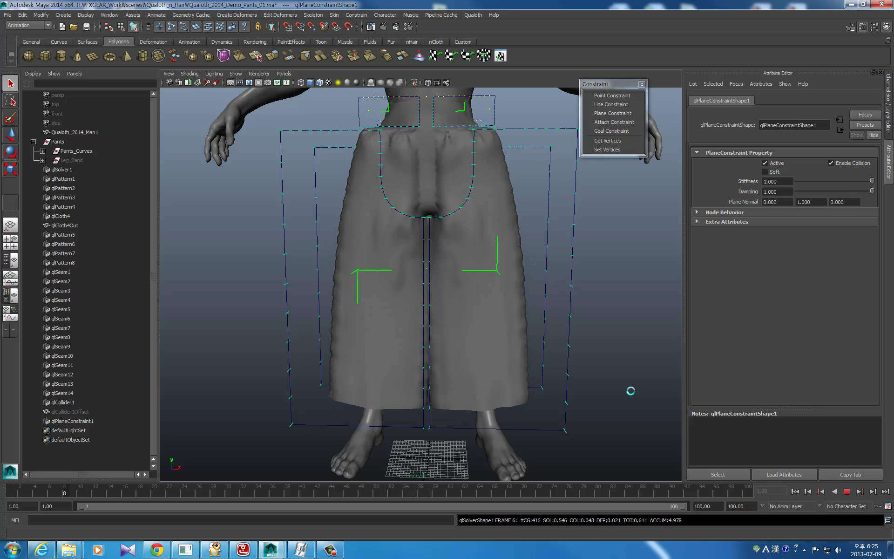
{"action": "left_click", "coordinate": [794, 490]}
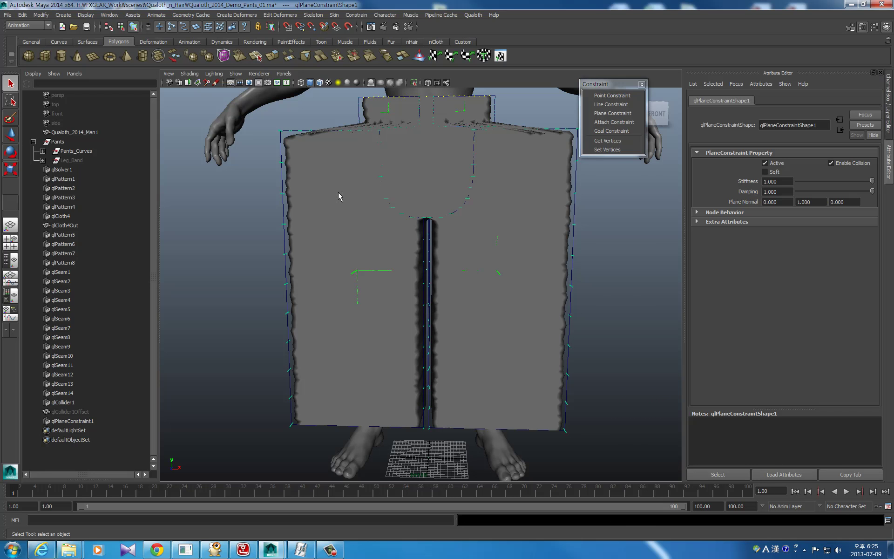
Clear the Qualoth cache on the pants cloth mesh qlCloth4Out.
{"action": "left_click", "coordinate": [338, 192]}
{"action": "left_click", "coordinate": [473, 15]}
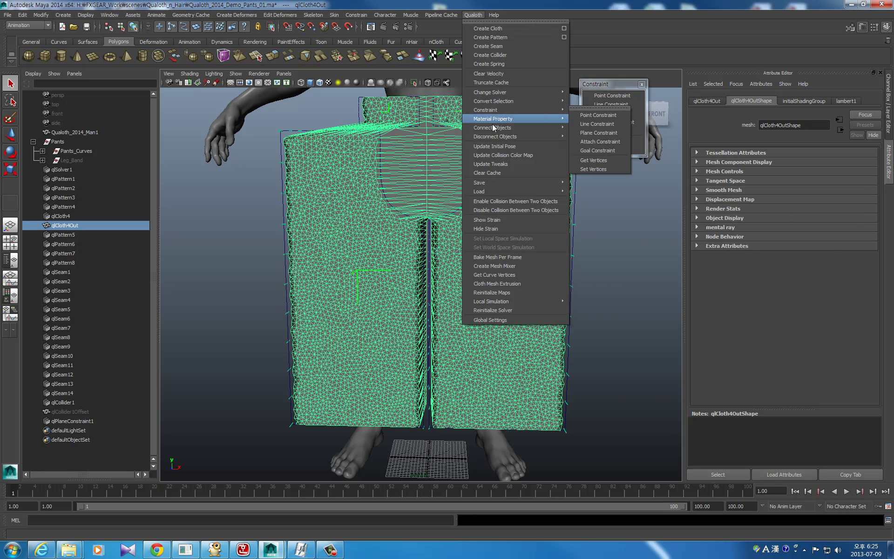
{"action": "left_click", "coordinate": [495, 173]}
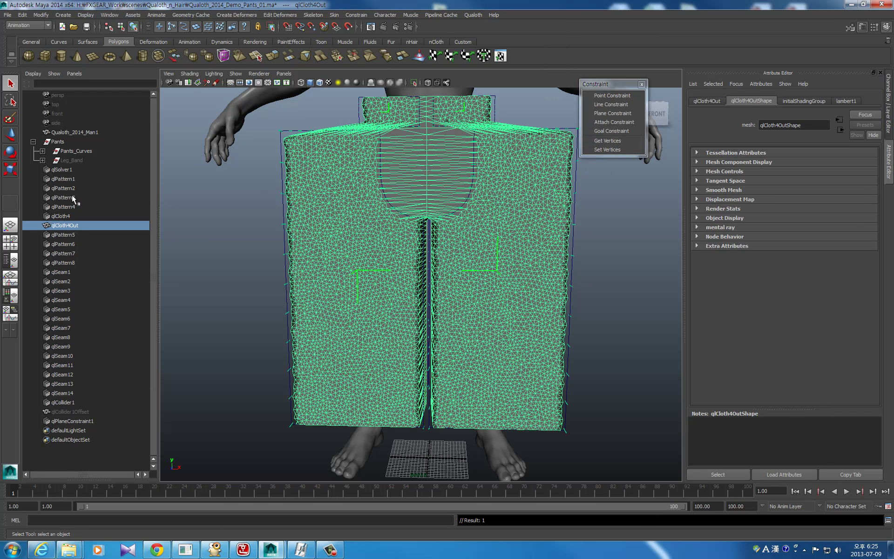
Turn on Self Collision for qlSolver1 and play the simulation.
{"action": "left_click", "coordinate": [65, 170]}
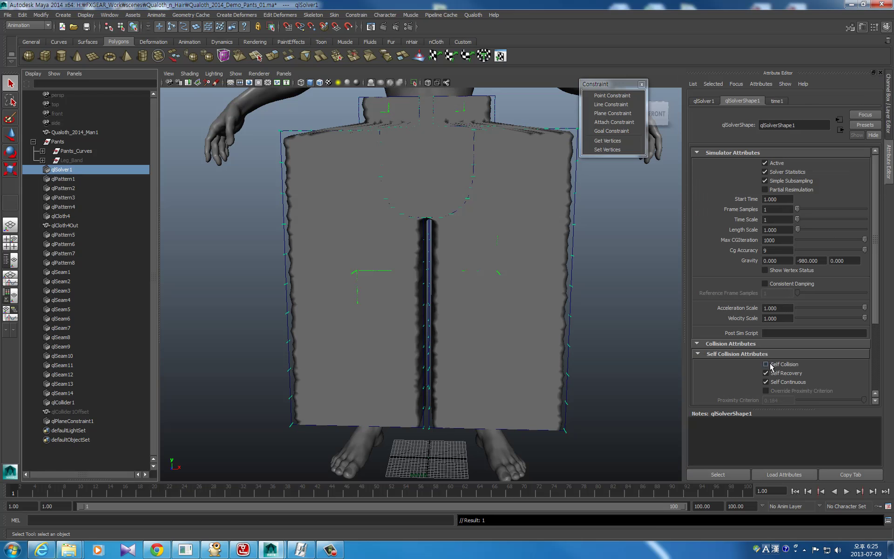
{"action": "left_click", "coordinate": [765, 364]}
{"action": "left_click", "coordinate": [846, 492]}
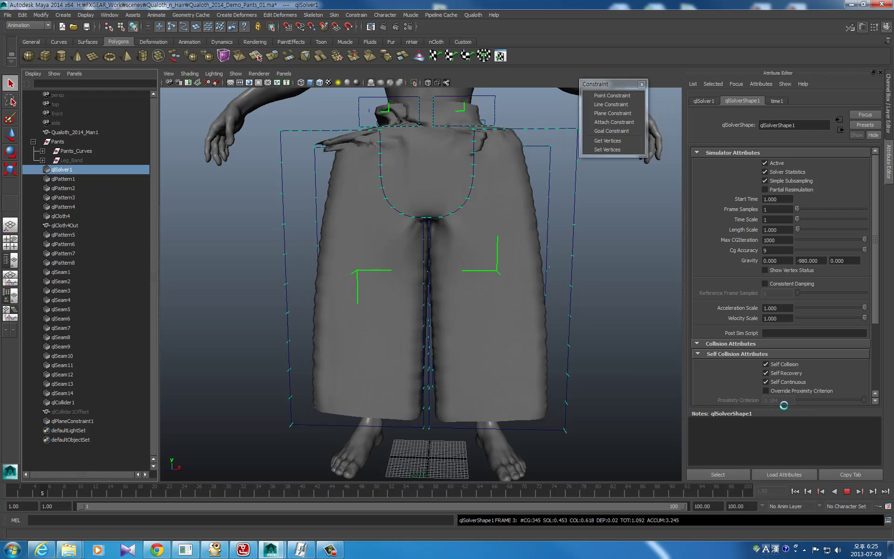
{"action": "key", "text": "Escape"}
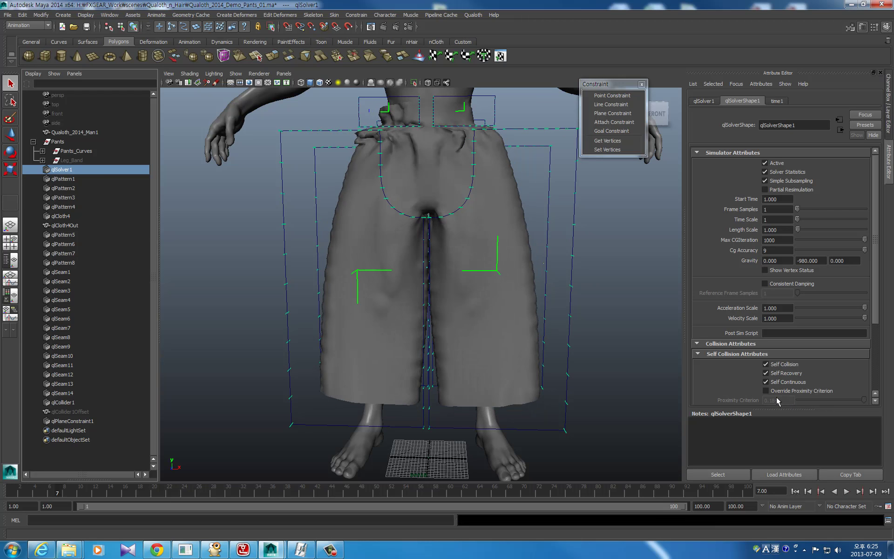
Set the solver's Frame Samples to 4.
{"action": "double_click", "coordinate": [779, 210]}
{"action": "type", "text": "3"}
{"action": "key", "text": "Return"}
{"action": "type", "text": "4"}
{"action": "key", "text": "Return"}
Clear the pants cloth cache and re-run the simulation.
{"action": "left_click", "coordinate": [524, 191]}
{"action": "left_click", "coordinate": [473, 14]}
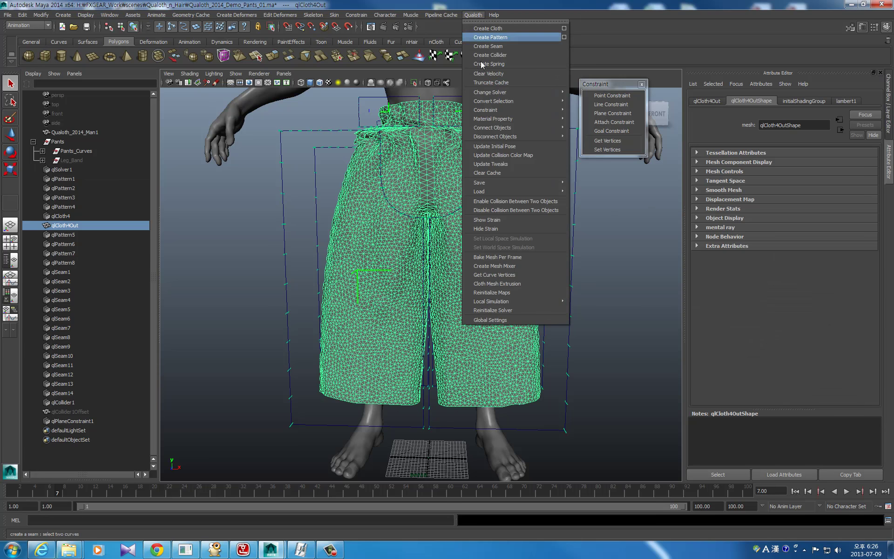
{"action": "left_click", "coordinate": [490, 173]}
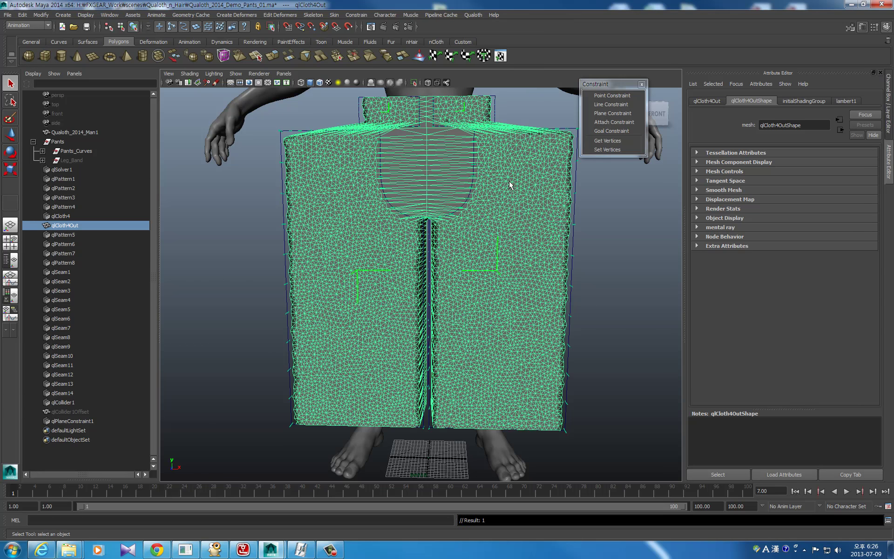
{"action": "left_click", "coordinate": [846, 490]}
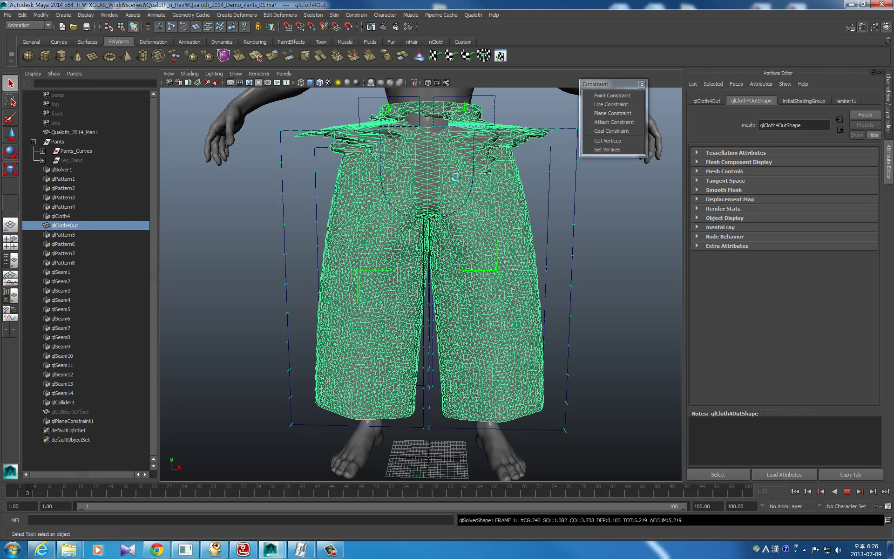
{"action": "key", "text": "Escape"}
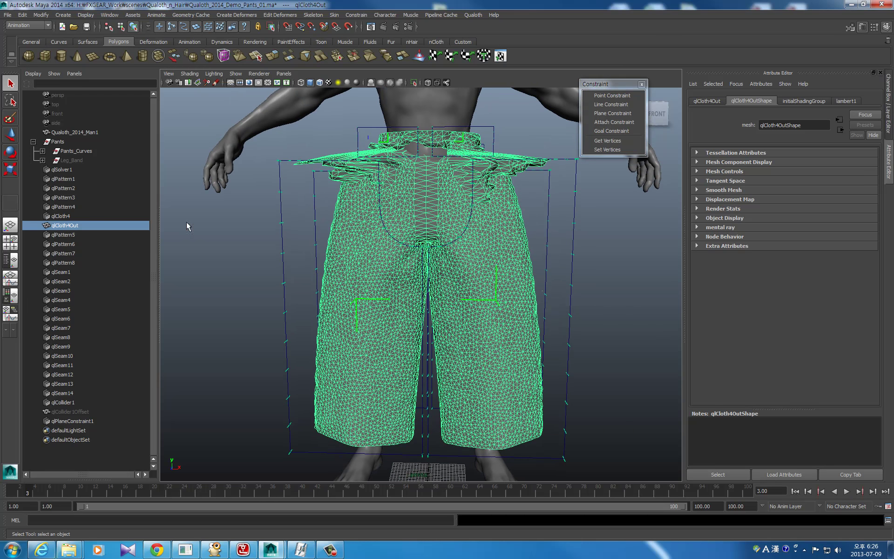
Key qlCloth4's Viscous Damp at 0.1 on frame 1.
{"action": "left_click", "coordinate": [64, 215]}
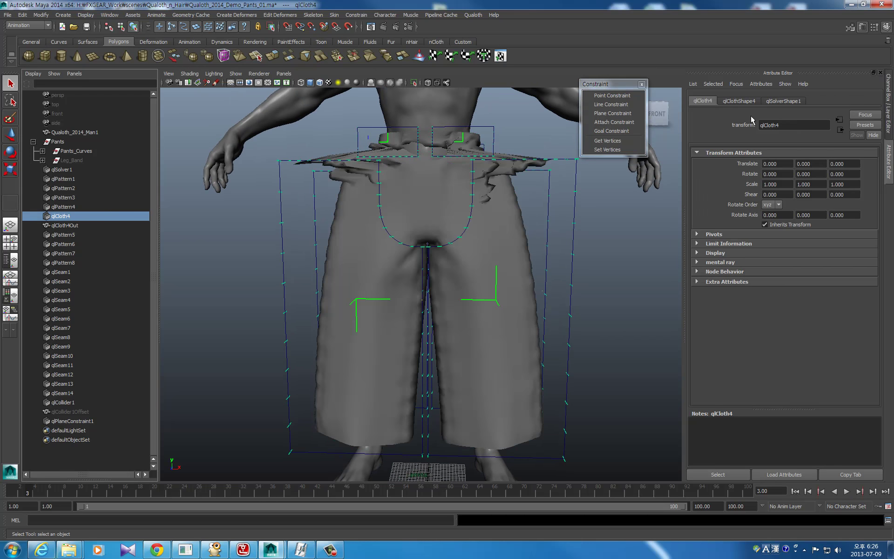
{"action": "left_click", "coordinate": [745, 101]}
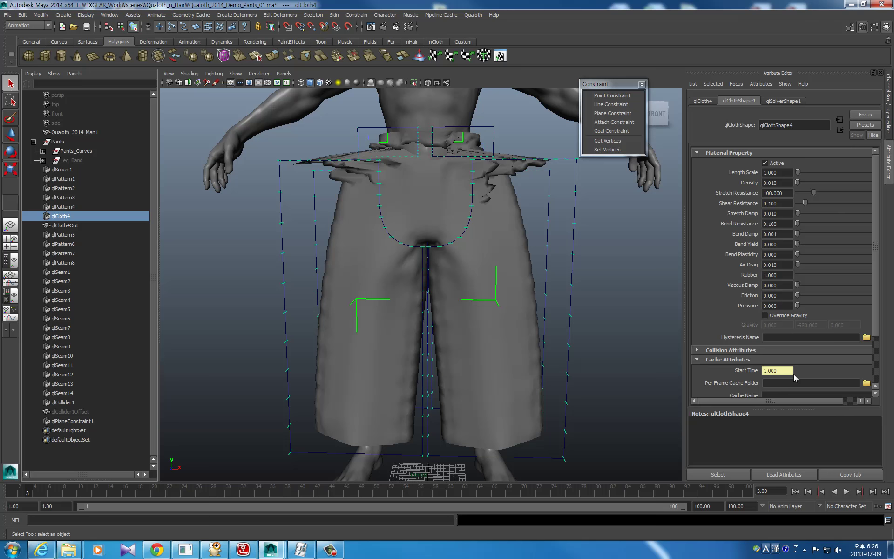
{"action": "left_click", "coordinate": [794, 490]}
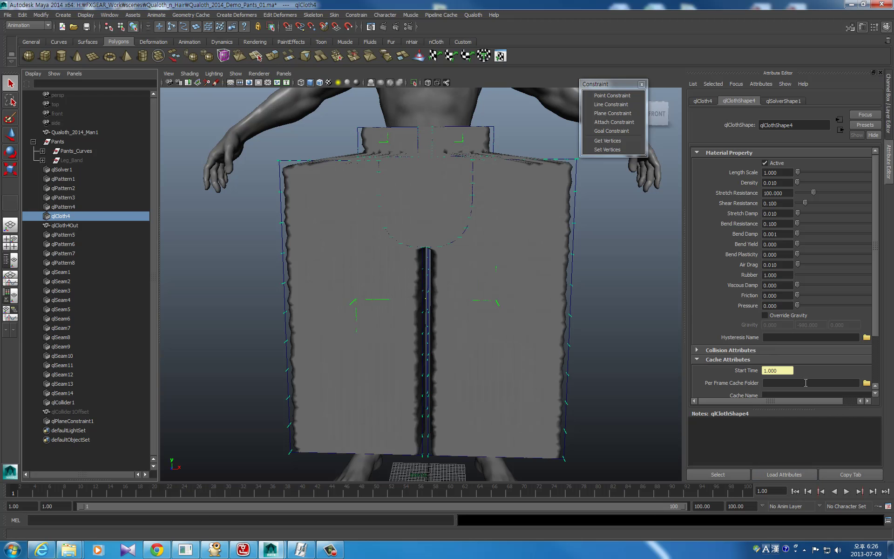
{"action": "double_click", "coordinate": [790, 285]}
{"action": "type", "text": "0.1"}
{"action": "key", "text": "Return"}
{"action": "right_click", "coordinate": [746, 286]}
{"action": "left_click", "coordinate": [746, 294]}
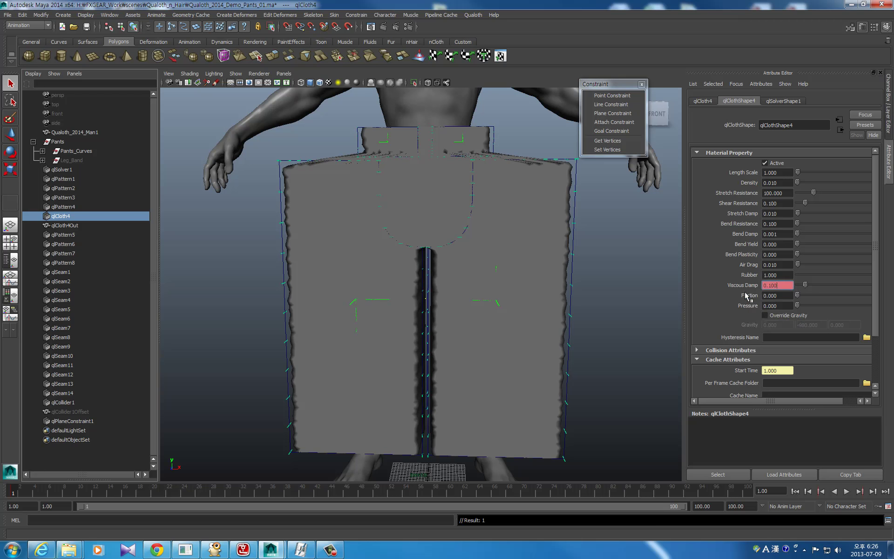
Key Viscous Damp at 0 on frame 10.
{"action": "left_click", "coordinate": [79, 490]}
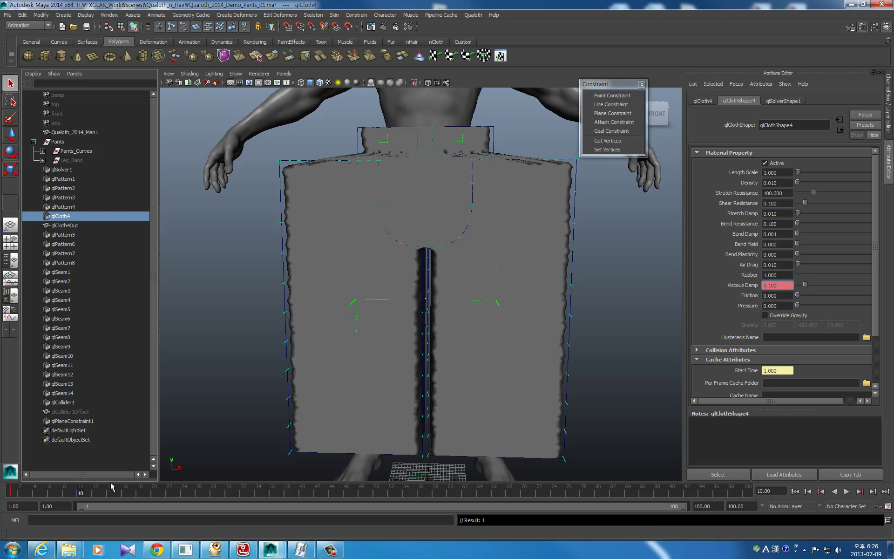
{"action": "type", "text": "0"}
{"action": "key", "text": "Return"}
{"action": "right_click", "coordinate": [748, 287]}
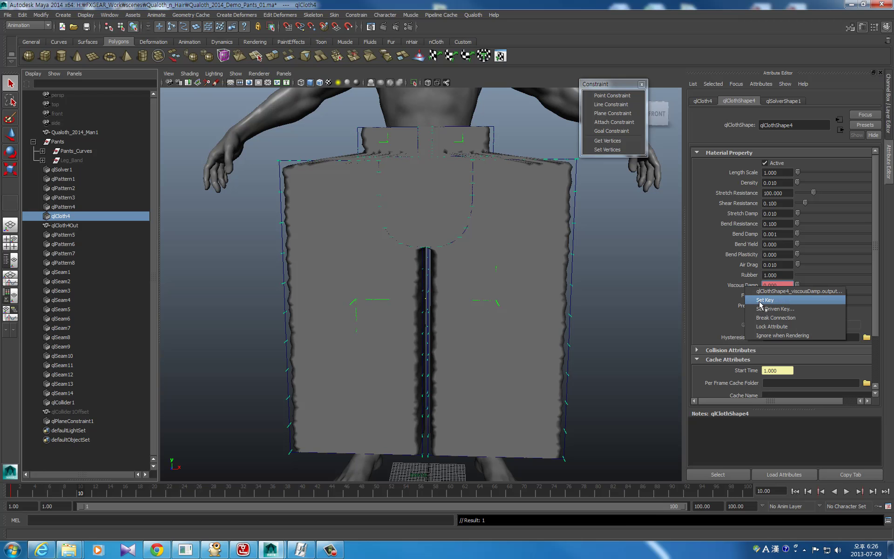
{"action": "left_click", "coordinate": [760, 301]}
Clear the pants cloth cache and simulate up to around frame 20.
{"action": "left_click", "coordinate": [524, 214]}
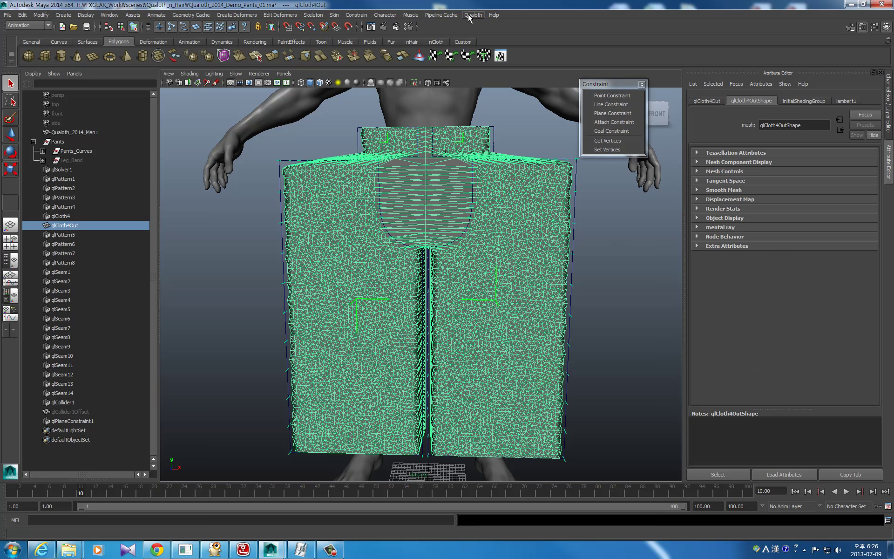
{"action": "left_click", "coordinate": [470, 15]}
{"action": "left_click", "coordinate": [495, 173]}
{"action": "left_click", "coordinate": [846, 491]}
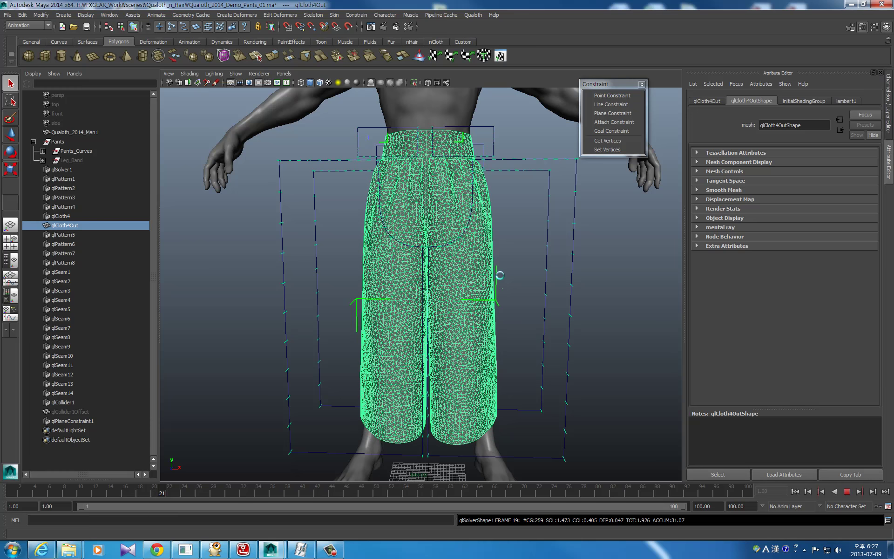
{"action": "left_click", "coordinate": [155, 490]}
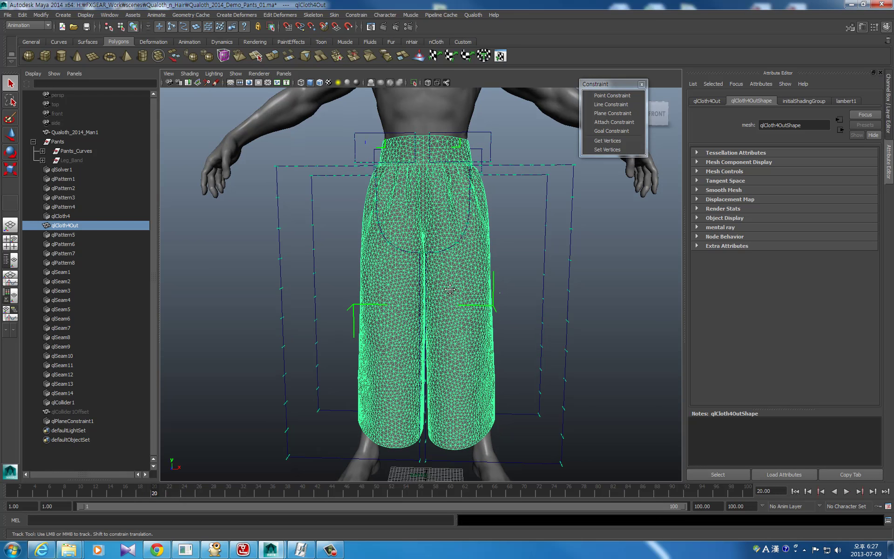
Truncate the Qualoth cloth cache at frame 20.
{"action": "left_click", "coordinate": [476, 15]}
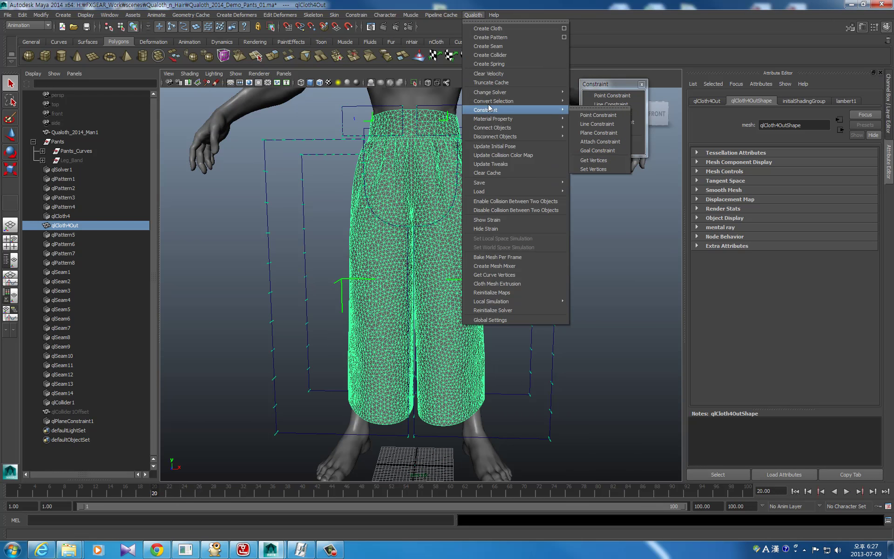
{"action": "left_click", "coordinate": [501, 82]}
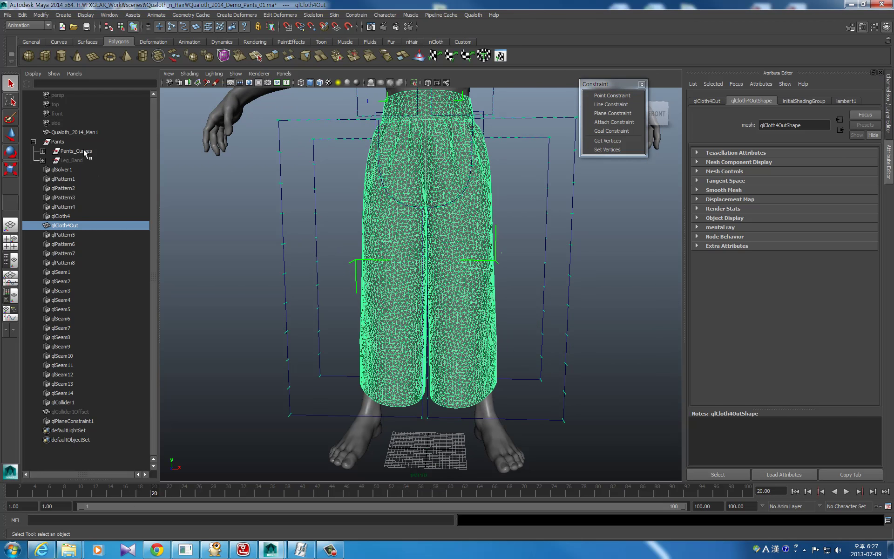
{"action": "left_click", "coordinate": [83, 150]}
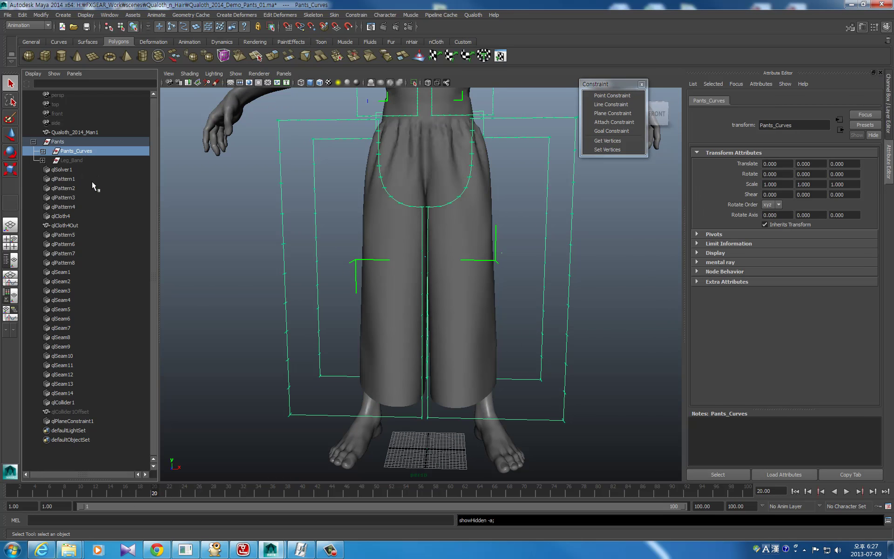
Hide the pattern curves and group qlPattern1–qlPattern8 together.
{"action": "key", "text": "ctrl+h"}
{"action": "left_click", "coordinate": [68, 179]}
{"action": "left_click", "coordinate": [62, 262], "text": "shift"}
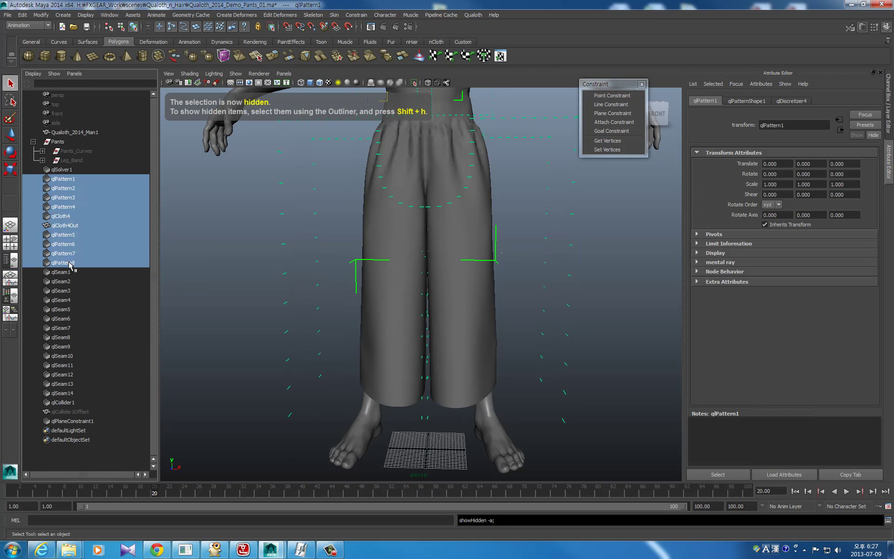
{"action": "left_click", "coordinate": [61, 225], "text": "ctrl"}
{"action": "left_click", "coordinate": [61, 216], "text": "ctrl"}
{"action": "key", "text": "ctrl+g"}
Group all fourteen qlSeam nodes together.
{"action": "left_click", "coordinate": [68, 199]}
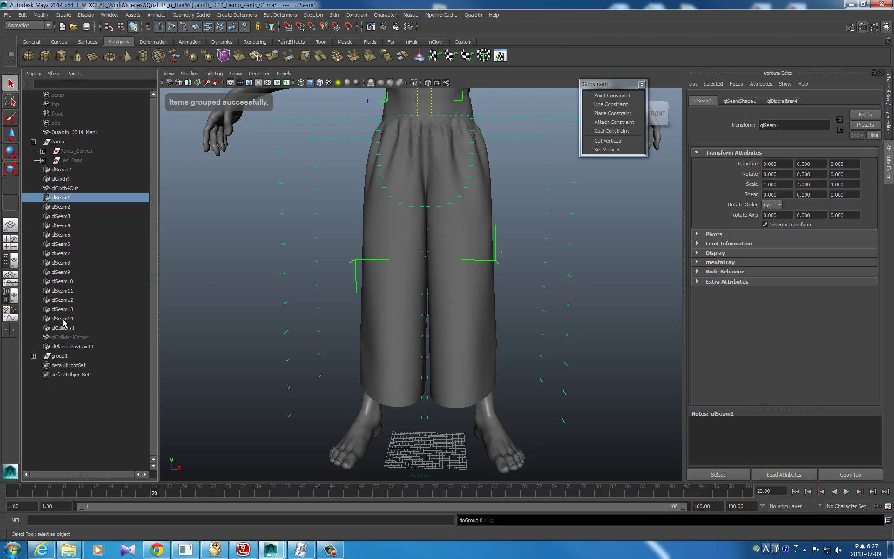
{"action": "left_click", "coordinate": [70, 319], "text": "shift"}
{"action": "key", "text": "ctrl+g"}
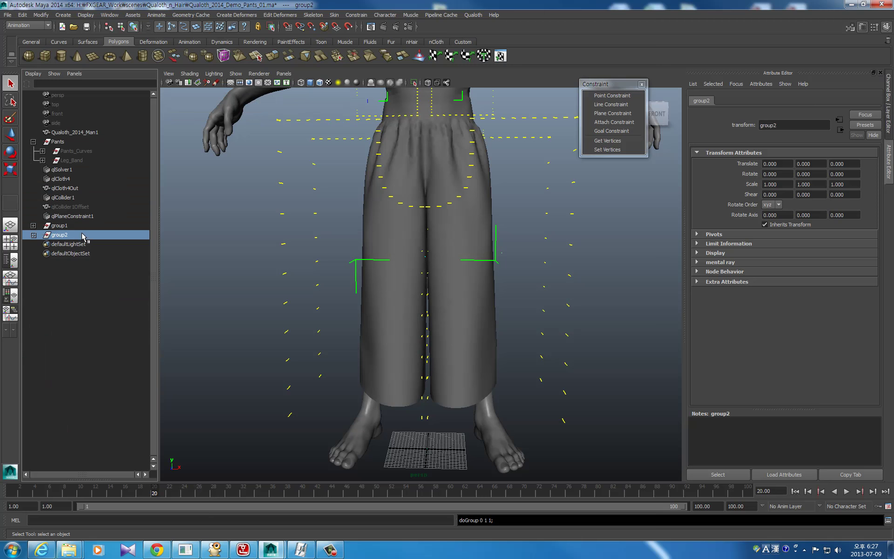
Rename the groups Pants_seam and Pants_Pattern, then hide both.
{"action": "double_click", "coordinate": [77, 234]}
{"action": "type", "text": "Pants_seam"}
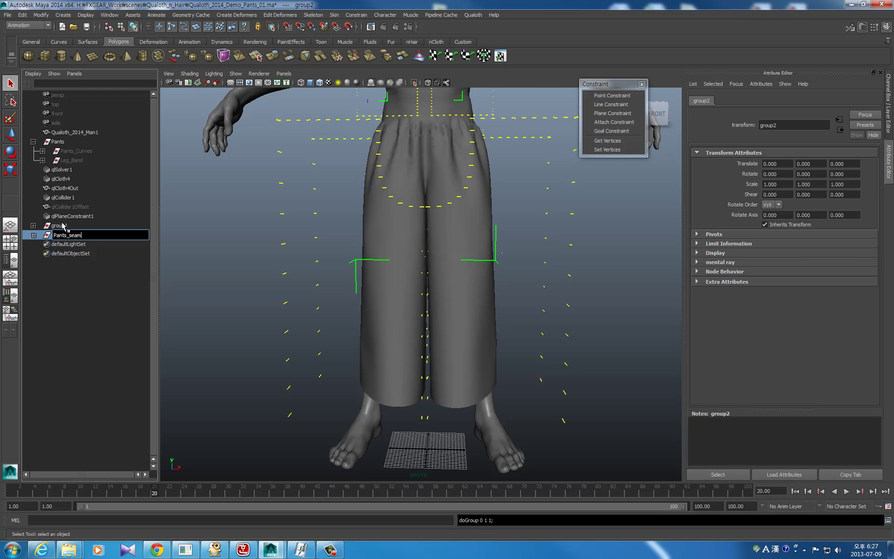
{"action": "key", "text": "Return"}
{"action": "double_click", "coordinate": [71, 226]}
{"action": "type", "text": "Pants_Pattern"}
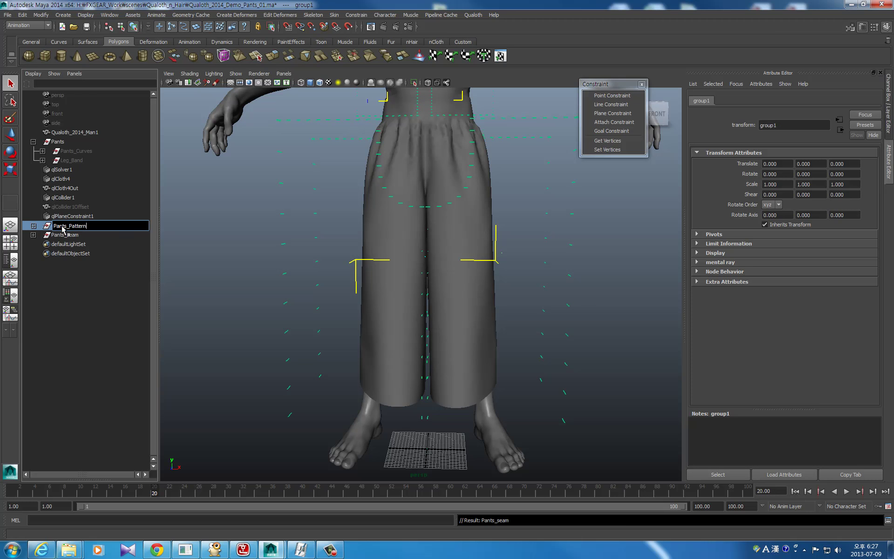
{"action": "key", "text": "Return"}
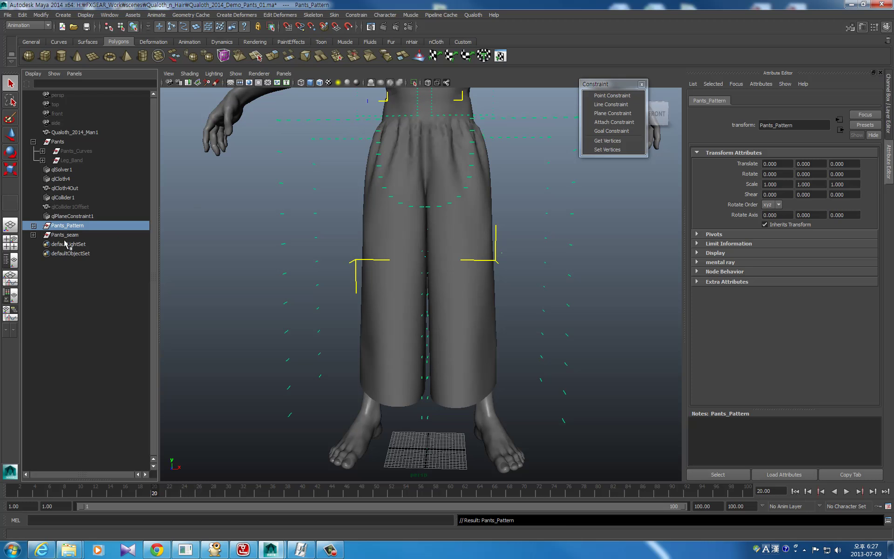
{"action": "key", "text": "ctrl+h"}
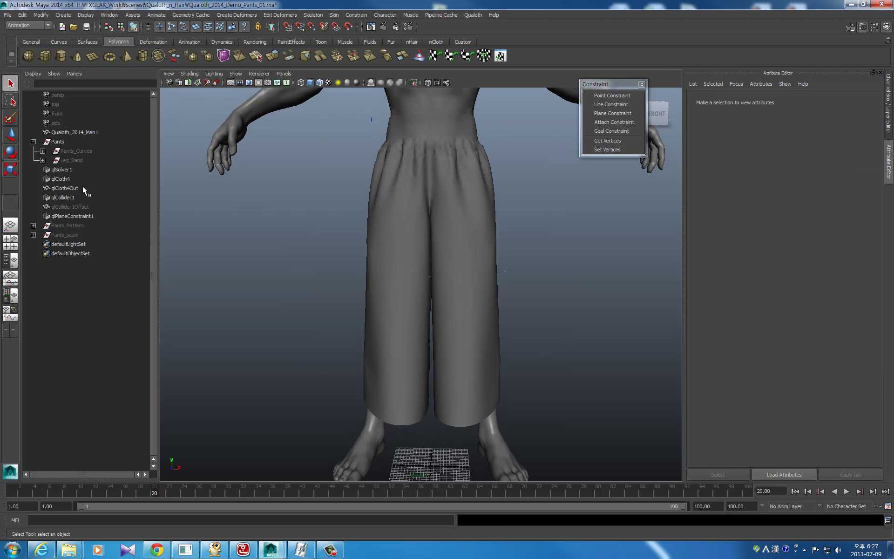
Rename the collider and its offset to Pants_2_Body_qlCollider1 and Pants_2_Body_qlCollider1Offset.
{"action": "double_click", "coordinate": [70, 198]}
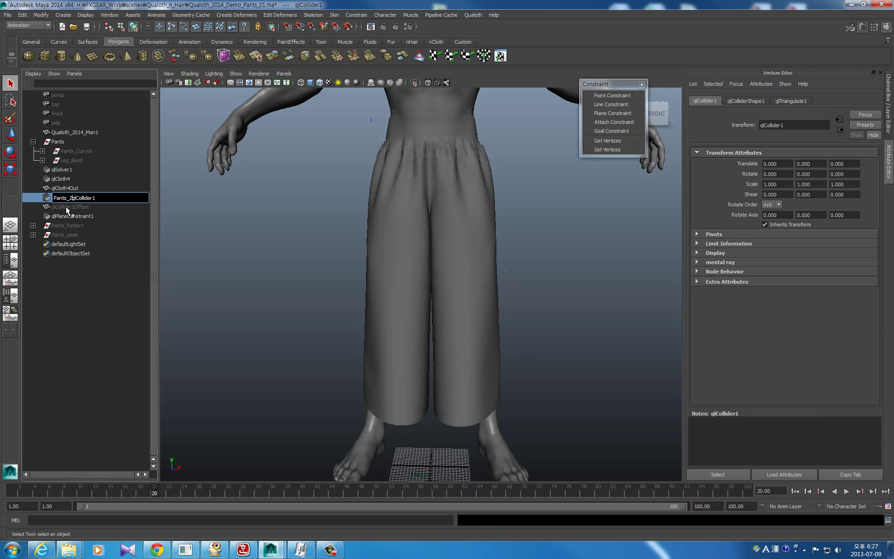
{"action": "type", "text": "Body_"}
{"action": "left_click", "coordinate": [88, 208]}
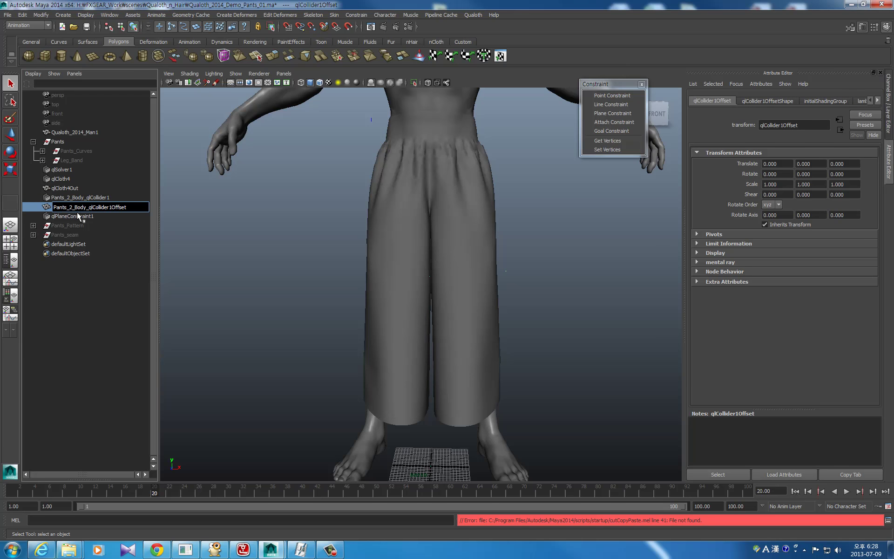
{"action": "key", "text": "Return"}
Pin a small cluster of pant-hem vertices with the first point constraint.
{"action": "left_click", "coordinate": [219, 209]}
{"action": "middle_click_drag", "start_coordinate": [422, 206], "coordinate": [455, 235], "text": "alt"}
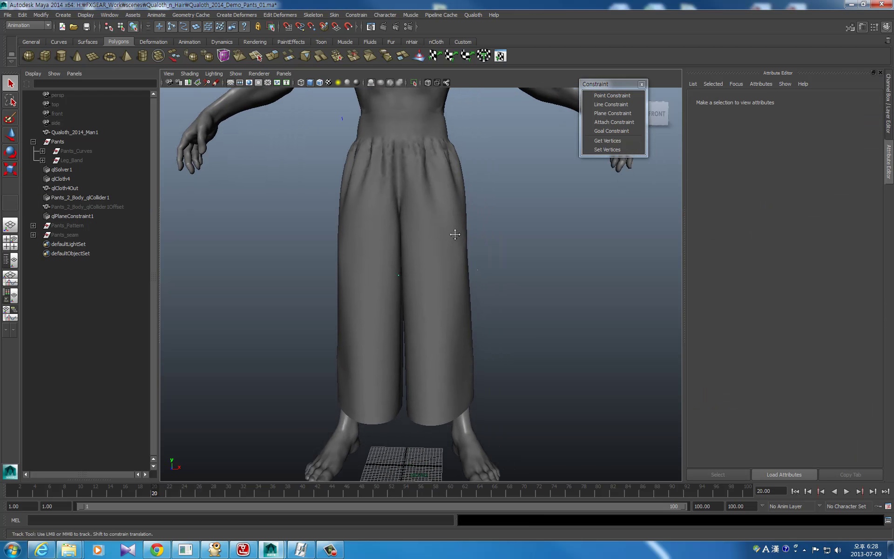
{"action": "left_click", "coordinate": [447, 375]}
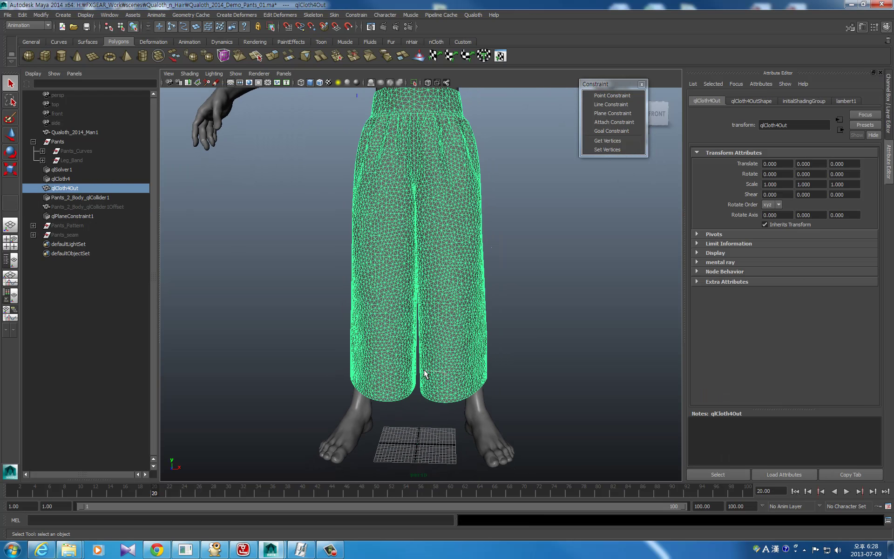
{"action": "mouse_move", "coordinate": [444, 346]}
{"action": "right_mouse_down"}
{"action": "mouse_move", "coordinate": [421, 366]}
{"action": "mouse_move", "coordinate": [411, 349]}
{"action": "right_mouse_up"}
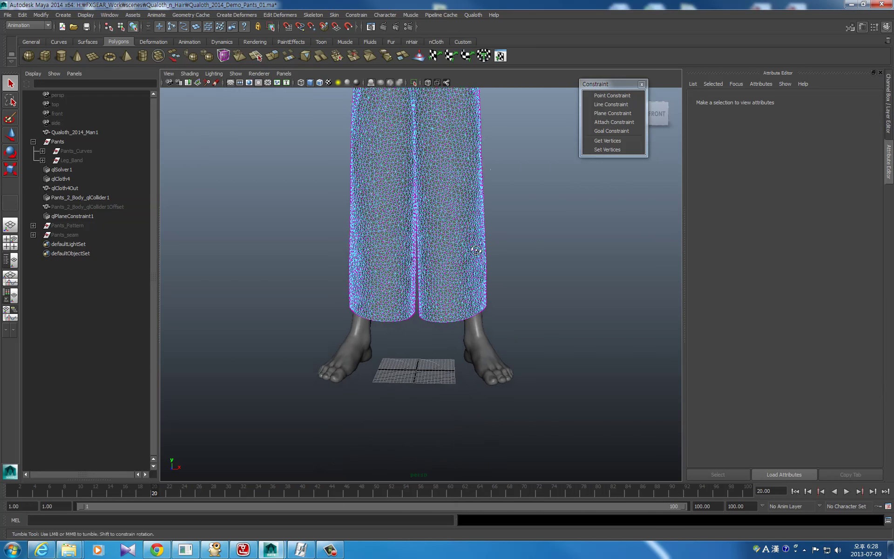
{"action": "mouse_move", "coordinate": [489, 261]}
{"action": "right_mouse_down", "text": "alt"}
{"action": "mouse_move", "coordinate": [543, 261]}
{"action": "mouse_move", "coordinate": [454, 332]}
{"action": "right_mouse_up", "text": "alt"}
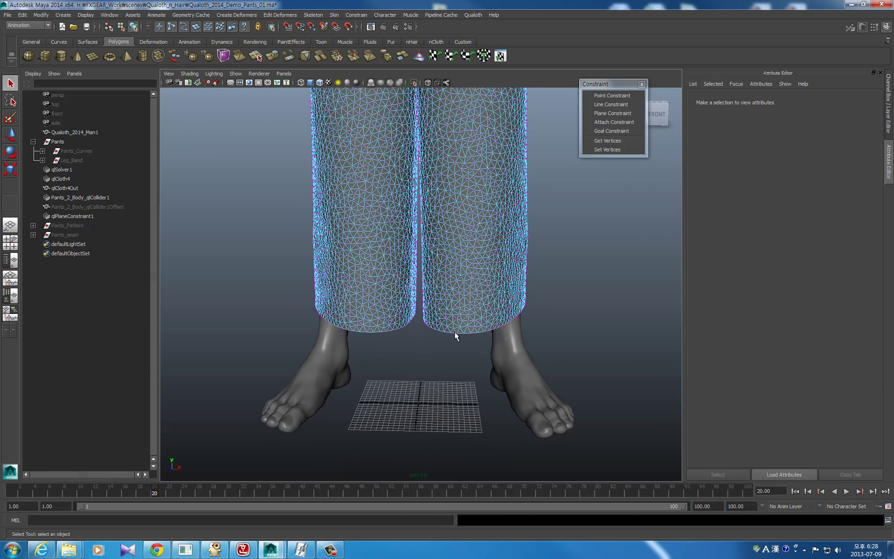
{"action": "left_click", "coordinate": [454, 330]}
{"action": "middle_click_drag", "start_coordinate": [465, 340], "coordinate": [454, 347], "text": "alt"}
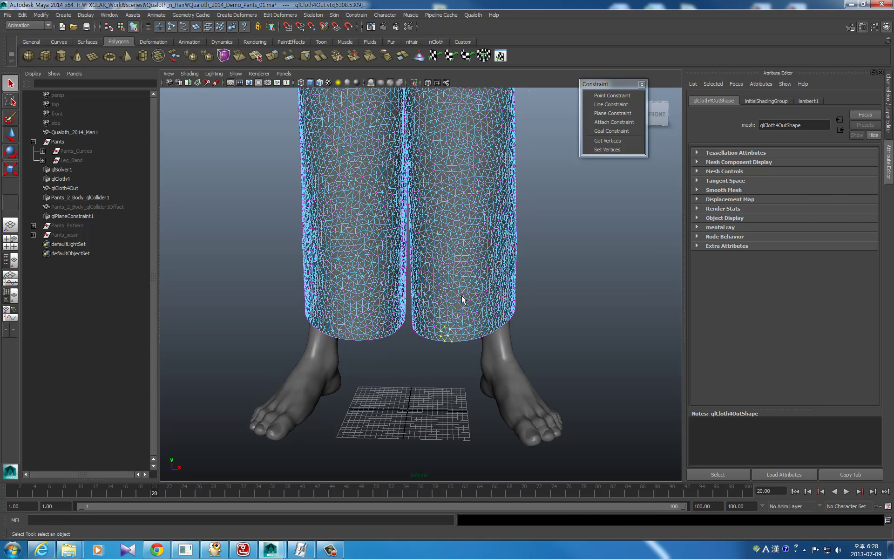
{"action": "left_click", "coordinate": [611, 95]}
Add two more point constraints on hem vertices at the side and back of the legs.
{"action": "left_click", "coordinate": [493, 275]}
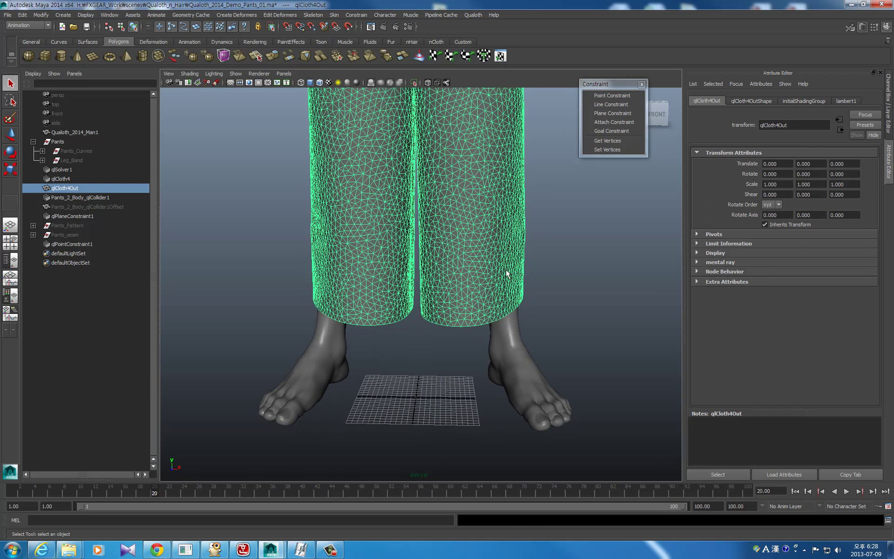
{"action": "mouse_move", "coordinate": [506, 269]}
{"action": "left_mouse_down", "text": "alt"}
{"action": "mouse_move", "coordinate": [446, 345]}
{"action": "mouse_move", "coordinate": [451, 353]}
{"action": "left_mouse_up", "text": "alt"}
{"action": "right_click", "coordinate": [446, 345]}
{"action": "left_click", "coordinate": [409, 344]}
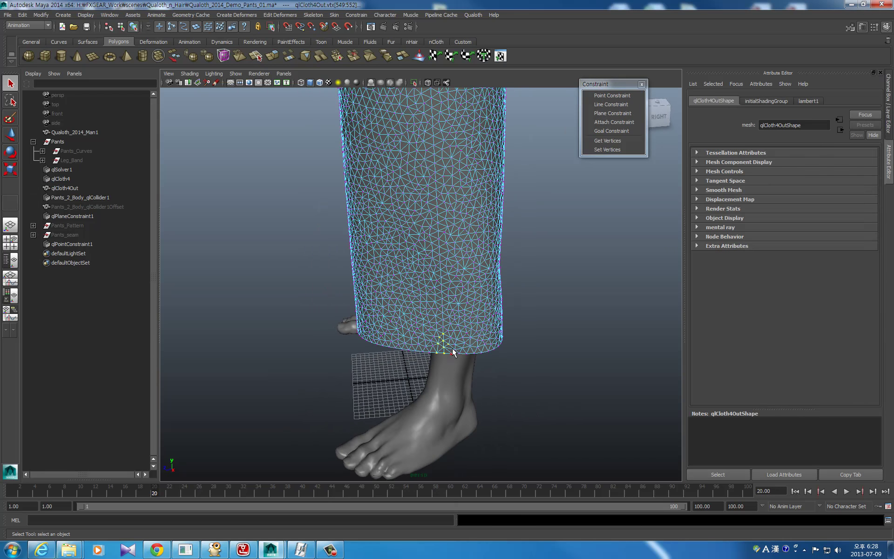
{"action": "left_click", "coordinate": [613, 96]}
{"action": "left_click_drag", "start_coordinate": [475, 283], "coordinate": [401, 343], "text": "alt"}
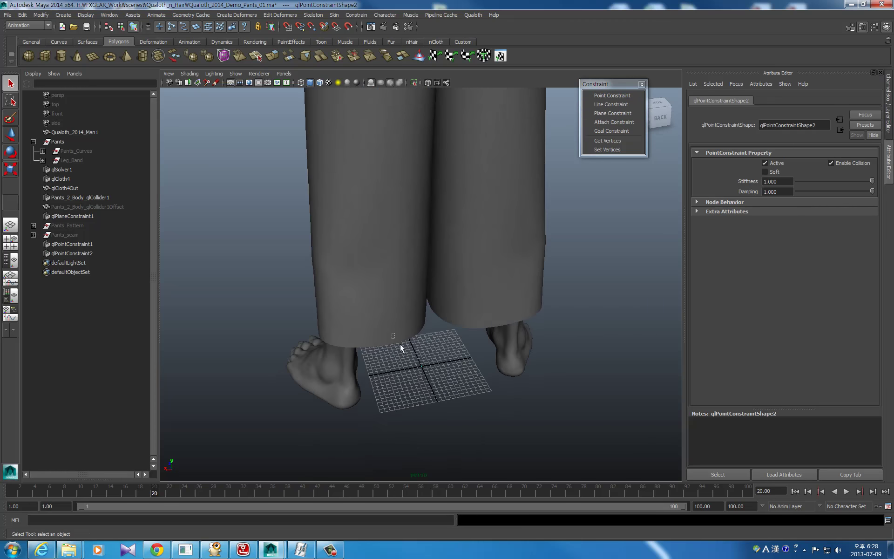
{"action": "left_click", "coordinate": [380, 329]}
{"action": "right_click", "coordinate": [380, 329]}
{"action": "left_click", "coordinate": [354, 330]}
{"action": "left_click_drag", "start_coordinate": [361, 314], "coordinate": [373, 344]}
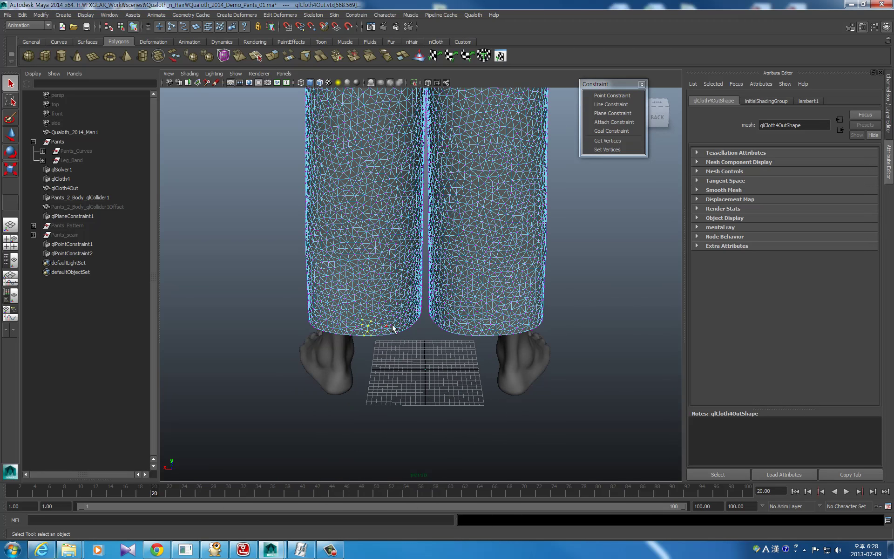
{"action": "left_click", "coordinate": [612, 96]}
Pin vertices at the inner hem seam with another point constraint.
{"action": "mouse_move", "coordinate": [473, 223]}
{"action": "left_mouse_down", "text": "alt"}
{"action": "mouse_move", "coordinate": [403, 300]}
{"action": "mouse_move", "coordinate": [421, 259]}
{"action": "left_mouse_up", "text": "alt"}
{"action": "left_click", "coordinate": [419, 299]}
{"action": "right_click", "coordinate": [419, 299]}
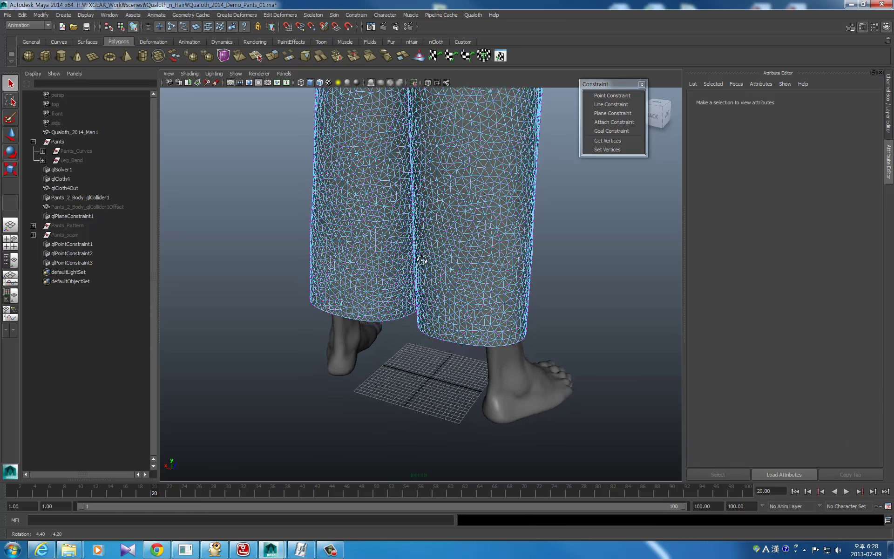
{"action": "scroll", "coordinate": [422, 260], "scroll_direction": "up", "scroll_amount": 5}
{"action": "scroll", "coordinate": [411, 282], "scroll_direction": "up", "scroll_amount": 2}
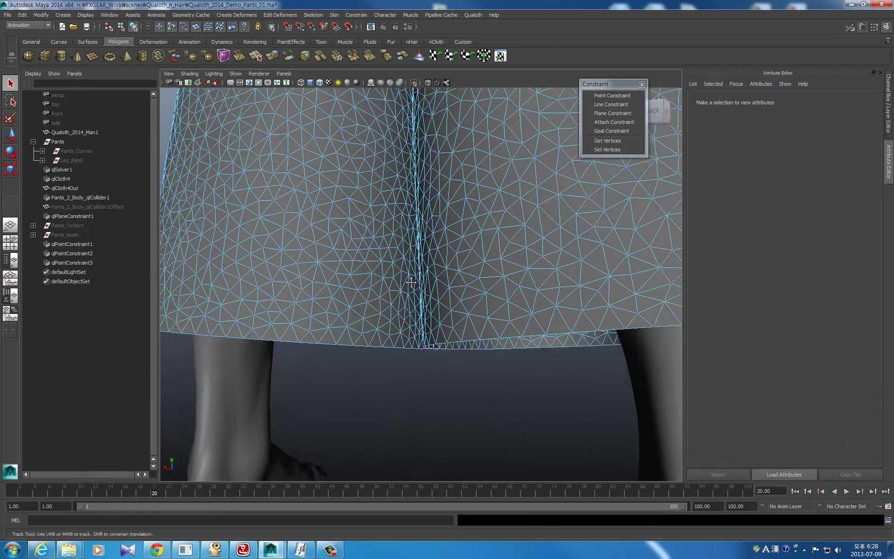
{"action": "scroll", "coordinate": [411, 283], "scroll_direction": "up", "scroll_amount": 3}
{"action": "left_click_drag", "start_coordinate": [438, 383], "coordinate": [437, 391]}
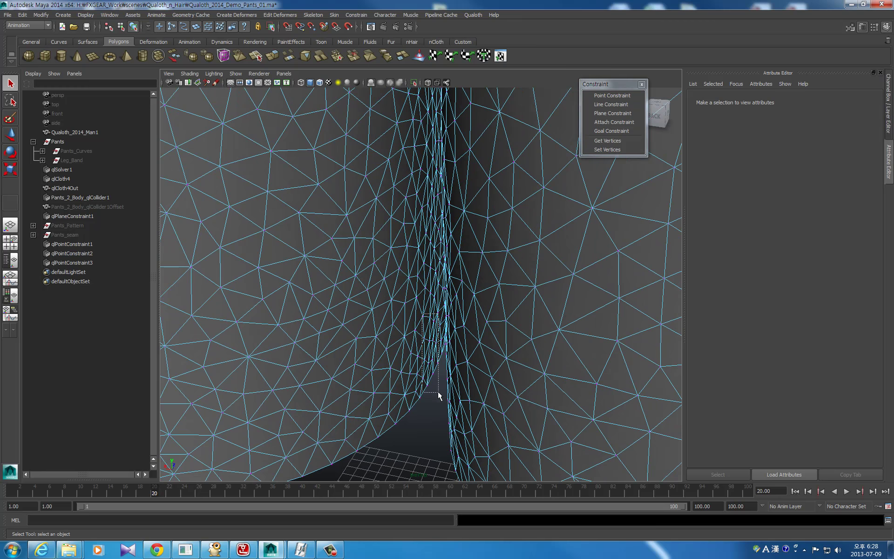
{"action": "mouse_move", "coordinate": [503, 256]}
{"action": "right_mouse_down", "text": "alt"}
{"action": "mouse_move", "coordinate": [374, 281]}
{"action": "mouse_move", "coordinate": [489, 274]}
{"action": "right_mouse_up", "text": "alt"}
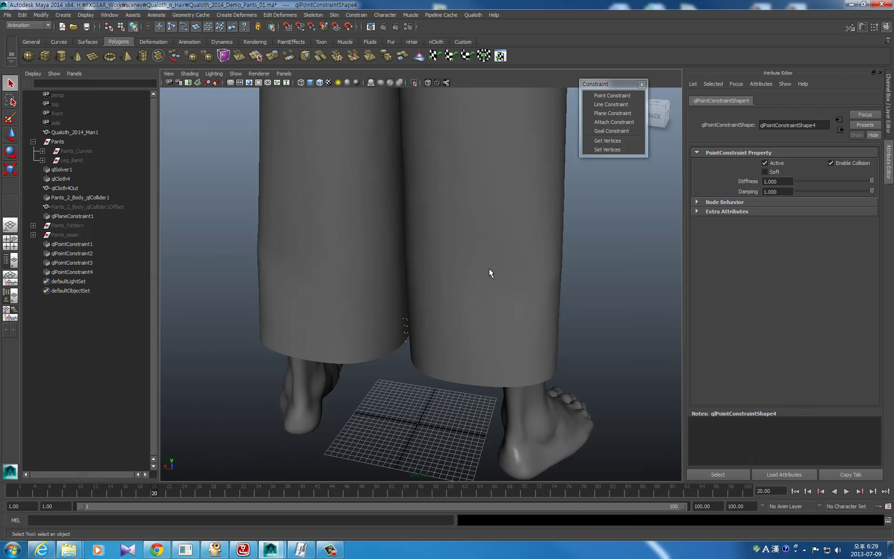
{"action": "left_click", "coordinate": [464, 330]}
{"action": "left_click", "coordinate": [410, 298]}
{"action": "mouse_move", "coordinate": [410, 298]}
{"action": "left_mouse_down", "text": "alt"}
{"action": "mouse_move", "coordinate": [309, 265]}
{"action": "mouse_move", "coordinate": [370, 334]}
{"action": "left_mouse_up", "text": "alt"}
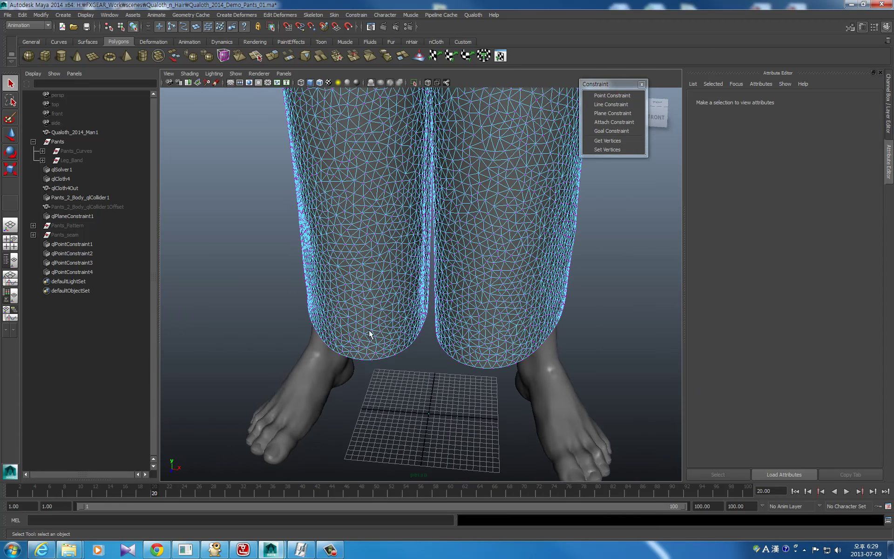
{"action": "left_click", "coordinate": [431, 294]}
Add a point constraint on hem vertices at the back of the leg.
{"action": "mouse_move", "coordinate": [431, 294]}
{"action": "left_mouse_down", "text": "alt"}
{"action": "mouse_move", "coordinate": [371, 365]}
{"action": "mouse_move", "coordinate": [391, 406]}
{"action": "left_mouse_up", "text": "alt"}
{"action": "right_click", "coordinate": [373, 347]}
{"action": "left_click", "coordinate": [345, 351]}
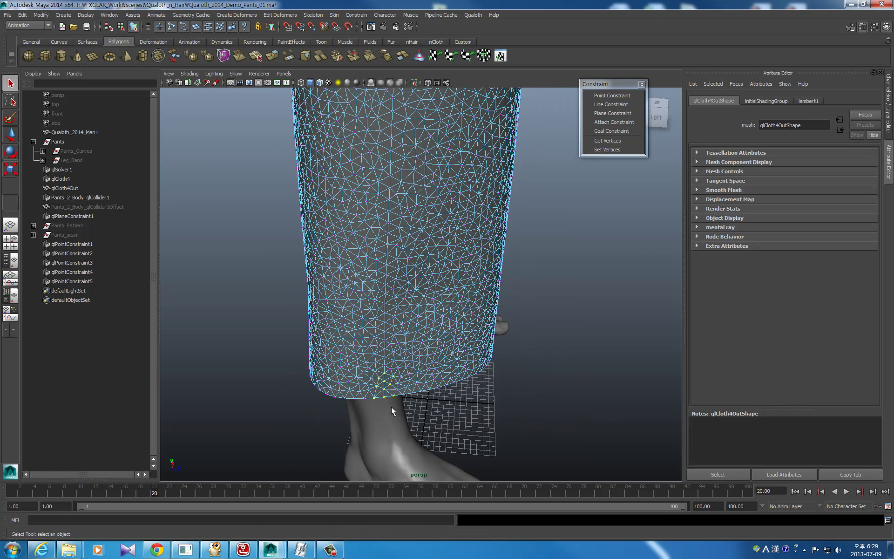
{"action": "left_click_drag", "start_coordinate": [452, 251], "coordinate": [534, 305], "text": "alt"}
{"action": "left_click", "coordinate": [479, 351]}
{"action": "right_click_drag", "start_coordinate": [479, 351], "coordinate": [507, 303]}
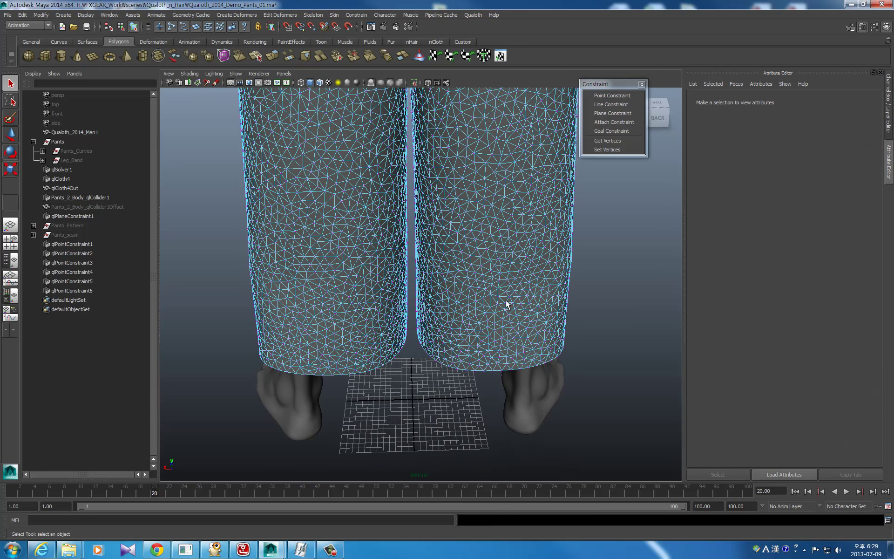
{"action": "scroll", "coordinate": [488, 345], "scroll_direction": "up", "scroll_amount": 2}
{"action": "left_click", "coordinate": [487, 286]}
Select three vertices at the inner hem seam and reframe both feet from the front.
{"action": "left_click_drag", "start_coordinate": [487, 285], "coordinate": [458, 309], "text": "alt"}
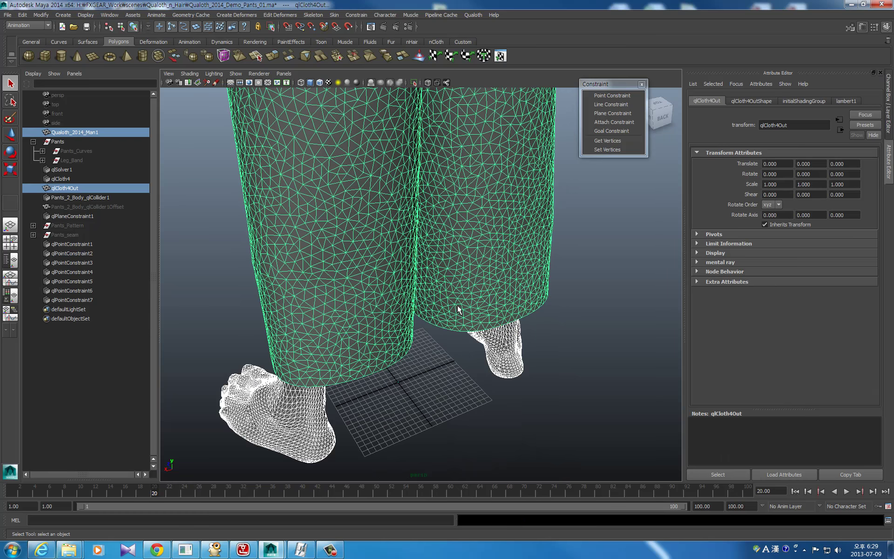
{"action": "right_click_drag", "start_coordinate": [441, 315], "coordinate": [463, 284]}
{"action": "scroll", "coordinate": [516, 260], "scroll_direction": "up", "scroll_amount": 5}
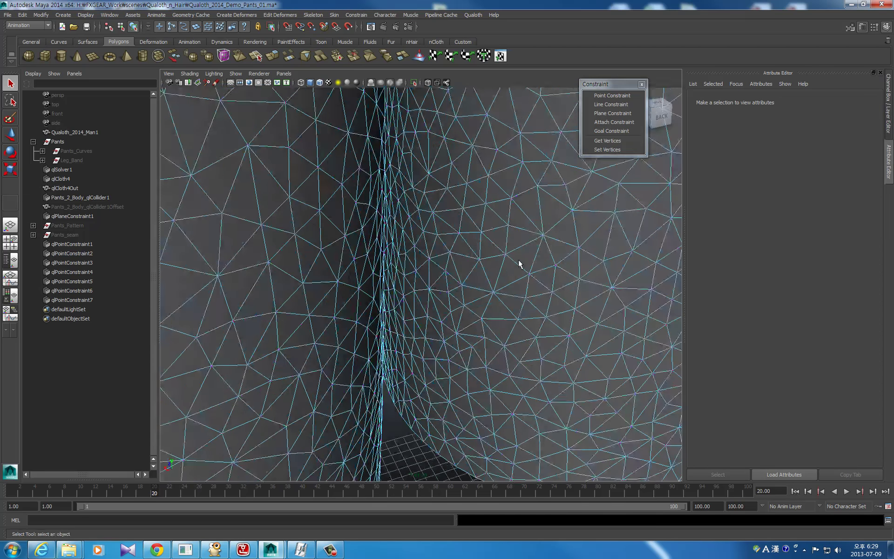
{"action": "mouse_move", "coordinate": [518, 259]}
{"action": "left_mouse_down", "text": "alt"}
{"action": "mouse_move", "coordinate": [465, 264]}
{"action": "mouse_move", "coordinate": [465, 309]}
{"action": "mouse_move", "coordinate": [393, 329]}
{"action": "left_mouse_up", "text": "alt"}
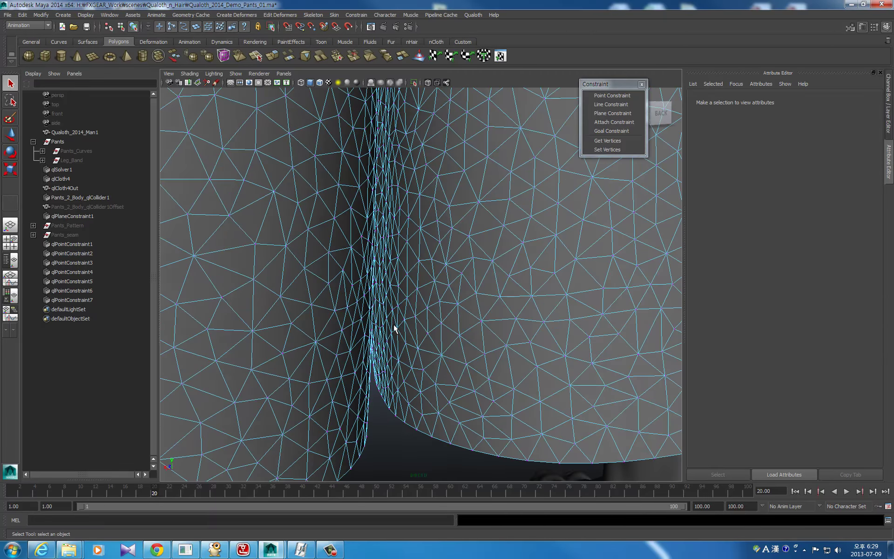
{"action": "scroll", "coordinate": [372, 363], "scroll_direction": "up", "scroll_amount": 3}
{"action": "left_click_drag", "start_coordinate": [366, 371], "coordinate": [382, 465]}
{"action": "left_click_drag", "start_coordinate": [501, 329], "coordinate": [467, 299], "text": "alt"}
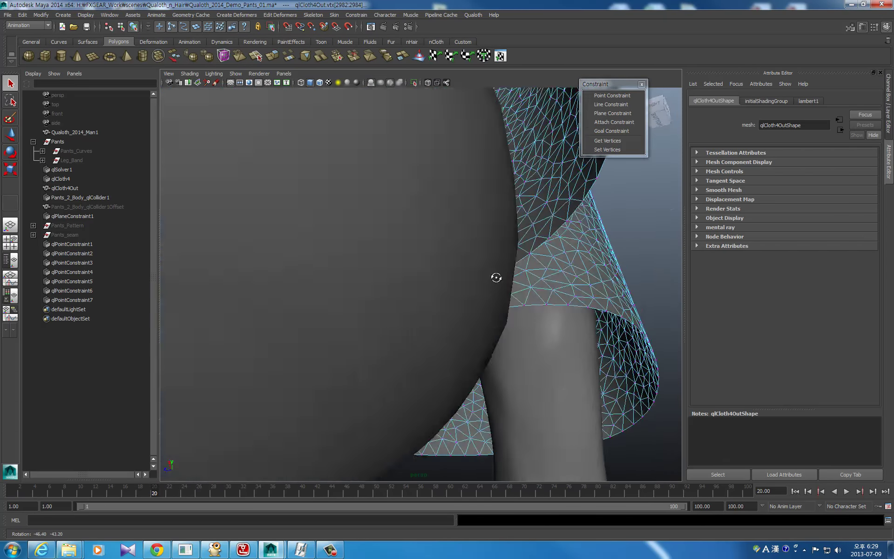
{"action": "scroll", "coordinate": [467, 299], "scroll_direction": "down", "scroll_amount": 3}
{"action": "left_click_drag", "start_coordinate": [368, 348], "coordinate": [449, 306], "text": "alt"}
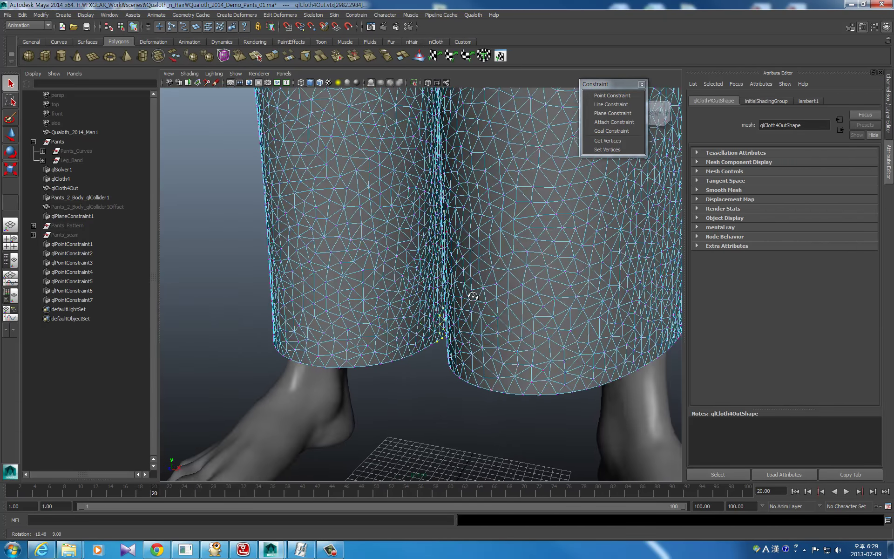
{"action": "scroll", "coordinate": [459, 295], "scroll_direction": "up", "scroll_amount": 3}
{"action": "middle_click_drag", "start_coordinate": [459, 295], "coordinate": [442, 293], "text": "alt"}
{"action": "left_click_drag", "start_coordinate": [442, 294], "coordinate": [467, 225], "text": "alt"}
Select all eight point constraints and key their transforms.
{"action": "scroll", "coordinate": [468, 226], "scroll_direction": "down", "scroll_amount": 2}
{"action": "left_click", "coordinate": [72, 243]}
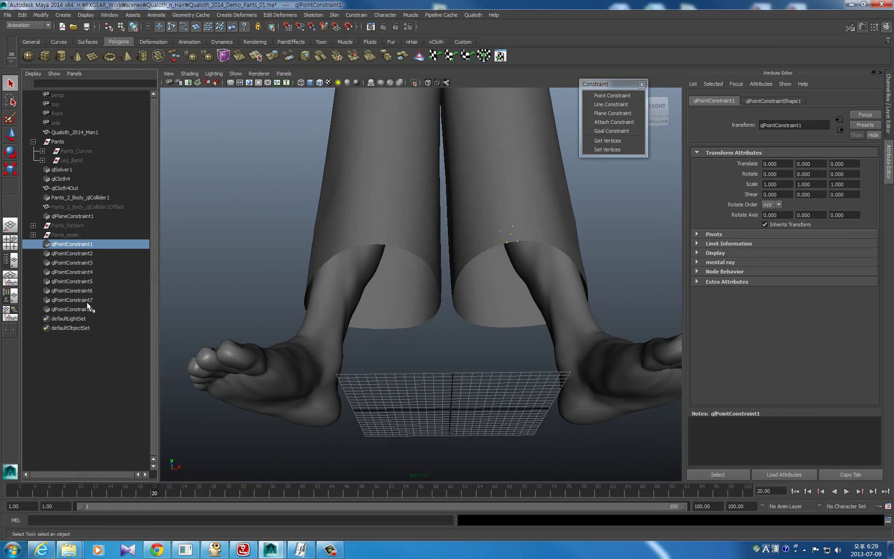
{"action": "left_click", "coordinate": [86, 308], "text": "shift"}
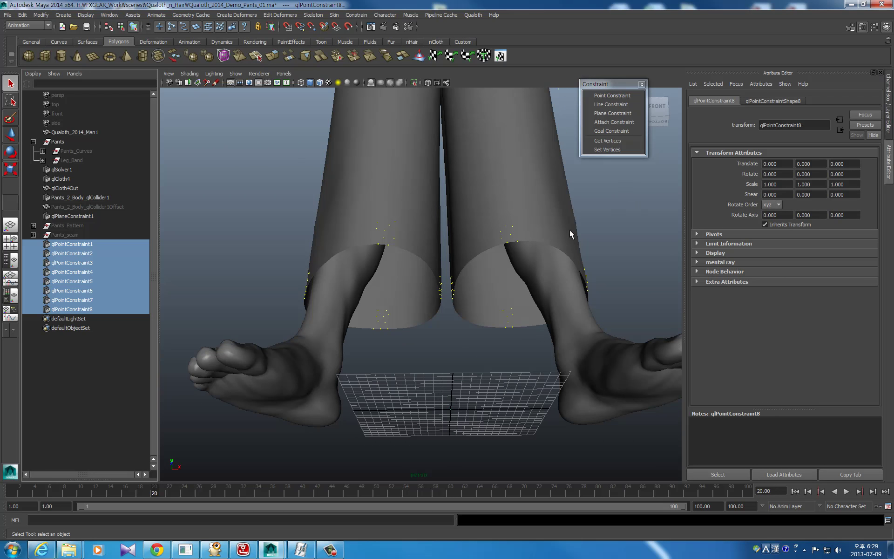
{"action": "left_click", "coordinate": [888, 117]}
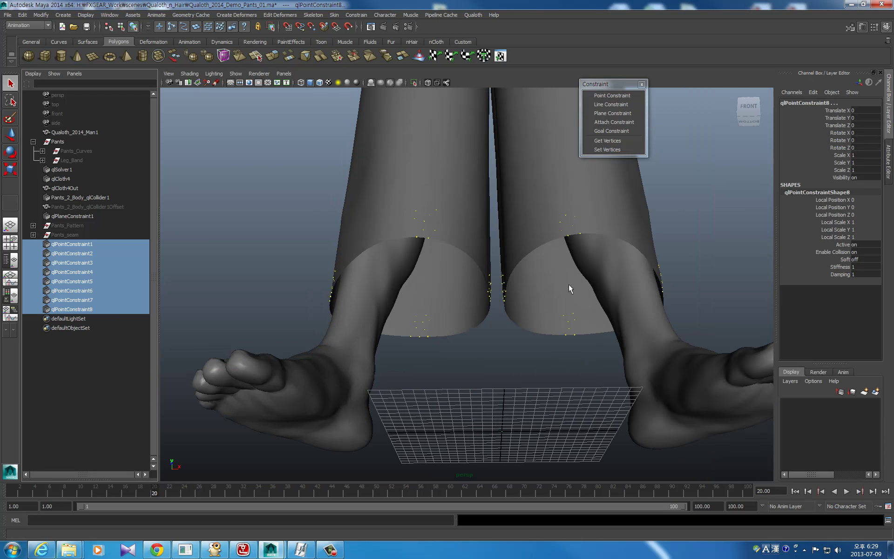
{"action": "key", "text": "s"}
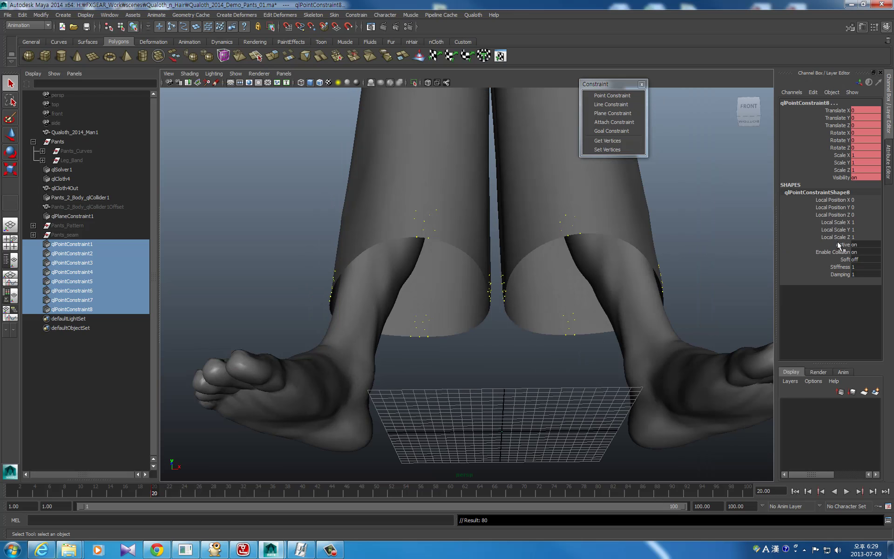
Key the constraints' Active channel to 0 at frame 19, then go to frame 30.
{"action": "right_click_drag", "start_coordinate": [837, 244], "coordinate": [828, 256]}
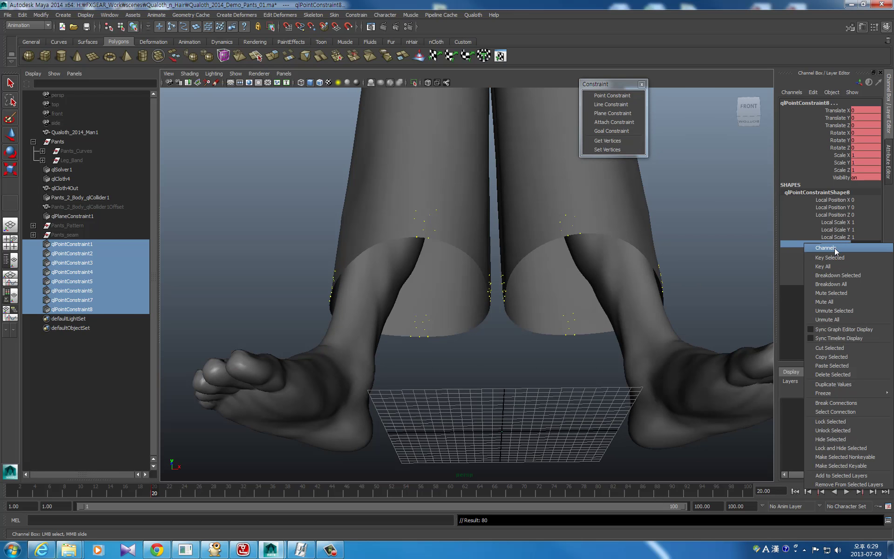
{"action": "left_click", "coordinate": [808, 491]}
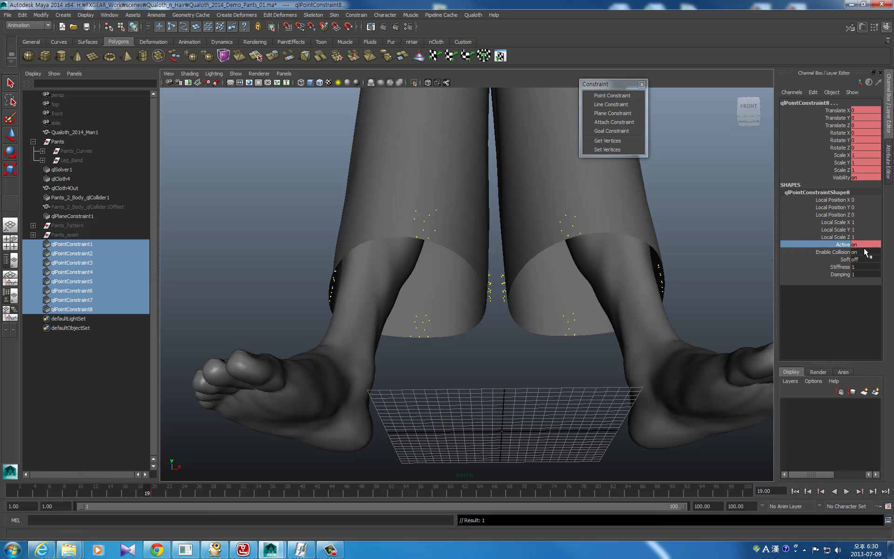
{"action": "type", "text": "0"}
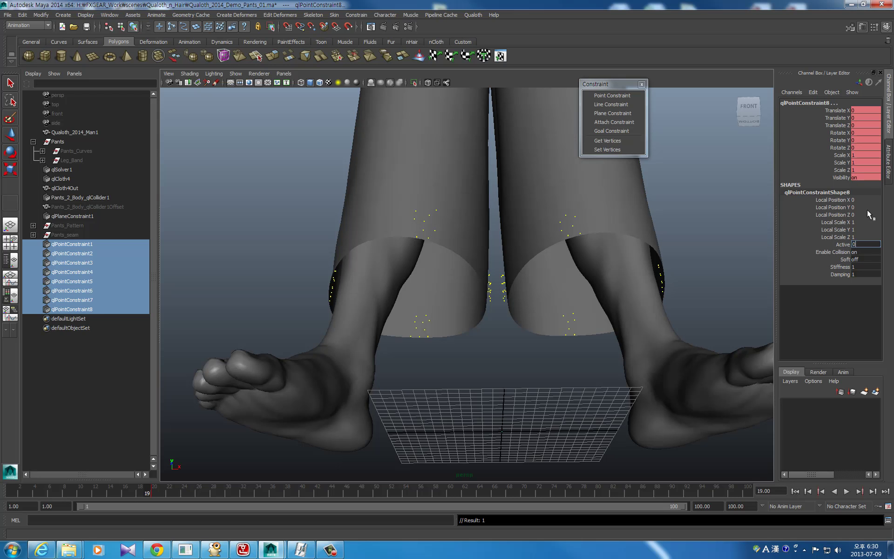
{"action": "key", "text": "Return"}
{"action": "right_click", "coordinate": [844, 243]}
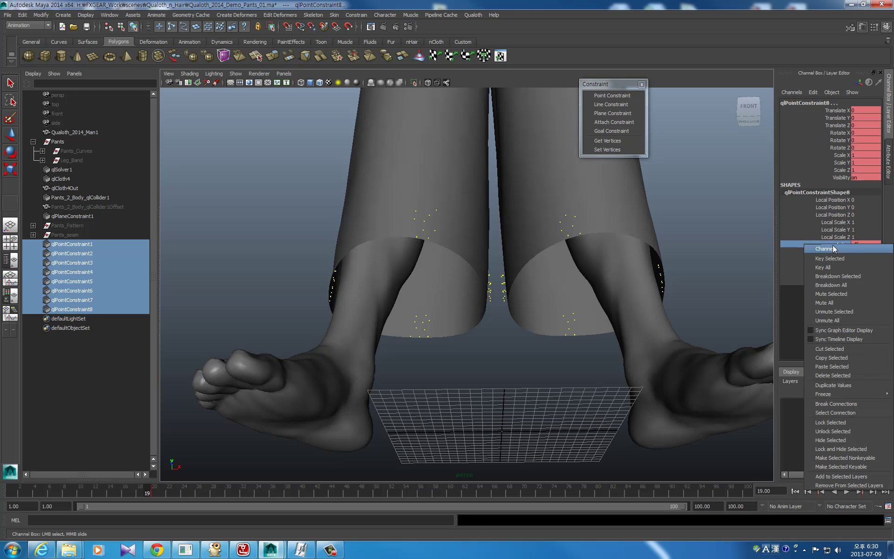
{"action": "left_click", "coordinate": [831, 258]}
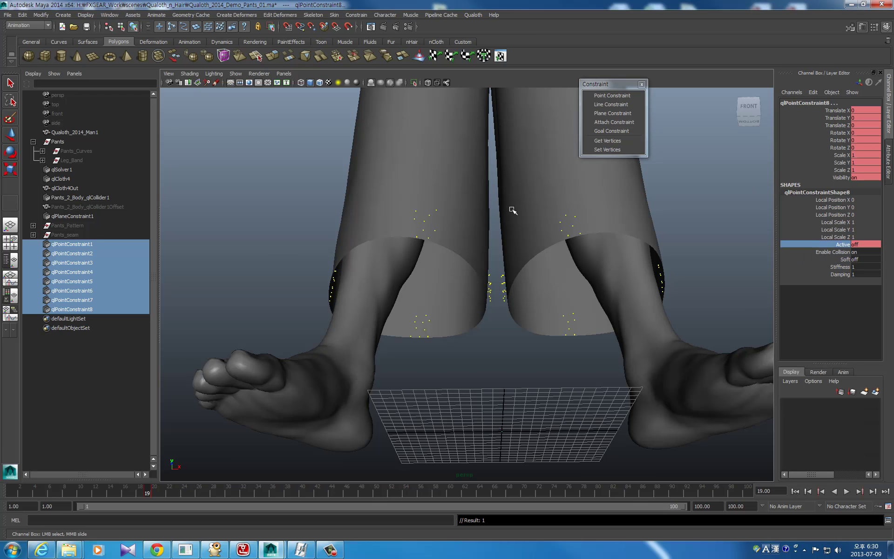
{"action": "mouse_move", "coordinate": [511, 210]}
{"action": "left_mouse_down", "text": "alt"}
{"action": "mouse_move", "coordinate": [561, 238]}
{"action": "mouse_move", "coordinate": [479, 236]}
{"action": "left_mouse_up", "text": "alt"}
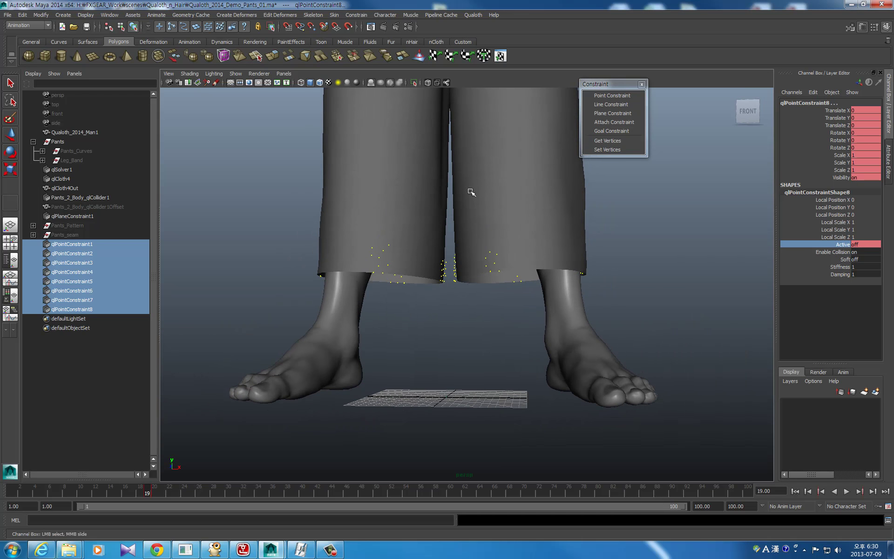
{"action": "left_click", "coordinate": [227, 491]}
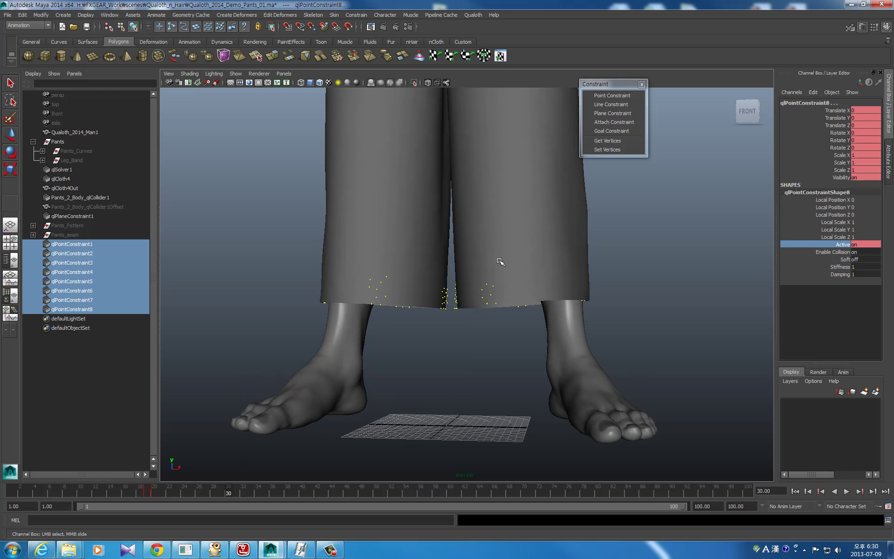
Move qlPointConstraint1 to the ankle and tilt it slightly around X.
{"action": "mouse_move", "coordinate": [497, 259]}
{"action": "left_mouse_down", "text": "alt"}
{"action": "mouse_move", "coordinate": [483, 255]}
{"action": "mouse_move", "coordinate": [506, 245]}
{"action": "mouse_move", "coordinate": [500, 231]}
{"action": "mouse_move", "coordinate": [472, 251]}
{"action": "mouse_move", "coordinate": [433, 249]}
{"action": "left_mouse_up", "text": "alt"}
{"action": "left_click", "coordinate": [425, 249]}
{"action": "key", "text": "w"}
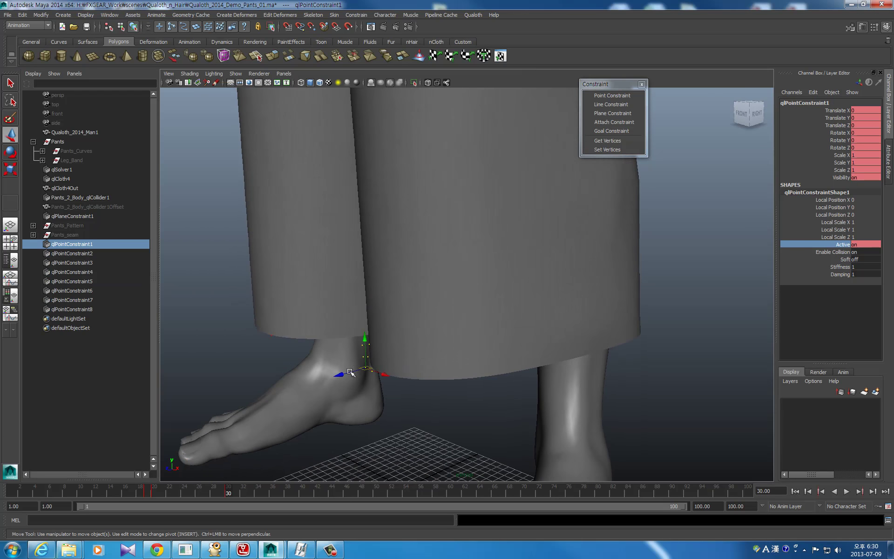
{"action": "mouse_move", "coordinate": [517, 345]}
{"action": "left_mouse_down", "text": "alt"}
{"action": "mouse_move", "coordinate": [630, 281]}
{"action": "mouse_move", "coordinate": [619, 295]}
{"action": "mouse_move", "coordinate": [410, 298]}
{"action": "left_mouse_up", "text": "alt"}
{"action": "left_click_drag", "start_coordinate": [298, 338], "coordinate": [364, 337]}
{"action": "mouse_move", "coordinate": [420, 338]}
{"action": "left_mouse_down", "text": "alt"}
{"action": "mouse_move", "coordinate": [512, 309]}
{"action": "mouse_move", "coordinate": [629, 305]}
{"action": "mouse_move", "coordinate": [635, 280]}
{"action": "mouse_move", "coordinate": [384, 300]}
{"action": "left_mouse_up", "text": "alt"}
{"action": "mouse_move", "coordinate": [385, 300]}
{"action": "left_mouse_down", "text": "alt"}
{"action": "mouse_move", "coordinate": [475, 256]}
{"action": "mouse_move", "coordinate": [535, 260]}
{"action": "mouse_move", "coordinate": [393, 280]}
{"action": "mouse_move", "coordinate": [537, 247]}
{"action": "left_mouse_up", "text": "alt"}
{"action": "right_click_drag", "start_coordinate": [537, 247], "coordinate": [538, 266], "text": "alt"}
{"action": "key", "text": "e"}
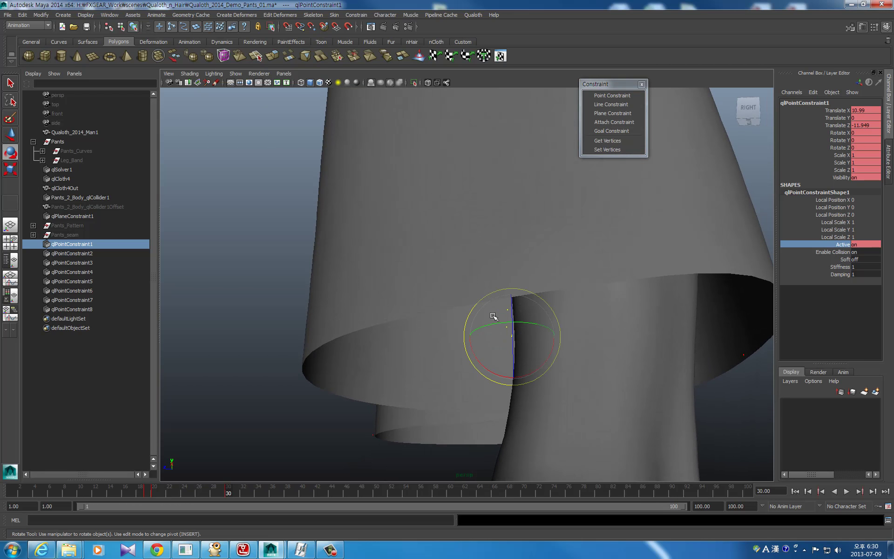
{"action": "left_click_drag", "start_coordinate": [474, 353], "coordinate": [507, 302]}
{"action": "mouse_move", "coordinate": [507, 303]}
{"action": "left_mouse_down", "text": "alt"}
{"action": "mouse_move", "coordinate": [536, 278]}
{"action": "mouse_move", "coordinate": [575, 272]}
{"action": "left_mouse_up", "text": "alt"}
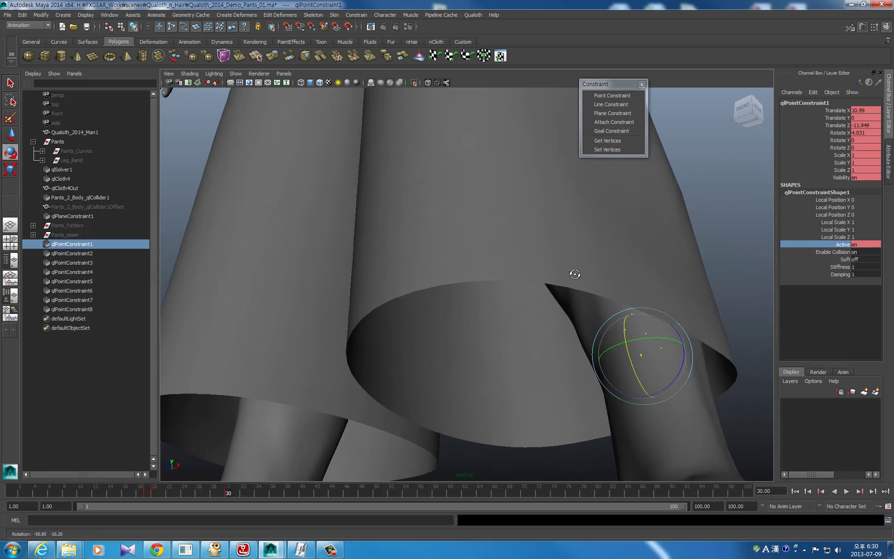
{"action": "middle_click_drag", "start_coordinate": [575, 271], "coordinate": [562, 249], "text": "alt"}
{"action": "left_click_drag", "start_coordinate": [562, 249], "coordinate": [594, 248], "text": "alt"}
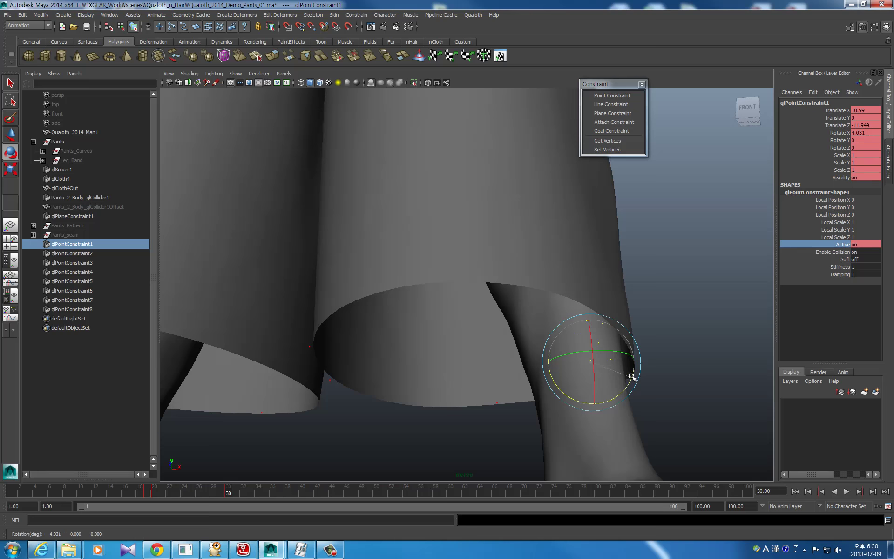
Move qlPointConstraint2 to the ankle and rotate it around the leg.
{"action": "key", "text": "Right"}
{"action": "mouse_move", "coordinate": [389, 233]}
{"action": "left_mouse_down", "text": "alt"}
{"action": "mouse_move", "coordinate": [403, 199]}
{"action": "mouse_move", "coordinate": [433, 199]}
{"action": "left_mouse_up", "text": "alt"}
{"action": "key", "text": "w"}
{"action": "mouse_move", "coordinate": [468, 233]}
{"action": "left_mouse_down"}
{"action": "mouse_move", "coordinate": [507, 229]}
{"action": "mouse_move", "coordinate": [539, 206]}
{"action": "mouse_move", "coordinate": [594, 225]}
{"action": "left_mouse_up"}
{"action": "mouse_move", "coordinate": [570, 299]}
{"action": "left_mouse_down"}
{"action": "mouse_move", "coordinate": [551, 285]}
{"action": "mouse_move", "coordinate": [636, 277]}
{"action": "left_mouse_up"}
{"action": "key", "text": "e"}
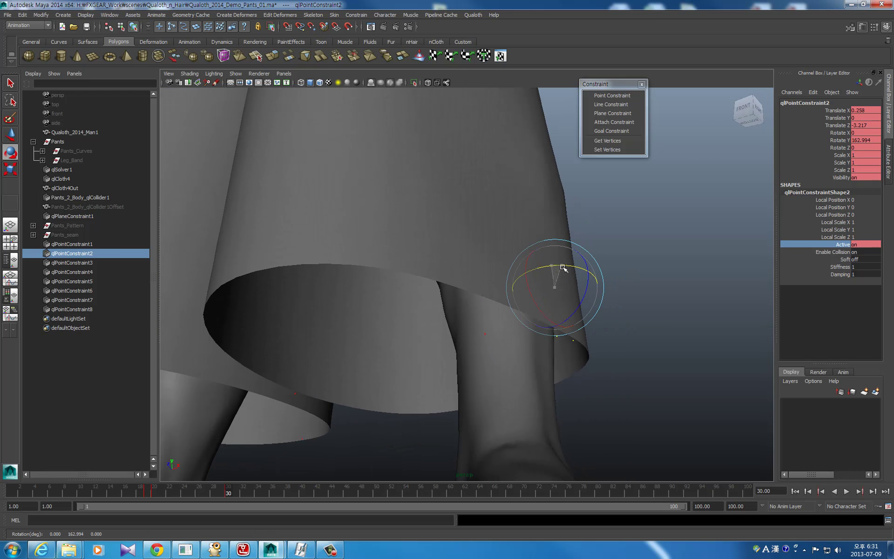
{"action": "mouse_move", "coordinate": [564, 267]}
{"action": "left_mouse_down", "text": "alt"}
{"action": "mouse_move", "coordinate": [565, 250]}
{"action": "mouse_move", "coordinate": [497, 236]}
{"action": "mouse_move", "coordinate": [435, 255]}
{"action": "left_mouse_up", "text": "alt"}
{"action": "left_click_drag", "start_coordinate": [396, 279], "coordinate": [389, 285]}
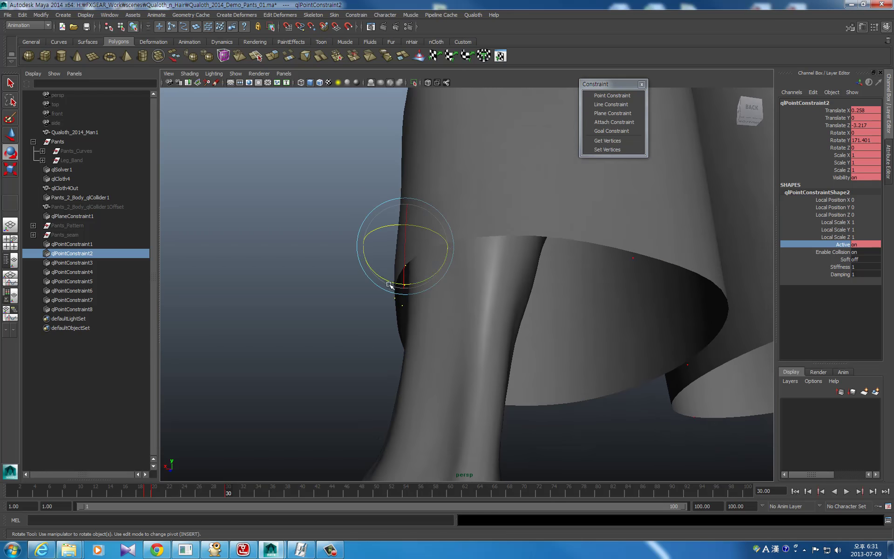
{"action": "mouse_move", "coordinate": [387, 226]}
{"action": "left_mouse_down", "text": "alt"}
{"action": "mouse_move", "coordinate": [399, 226]}
{"action": "mouse_move", "coordinate": [419, 275]}
{"action": "mouse_move", "coordinate": [418, 266]}
{"action": "left_mouse_up", "text": "alt"}
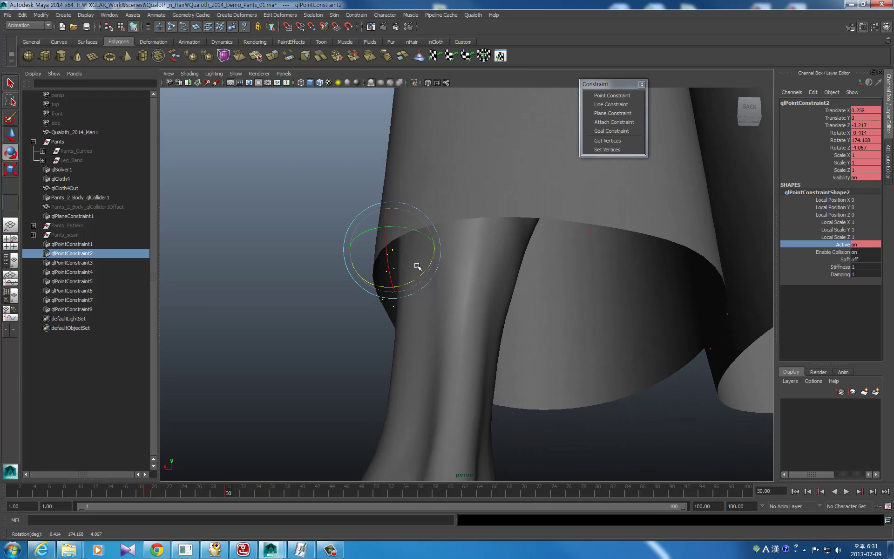
{"action": "left_click_drag", "start_coordinate": [469, 240], "coordinate": [373, 233], "text": "alt"}
Move qlPointConstraint3 beside the ankle and rotate it into place.
{"action": "left_click", "coordinate": [72, 263]}
{"action": "left_click_drag", "start_coordinate": [575, 245], "coordinate": [565, 245], "text": "alt"}
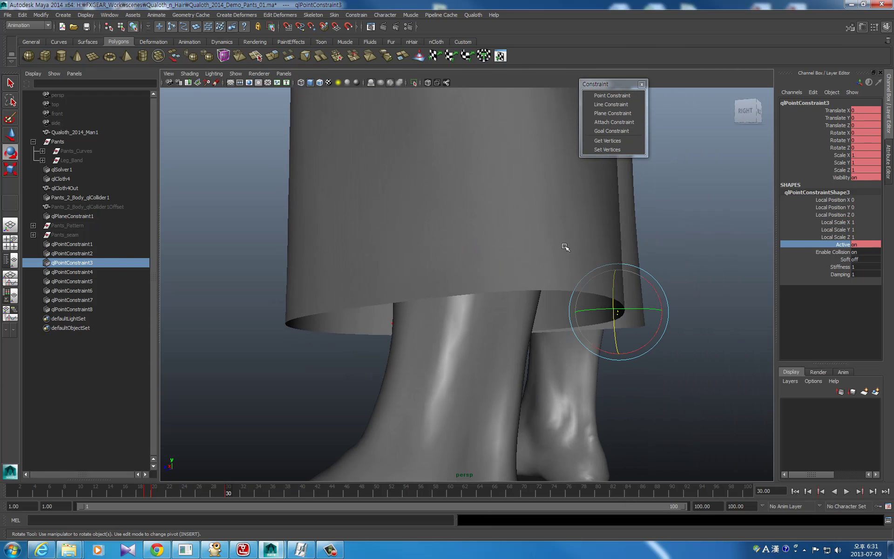
{"action": "key", "text": "w"}
{"action": "mouse_move", "coordinate": [591, 315]}
{"action": "left_mouse_down"}
{"action": "mouse_move", "coordinate": [519, 313]}
{"action": "mouse_move", "coordinate": [523, 253]}
{"action": "mouse_move", "coordinate": [424, 272]}
{"action": "mouse_move", "coordinate": [501, 299]}
{"action": "mouse_move", "coordinate": [530, 293]}
{"action": "mouse_move", "coordinate": [385, 231]}
{"action": "left_mouse_up"}
{"action": "key", "text": "e"}
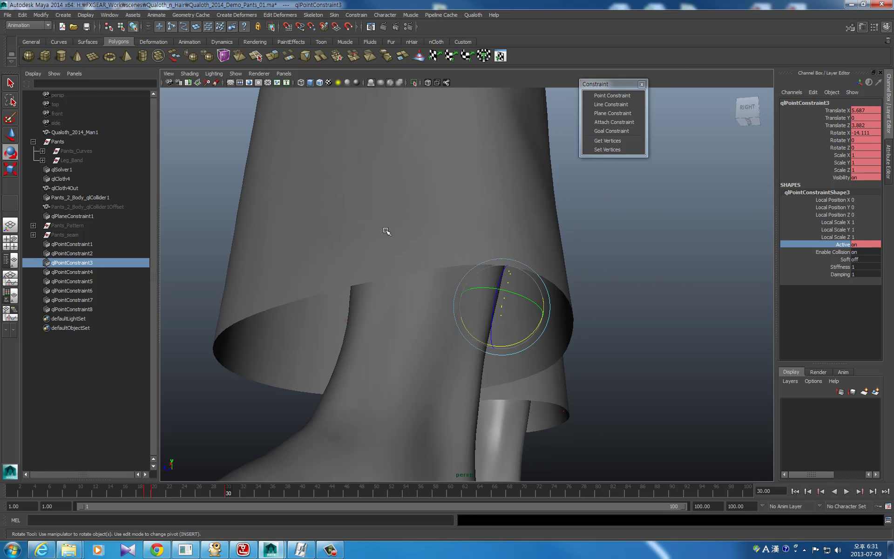
{"action": "key", "text": "Right"}
Move and tilt qlPointConstraint4 into place around the ankle.
{"action": "mouse_move", "coordinate": [460, 246]}
{"action": "left_mouse_down", "text": "alt"}
{"action": "mouse_move", "coordinate": [345, 242]}
{"action": "mouse_move", "coordinate": [356, 323]}
{"action": "left_mouse_up", "text": "alt"}
{"action": "key", "text": "w"}
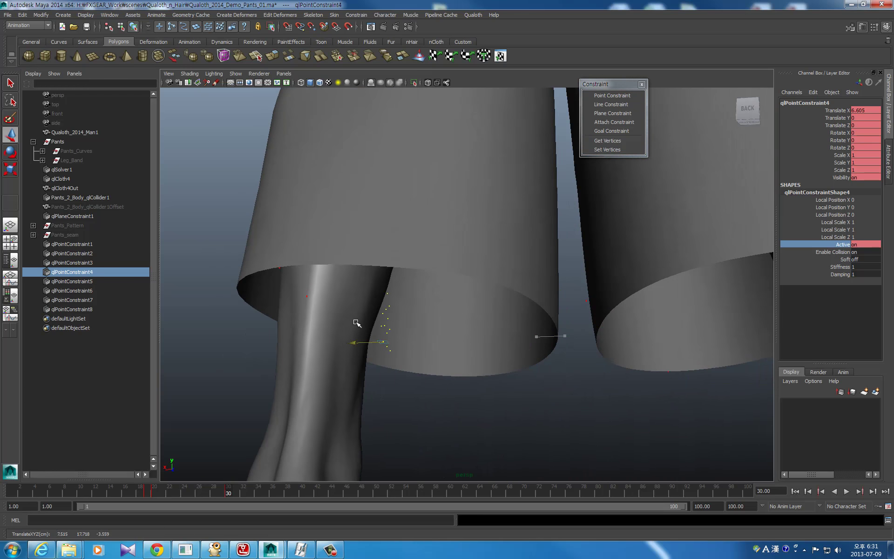
{"action": "mouse_move", "coordinate": [425, 304]}
{"action": "left_mouse_down", "text": "alt"}
{"action": "mouse_move", "coordinate": [303, 293]}
{"action": "mouse_move", "coordinate": [491, 275]}
{"action": "left_mouse_up", "text": "alt"}
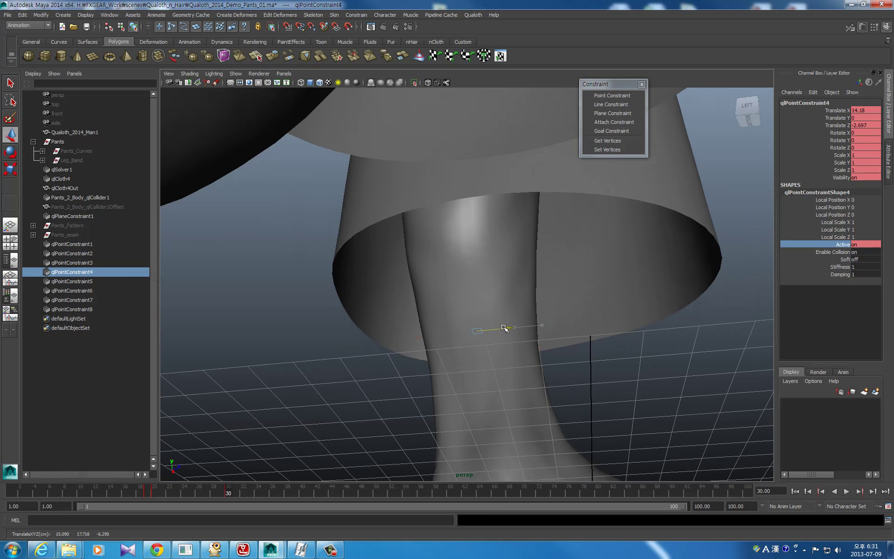
{"action": "left_click_drag", "start_coordinate": [504, 329], "coordinate": [496, 329]}
{"action": "mouse_move", "coordinate": [496, 329]}
{"action": "left_mouse_down", "text": "alt"}
{"action": "mouse_move", "coordinate": [476, 295]}
{"action": "mouse_move", "coordinate": [573, 292]}
{"action": "mouse_move", "coordinate": [550, 256]}
{"action": "mouse_move", "coordinate": [576, 266]}
{"action": "mouse_move", "coordinate": [577, 250]}
{"action": "left_mouse_up", "text": "alt"}
{"action": "key", "text": "e"}
{"action": "mouse_move", "coordinate": [577, 250]}
{"action": "left_mouse_down", "text": "alt"}
{"action": "mouse_move", "coordinate": [656, 230]}
{"action": "mouse_move", "coordinate": [521, 301]}
{"action": "left_mouse_up", "text": "alt"}
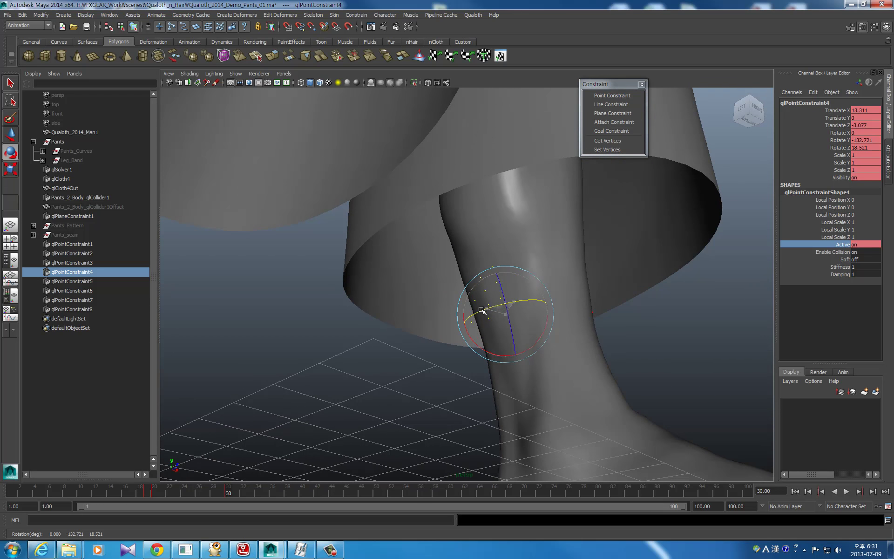
{"action": "mouse_move", "coordinate": [534, 264]}
{"action": "left_mouse_down", "text": "alt"}
{"action": "mouse_move", "coordinate": [467, 281]}
{"action": "mouse_move", "coordinate": [515, 273]}
{"action": "left_mouse_up", "text": "alt"}
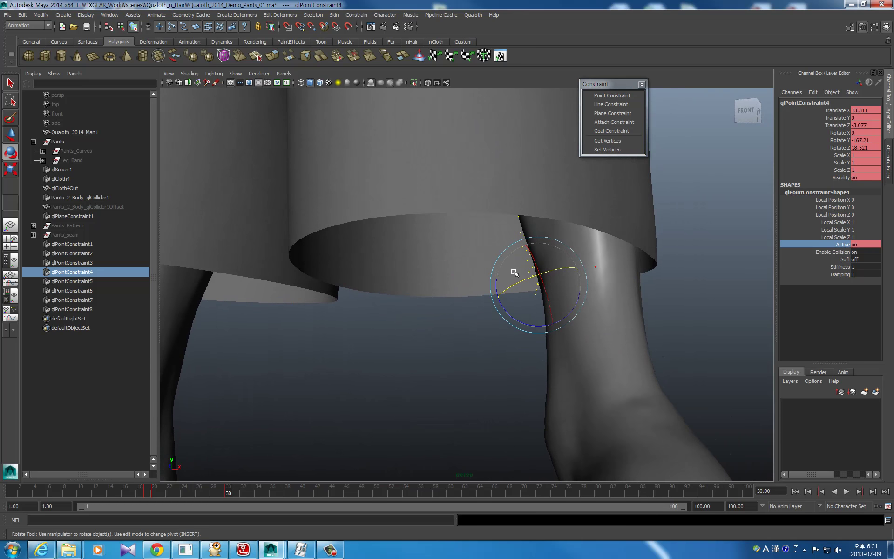
{"action": "key", "text": "w"}
{"action": "scroll", "coordinate": [551, 262], "scroll_direction": "down", "scroll_amount": 5}
{"action": "mouse_move", "coordinate": [459, 229]}
{"action": "left_mouse_down", "text": "alt"}
{"action": "mouse_move", "coordinate": [510, 260]}
{"action": "mouse_move", "coordinate": [397, 250]}
{"action": "mouse_move", "coordinate": [409, 267]}
{"action": "mouse_move", "coordinate": [439, 265]}
{"action": "mouse_move", "coordinate": [368, 260]}
{"action": "mouse_move", "coordinate": [256, 284]}
{"action": "left_mouse_up", "text": "alt"}
Move qlPointConstraint5 along X to the ankle and adjust its depth.
{"action": "left_click", "coordinate": [72, 282]}
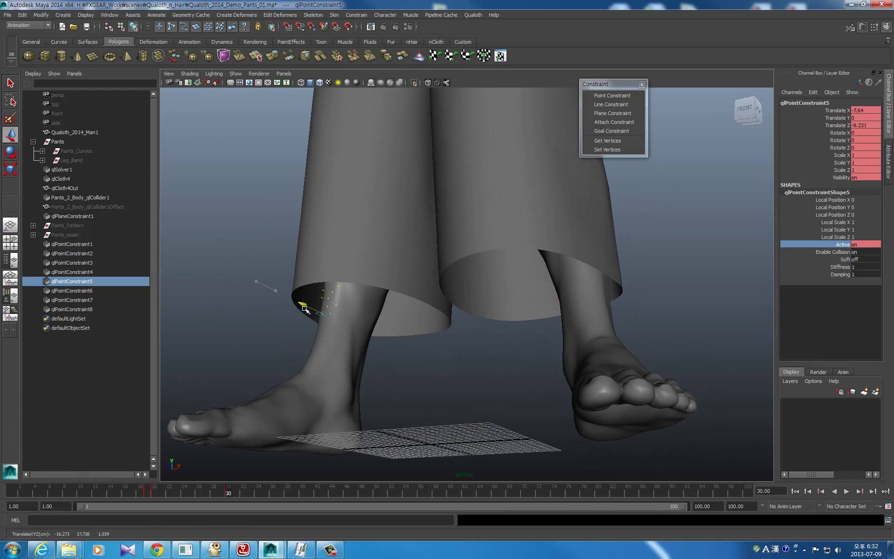
{"action": "mouse_move", "coordinate": [317, 315]}
{"action": "left_mouse_down", "text": "alt"}
{"action": "mouse_move", "coordinate": [391, 279]}
{"action": "mouse_move", "coordinate": [295, 270]}
{"action": "left_mouse_up", "text": "alt"}
{"action": "scroll", "coordinate": [294, 270], "scroll_direction": "up", "scroll_amount": 5}
{"action": "left_click_drag", "start_coordinate": [282, 306], "coordinate": [288, 307]}
{"action": "left_click", "coordinate": [747, 111]}
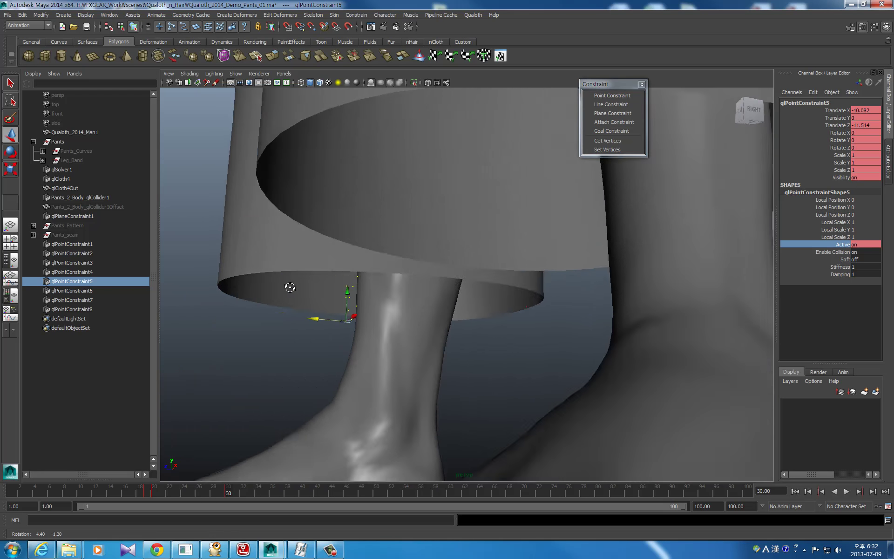
Rotate qlPointConstraint6 around the lower leg.
{"action": "left_click", "coordinate": [72, 290]}
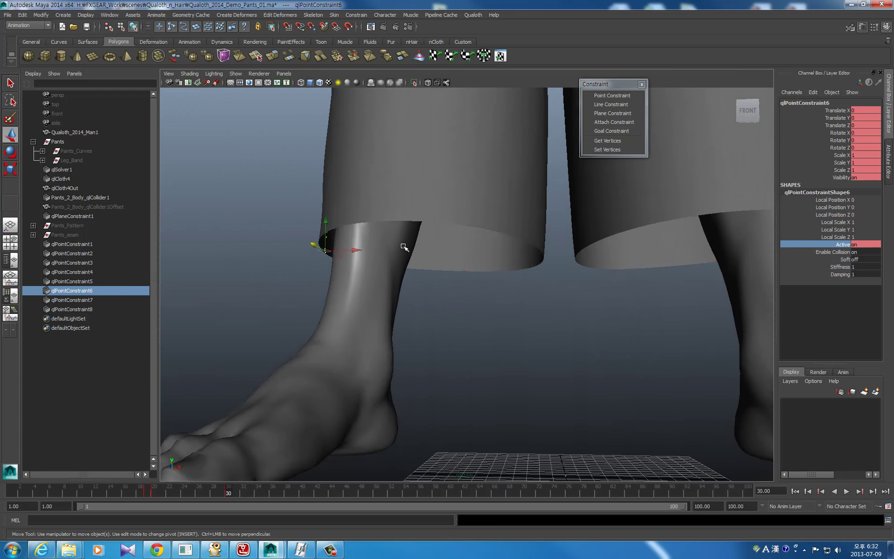
{"action": "left_click_drag", "start_coordinate": [405, 244], "coordinate": [419, 239], "text": "alt"}
{"action": "key", "text": "e"}
{"action": "mouse_move", "coordinate": [319, 204]}
{"action": "left_mouse_down"}
{"action": "mouse_move", "coordinate": [506, 193]}
{"action": "mouse_move", "coordinate": [417, 197]}
{"action": "mouse_move", "coordinate": [323, 241]}
{"action": "mouse_move", "coordinate": [419, 209]}
{"action": "left_mouse_up"}
{"action": "key", "text": "w"}
{"action": "key", "text": "e"}
{"action": "key", "text": "w"}
Move qlPointConstraint7 along X to the ankle.
{"action": "left_click", "coordinate": [96, 299]}
{"action": "mouse_move", "coordinate": [465, 233]}
{"action": "left_mouse_down", "text": "alt"}
{"action": "mouse_move", "coordinate": [579, 236]}
{"action": "mouse_move", "coordinate": [464, 245]}
{"action": "mouse_move", "coordinate": [493, 234]}
{"action": "left_mouse_up", "text": "alt"}
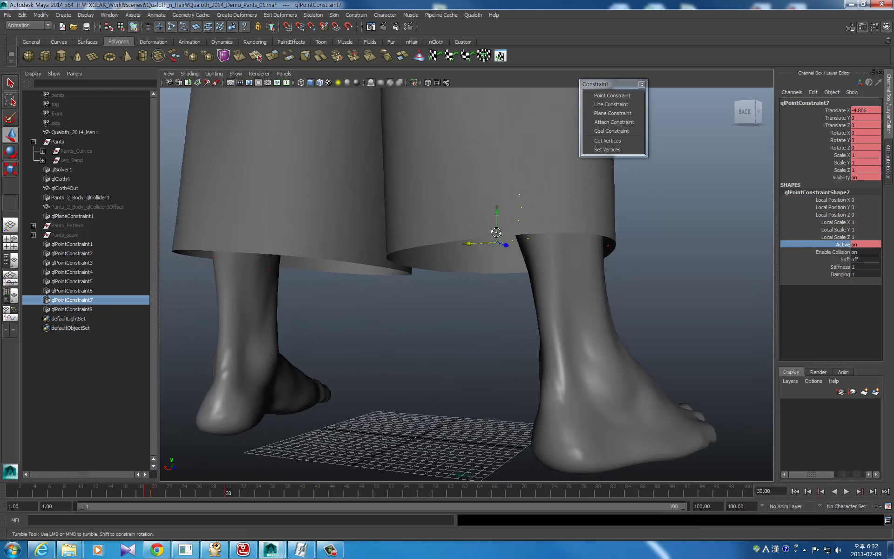
{"action": "mouse_move", "coordinate": [406, 249]}
{"action": "left_mouse_down"}
{"action": "mouse_move", "coordinate": [389, 247]}
{"action": "mouse_move", "coordinate": [430, 248]}
{"action": "mouse_move", "coordinate": [453, 215]}
{"action": "mouse_move", "coordinate": [445, 235]}
{"action": "mouse_move", "coordinate": [396, 195]}
{"action": "left_mouse_up"}
{"action": "key", "text": "e"}
{"action": "key", "text": "w"}
Move and rotate qlPointConstraint8 beside the ankle, then return to frame 19.
{"action": "left_click", "coordinate": [72, 309]}
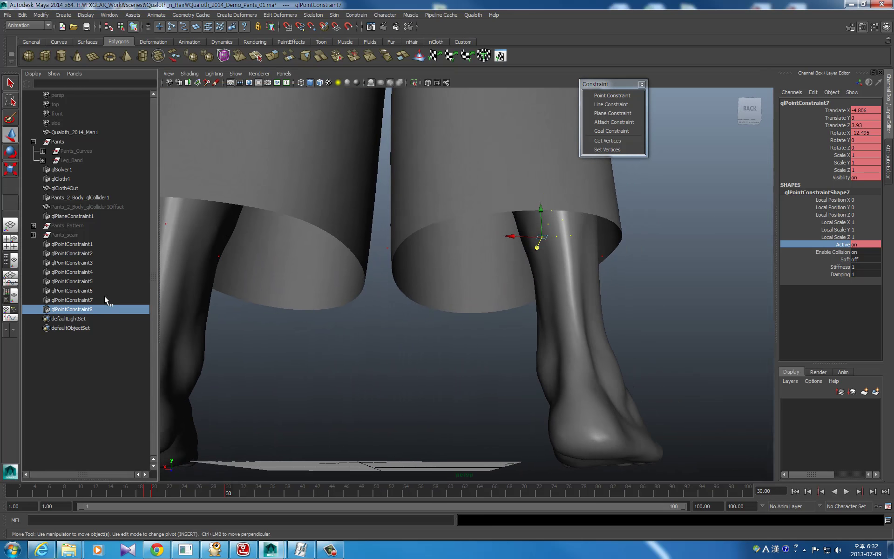
{"action": "left_click_drag", "start_coordinate": [438, 242], "coordinate": [458, 243], "text": "alt"}
{"action": "mouse_move", "coordinate": [292, 248]}
{"action": "left_mouse_down"}
{"action": "mouse_move", "coordinate": [408, 250]}
{"action": "mouse_move", "coordinate": [442, 264]}
{"action": "mouse_move", "coordinate": [468, 245]}
{"action": "mouse_move", "coordinate": [449, 249]}
{"action": "mouse_move", "coordinate": [480, 238]}
{"action": "mouse_move", "coordinate": [462, 226]}
{"action": "left_mouse_up"}
{"action": "key", "text": "e"}
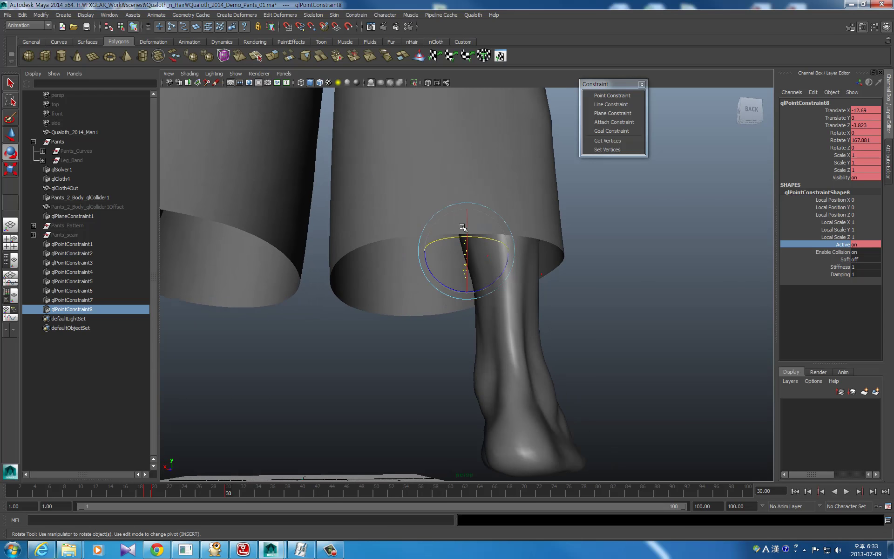
{"action": "mouse_move", "coordinate": [493, 279]}
{"action": "left_mouse_down"}
{"action": "mouse_move", "coordinate": [506, 275]}
{"action": "mouse_move", "coordinate": [503, 265]}
{"action": "left_mouse_up"}
{"action": "key", "text": "w"}
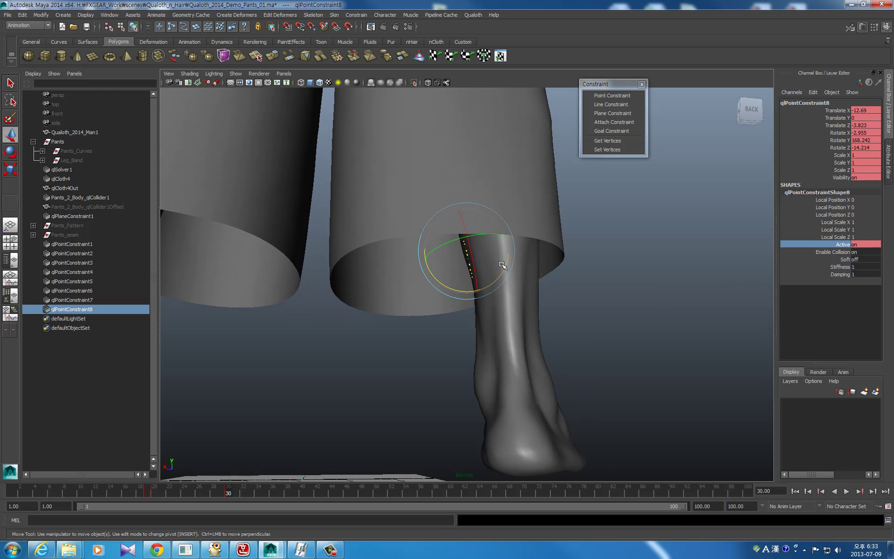
{"action": "mouse_move", "coordinate": [428, 249]}
{"action": "left_mouse_down", "text": "alt"}
{"action": "mouse_move", "coordinate": [535, 214]}
{"action": "mouse_move", "coordinate": [548, 221]}
{"action": "mouse_move", "coordinate": [477, 238]}
{"action": "mouse_move", "coordinate": [533, 217]}
{"action": "left_mouse_up", "text": "alt"}
{"action": "key", "text": "e"}
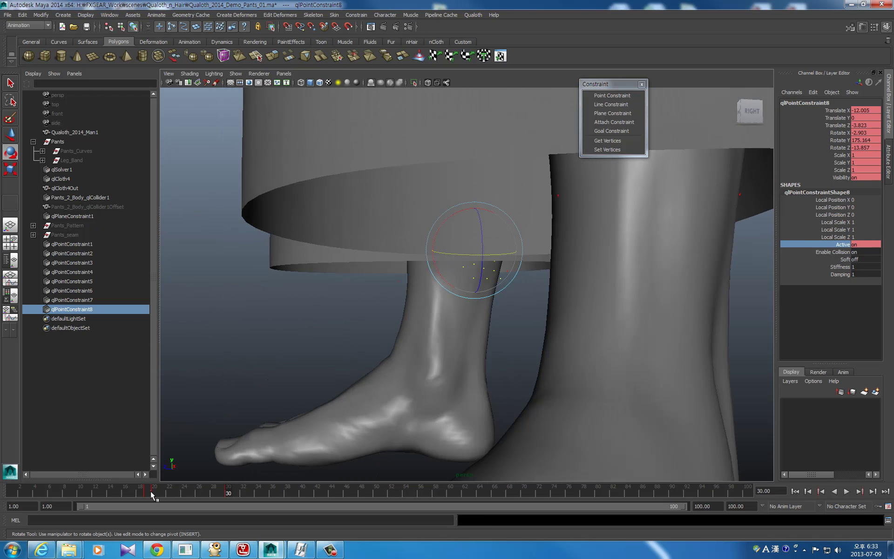
{"action": "key", "text": "q"}
{"action": "left_click_drag", "start_coordinate": [454, 262], "coordinate": [617, 263], "text": "alt"}
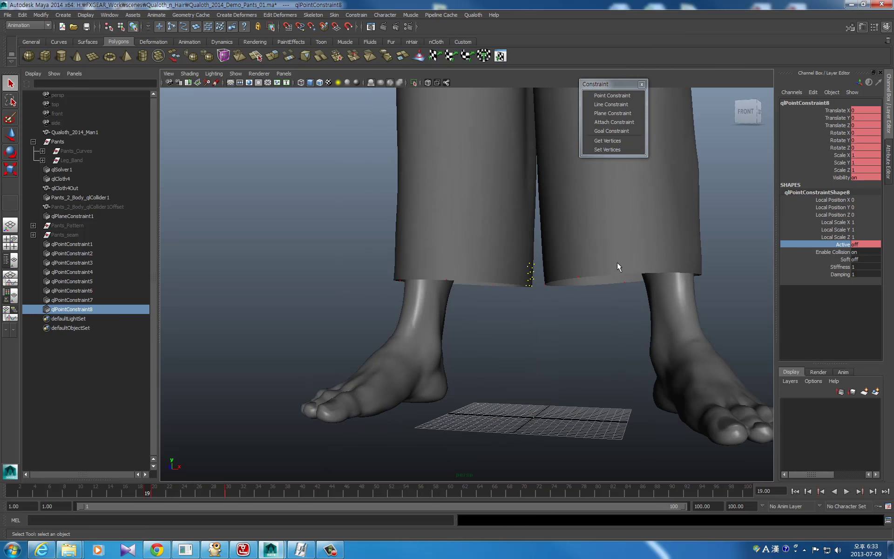
Select the pants cloth and run a test simulation playback.
{"action": "left_click", "coordinate": [558, 270]}
{"action": "left_click", "coordinate": [473, 14]}
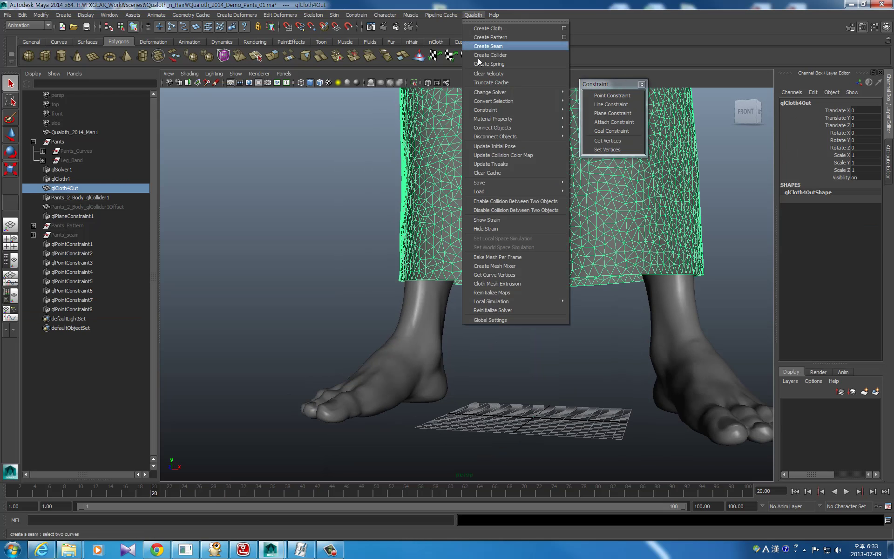
{"action": "left_click", "coordinate": [873, 491]}
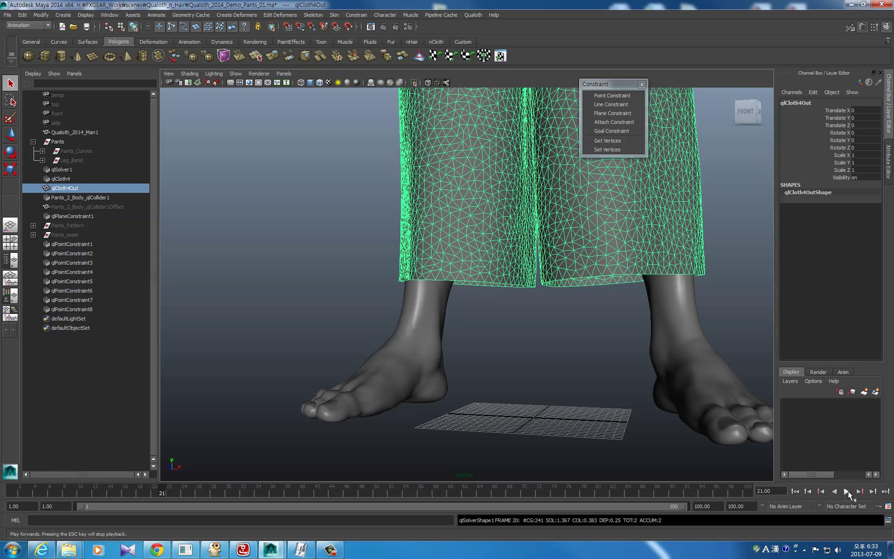
{"action": "left_click", "coordinate": [847, 491]}
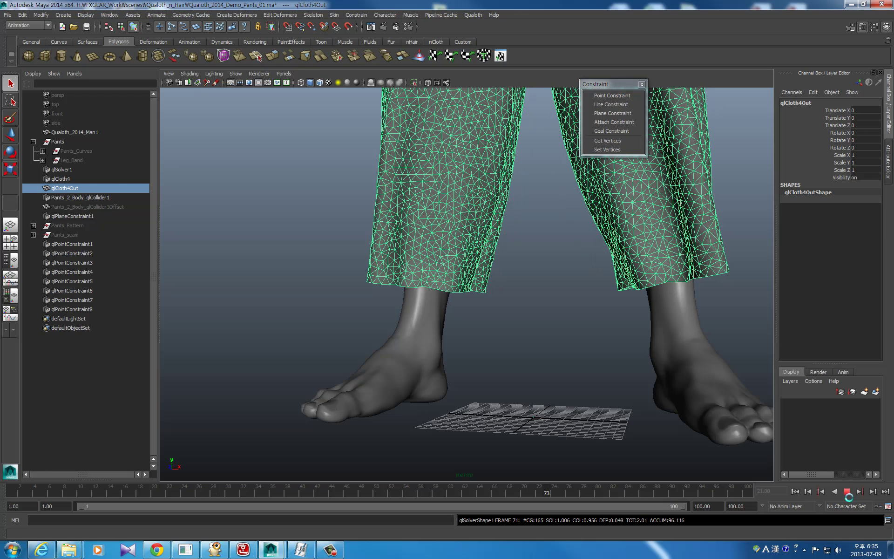
{"action": "left_click", "coordinate": [846, 491]}
Return to frame 30, clear the Qualoth cloth cache, and save Qualoth_2014_Demo_Pants_01.ma.
{"action": "left_click", "coordinate": [228, 488]}
{"action": "left_click_drag", "start_coordinate": [538, 239], "coordinate": [464, 285], "text": "alt"}
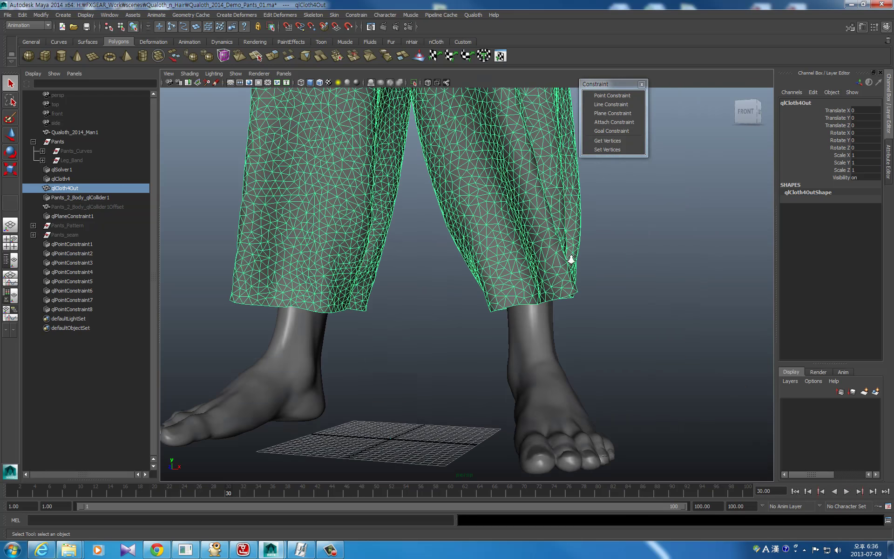
{"action": "left_click", "coordinate": [477, 14]}
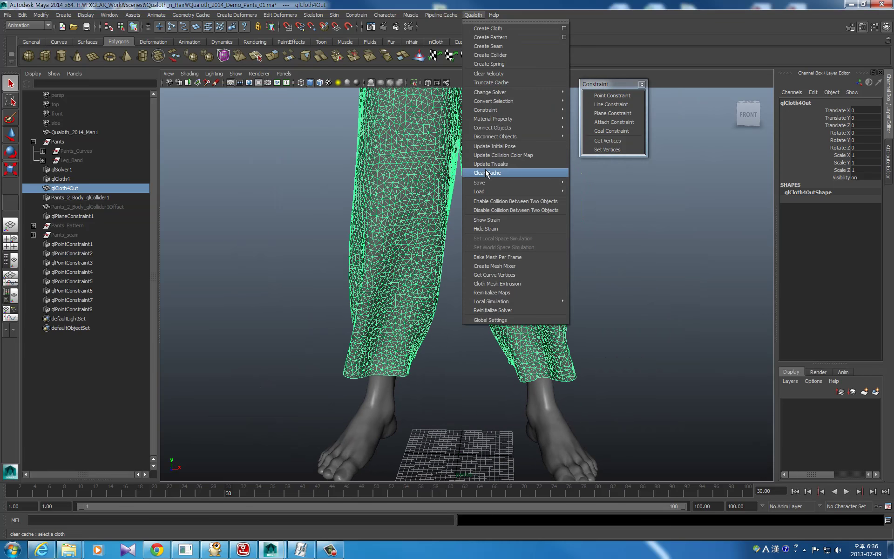
{"action": "left_click", "coordinate": [496, 86]}
{"action": "key", "text": "ctrl+s"}
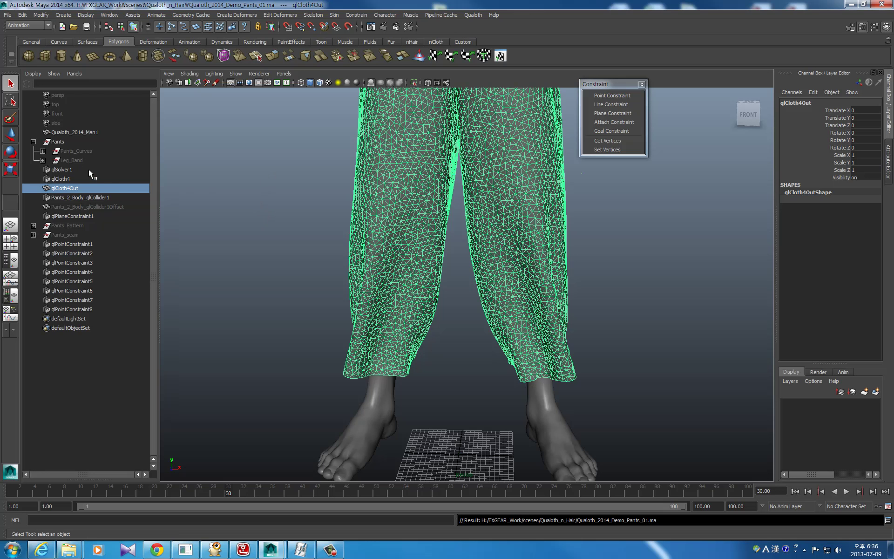
Group qlPointConstraint1–8 and rename the group 'Constraint'.
{"action": "left_click", "coordinate": [82, 244]}
{"action": "left_click", "coordinate": [83, 309], "text": "shift"}
{"action": "key", "text": "ctrl+g"}
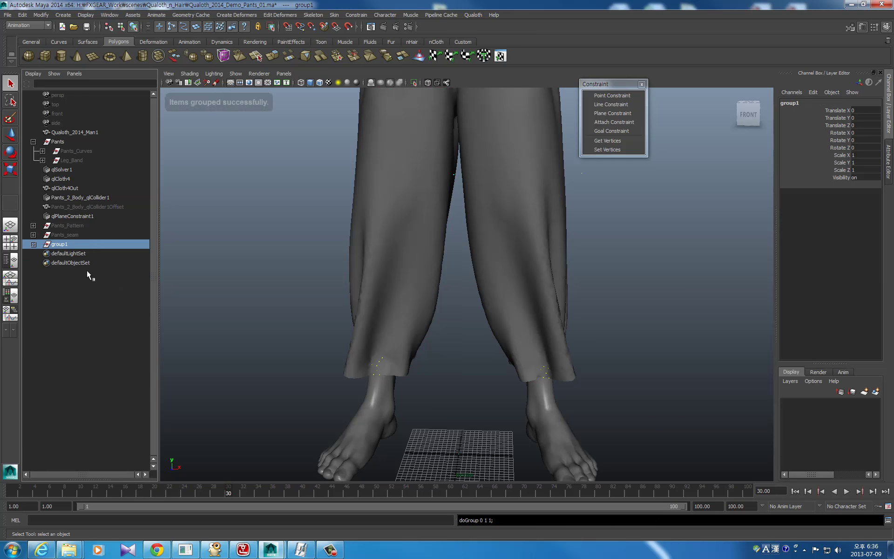
{"action": "double_click", "coordinate": [84, 244]}
{"action": "type", "text": "C"}
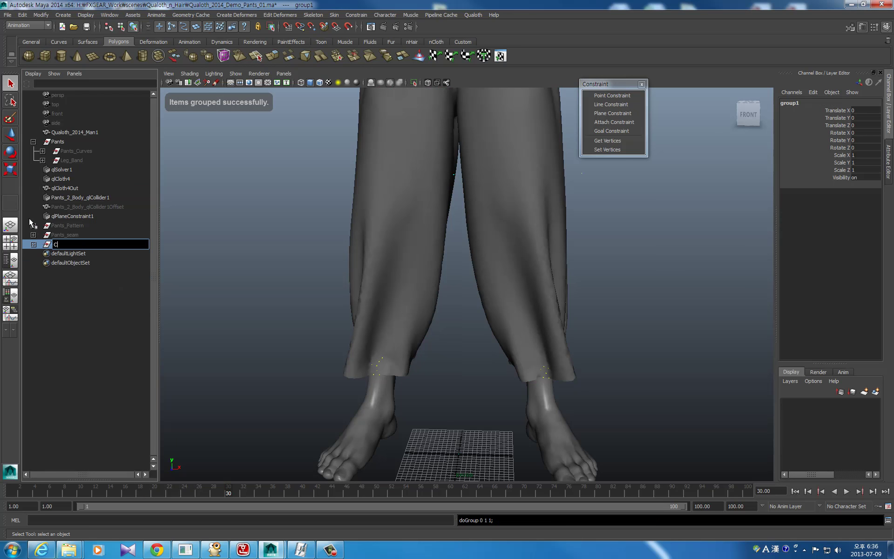
{"action": "type", "text": "onstra"}
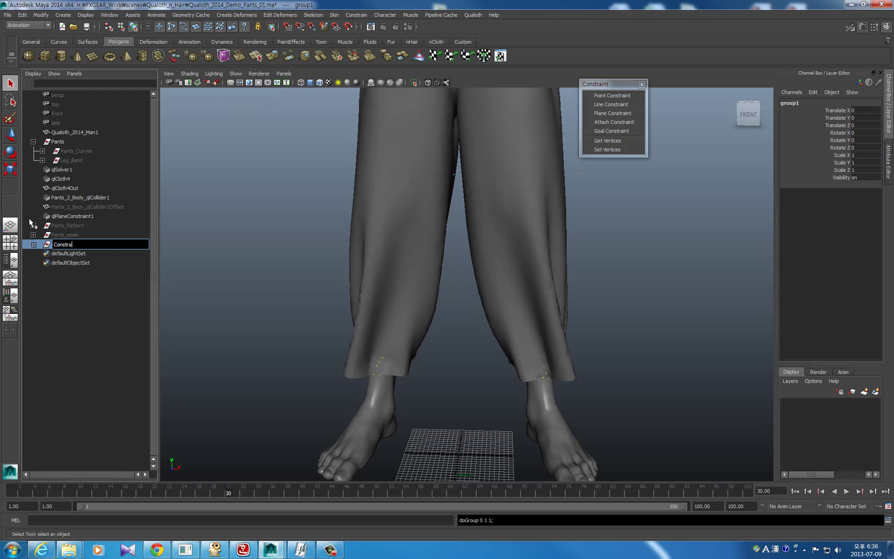
{"action": "type", "text": "int"}
{"action": "key", "text": "Return"}
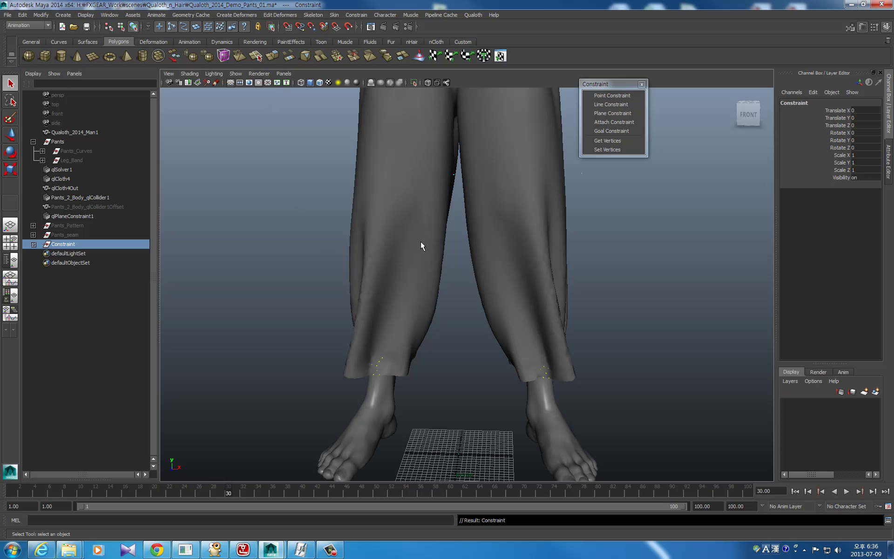
{"action": "middle_click_drag", "start_coordinate": [420, 241], "coordinate": [318, 221], "text": "alt"}
Unhide the Leg_Band outlines and create a cloth pattern from the R_Back band outline.
{"action": "left_click", "coordinate": [77, 159]}
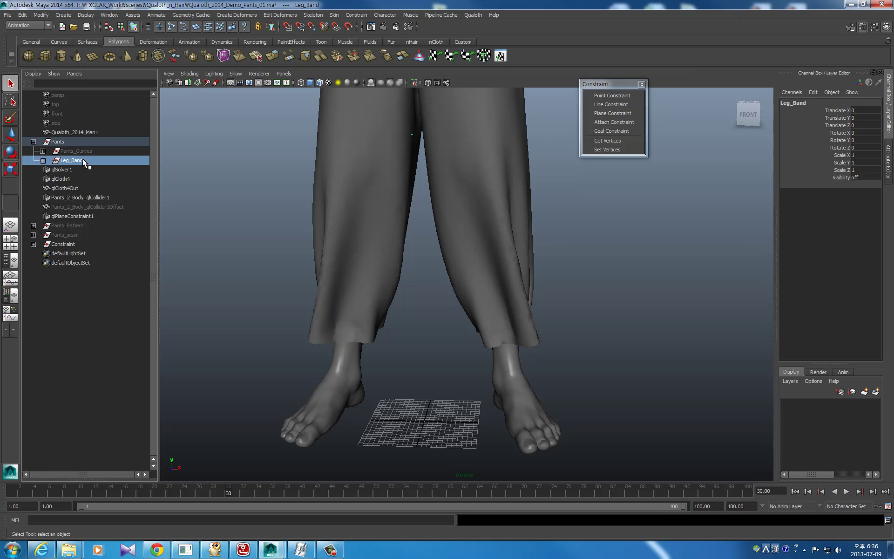
{"action": "key", "text": "shift+h"}
{"action": "left_click_drag", "start_coordinate": [434, 242], "coordinate": [436, 242], "text": "alt"}
{"action": "left_click", "coordinate": [440, 255]}
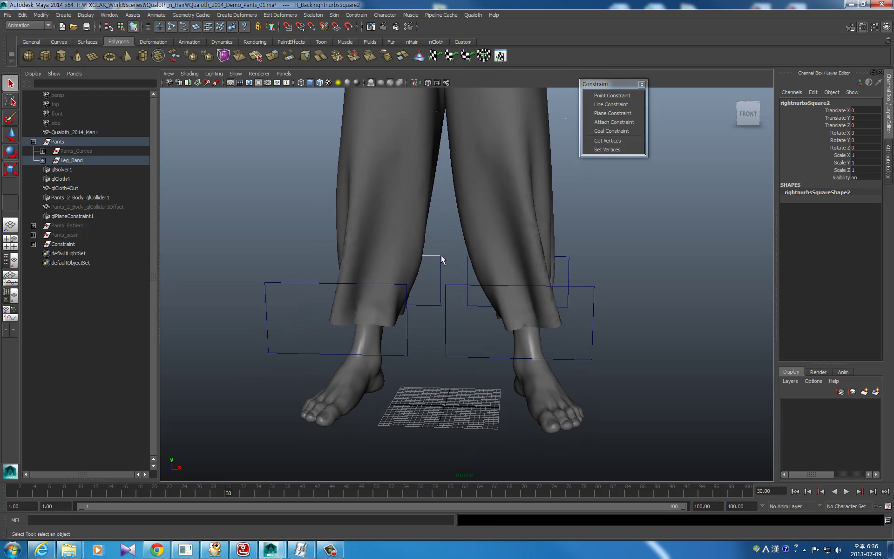
{"action": "left_click", "coordinate": [474, 15]}
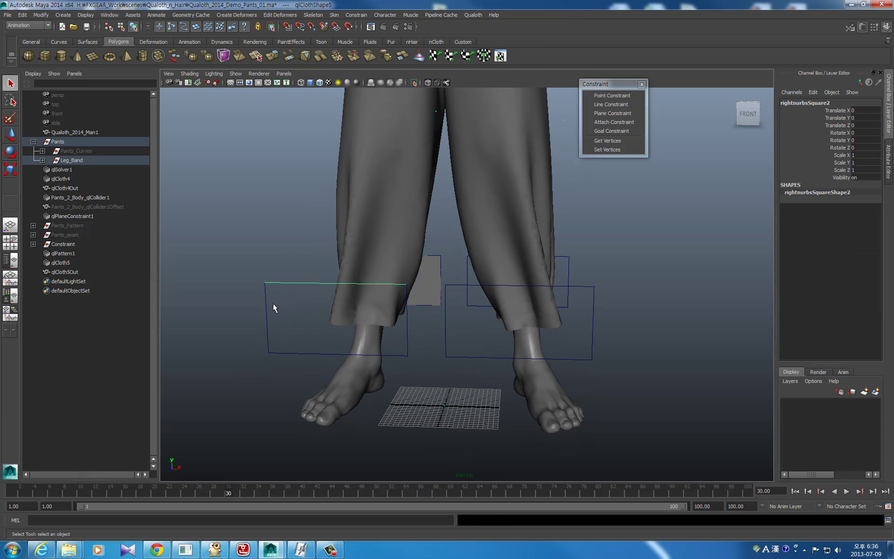
{"action": "left_click_drag", "start_coordinate": [284, 295], "coordinate": [355, 243], "text": "alt"}
Turn the remaining ankle band outlines into cloth panels and check them from several angles.
{"action": "left_click", "coordinate": [504, 263]}
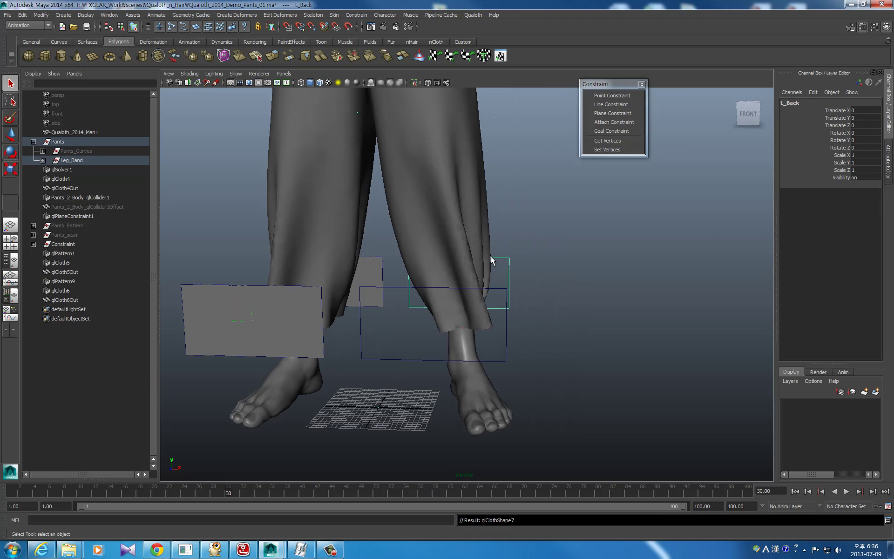
{"action": "key", "text": "g"}
{"action": "left_click", "coordinate": [365, 376]}
{"action": "key", "text": "g"}
{"action": "left_click_drag", "start_coordinate": [452, 189], "coordinate": [348, 238], "text": "alt"}
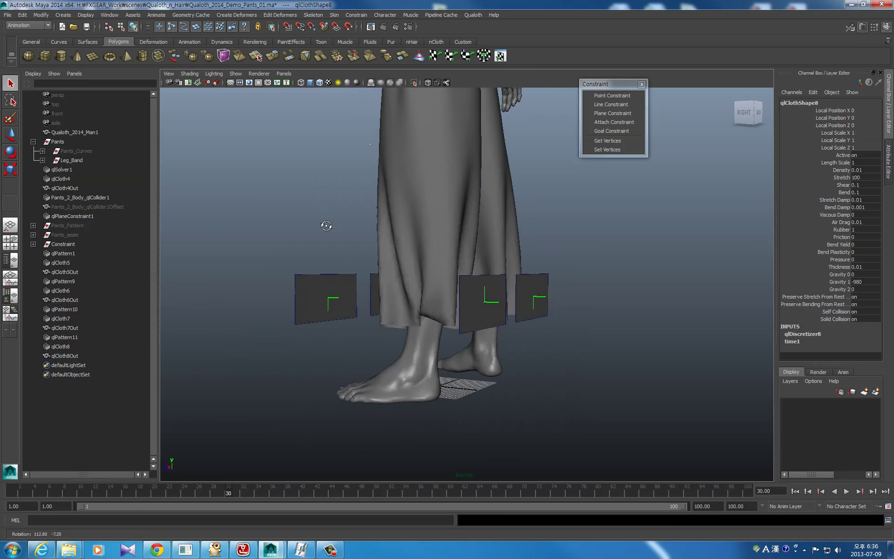
{"action": "left_click_drag", "start_coordinate": [498, 263], "coordinate": [514, 312]}
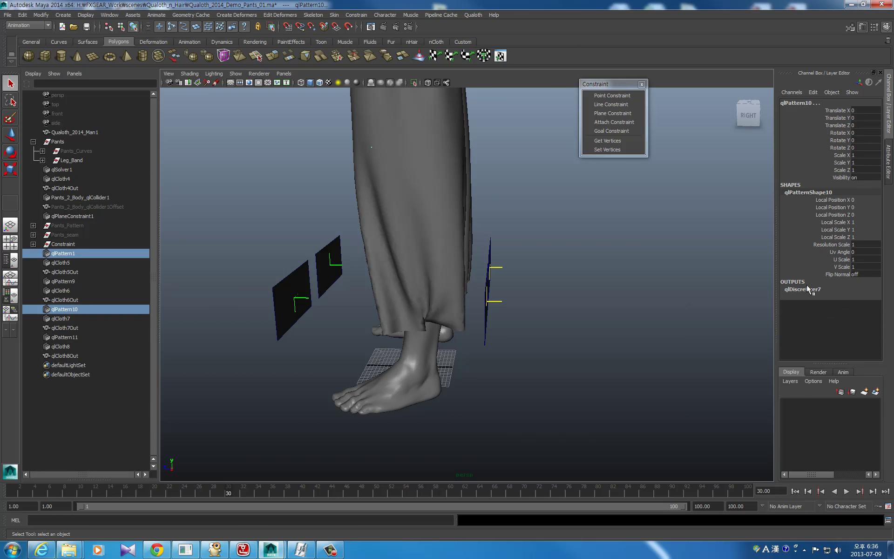
{"action": "left_click", "coordinate": [545, 261]}
{"action": "left_click_drag", "start_coordinate": [544, 261], "coordinate": [415, 265], "text": "alt"}
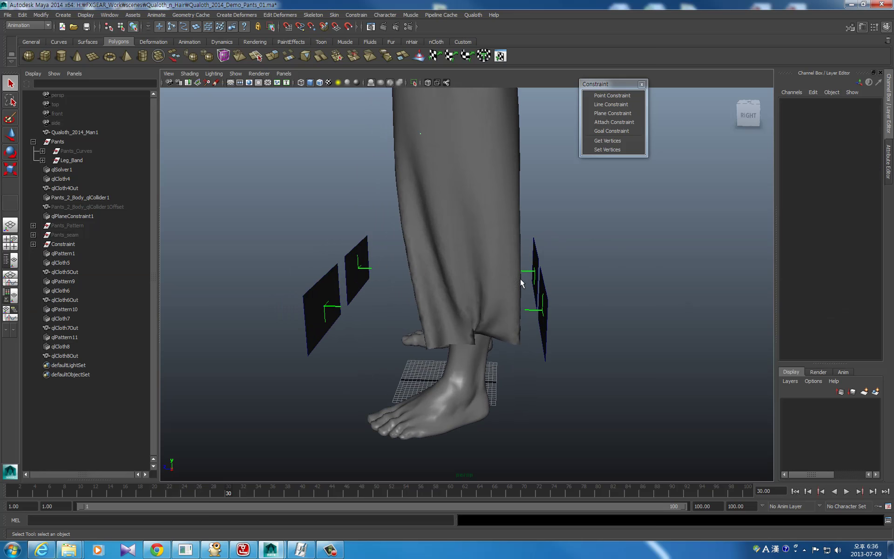
{"action": "mouse_move", "coordinate": [481, 254]}
{"action": "left_mouse_down", "text": "alt"}
{"action": "mouse_move", "coordinate": [483, 229]}
{"action": "mouse_move", "coordinate": [459, 216]}
{"action": "mouse_move", "coordinate": [392, 270]}
{"action": "left_mouse_up", "text": "alt"}
Sew the first two pairs of band edge curves together with Qualoth seams.
{"action": "left_click", "coordinate": [392, 270]}
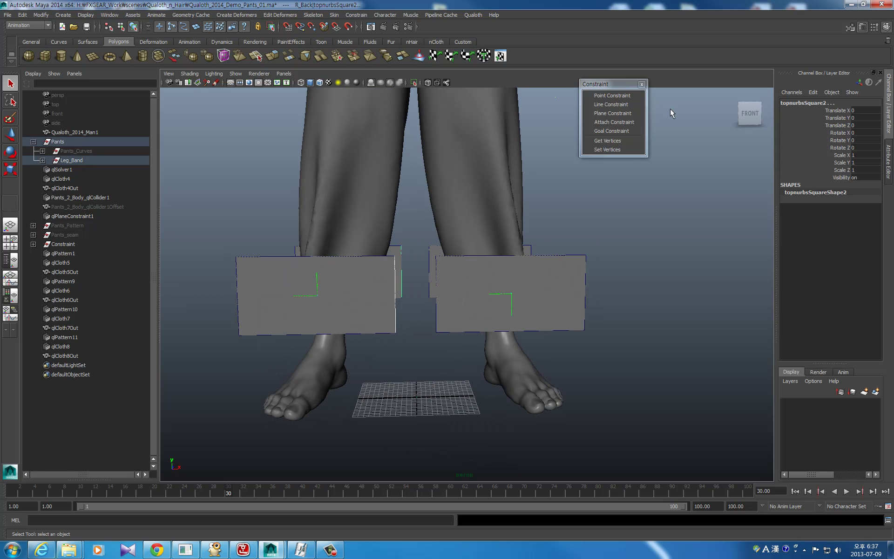
{"action": "left_click", "coordinate": [471, 15]}
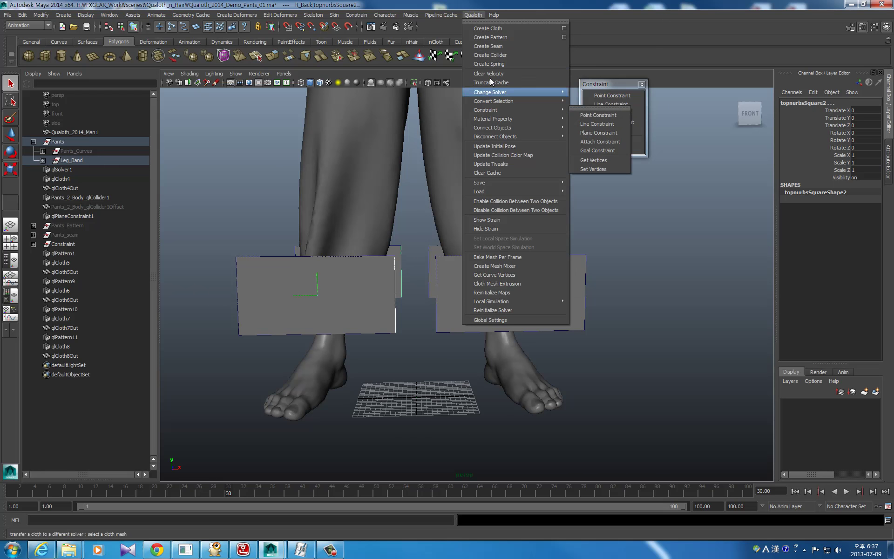
{"action": "left_click", "coordinate": [493, 47]}
{"action": "mouse_move", "coordinate": [412, 225]}
{"action": "left_mouse_down", "text": "alt"}
{"action": "mouse_move", "coordinate": [457, 203]}
{"action": "mouse_move", "coordinate": [429, 215]}
{"action": "left_mouse_up", "text": "alt"}
{"action": "left_click", "coordinate": [291, 275]}
{"action": "key", "text": "g"}
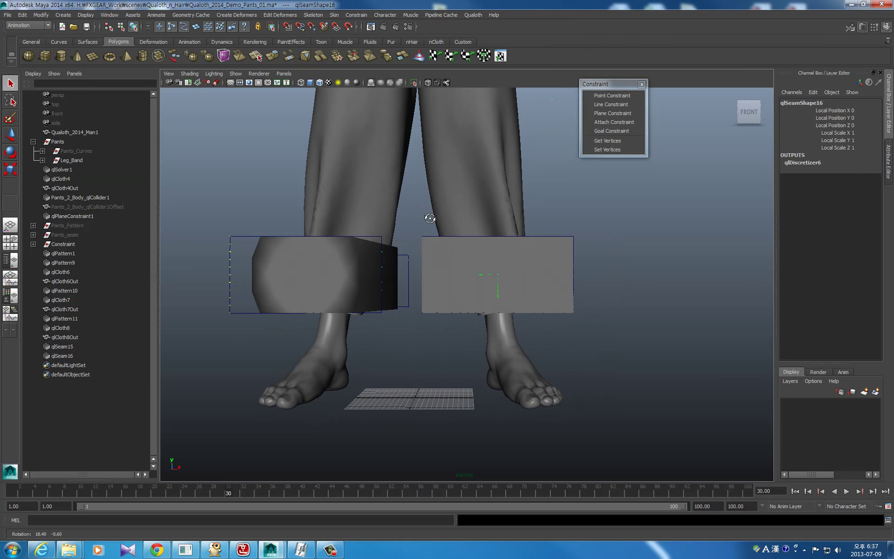
Seam the remaining right-leg band edges, closing the cuffs (qlSeam15–qlSeam18).
{"action": "left_click", "coordinate": [437, 259]}
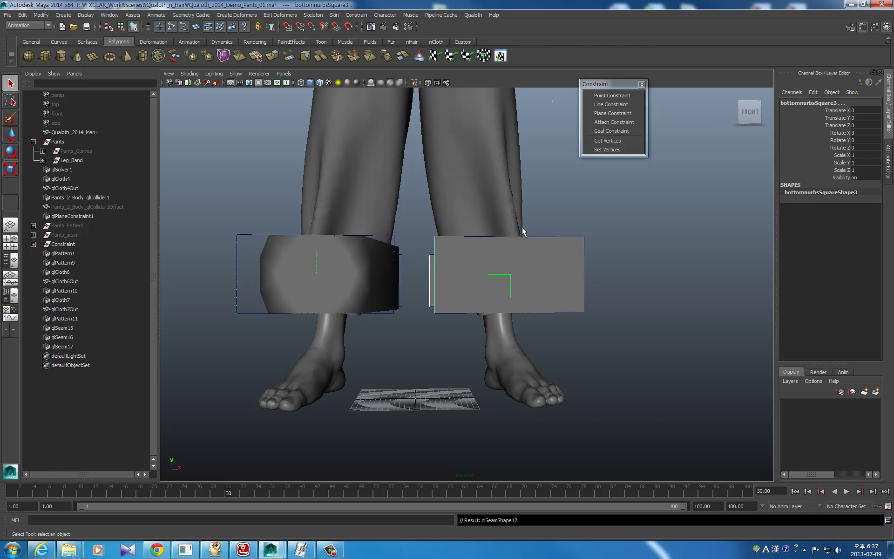
{"action": "key", "text": "g"}
{"action": "mouse_move", "coordinate": [522, 227]}
{"action": "left_mouse_down", "text": "alt"}
{"action": "mouse_move", "coordinate": [505, 229]}
{"action": "mouse_move", "coordinate": [534, 262]}
{"action": "left_mouse_up", "text": "alt"}
{"action": "left_click", "coordinate": [569, 277]}
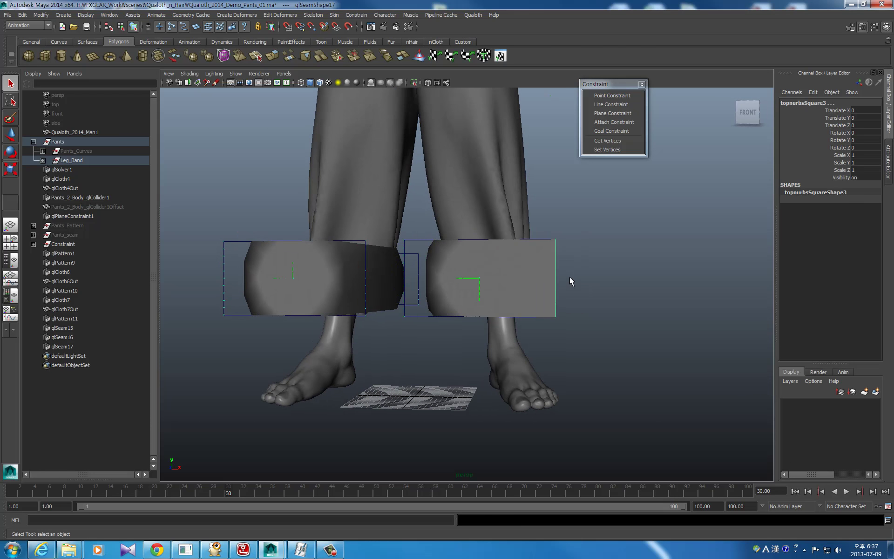
{"action": "key", "text": "g"}
{"action": "mouse_move", "coordinate": [571, 219]}
{"action": "left_mouse_down", "text": "alt"}
{"action": "mouse_move", "coordinate": [522, 230]}
{"action": "mouse_move", "coordinate": [535, 251]}
{"action": "left_mouse_up", "text": "alt"}
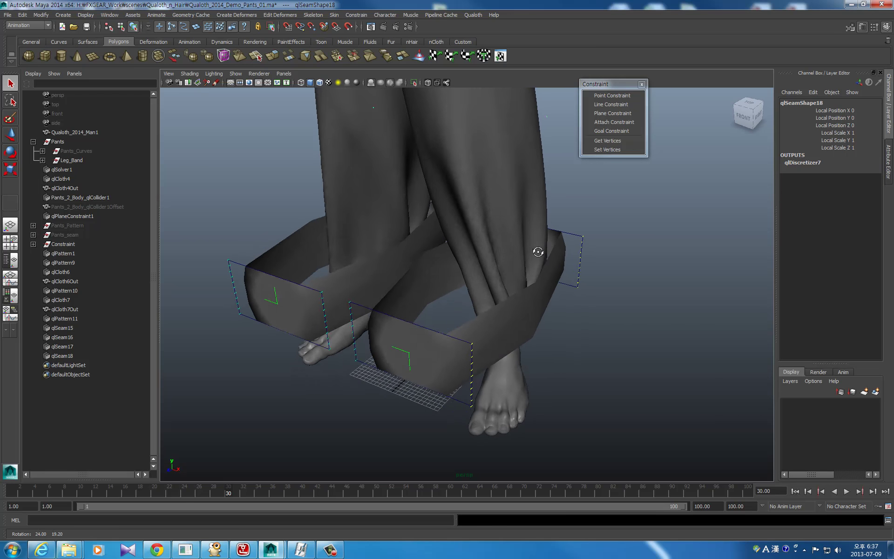
Set the qlPattern1 band pattern's mesh Resolution to 80.
{"action": "left_click", "coordinate": [65, 254]}
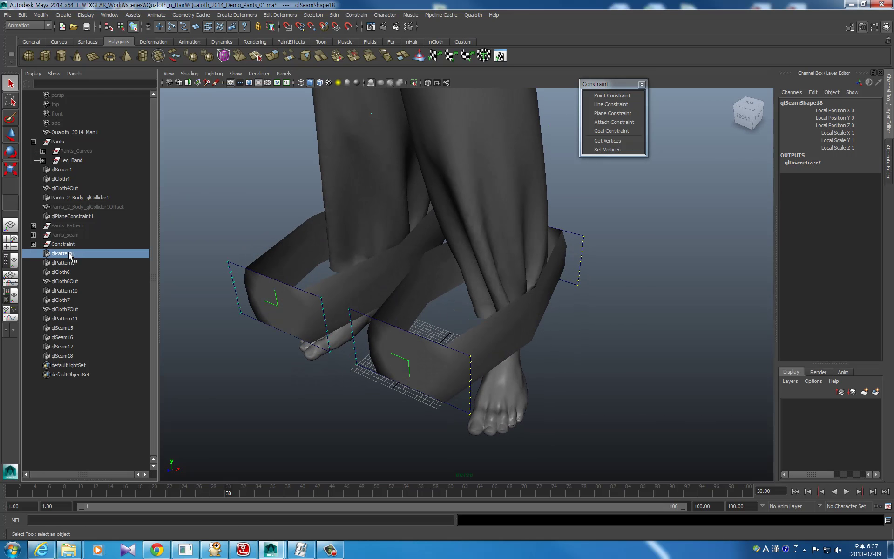
{"action": "key", "text": "ctrl+a"}
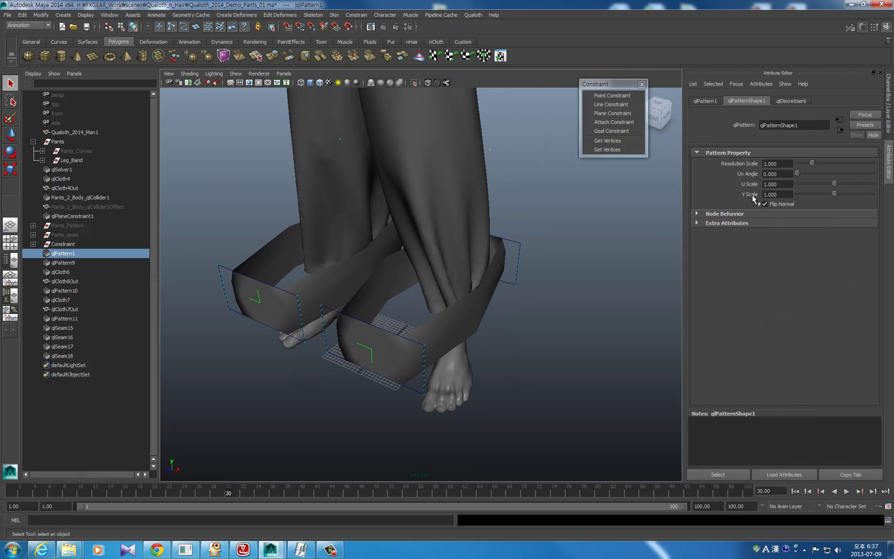
{"action": "left_click", "coordinate": [792, 101]}
{"action": "left_click", "coordinate": [777, 163]}
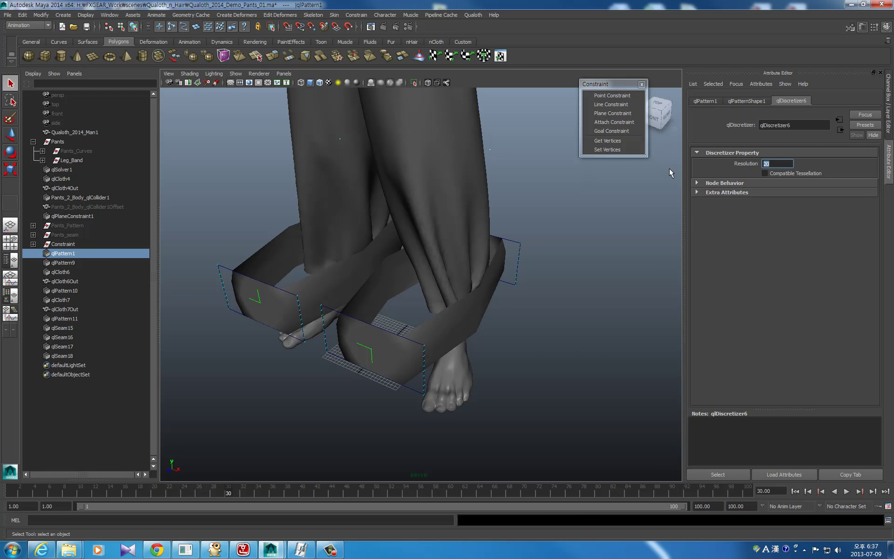
{"action": "type", "text": "80"}
{"action": "mouse_move", "coordinate": [401, 259]}
{"action": "left_mouse_down", "text": "alt"}
{"action": "mouse_move", "coordinate": [471, 232]}
{"action": "mouse_move", "coordinate": [525, 234]}
{"action": "left_mouse_up", "text": "alt"}
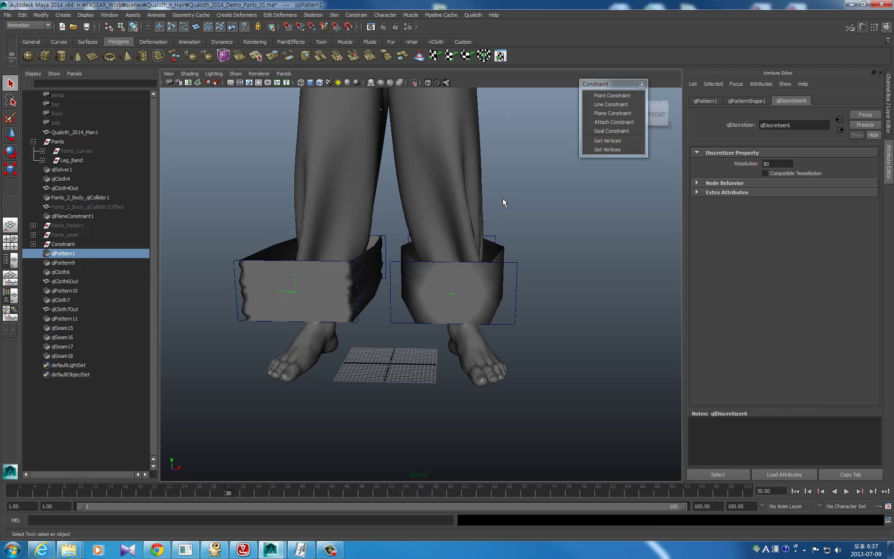
Select and frame qlCloth6 and qlCloth7, showing their Channel Box attributes.
{"action": "left_click", "coordinate": [67, 273]}
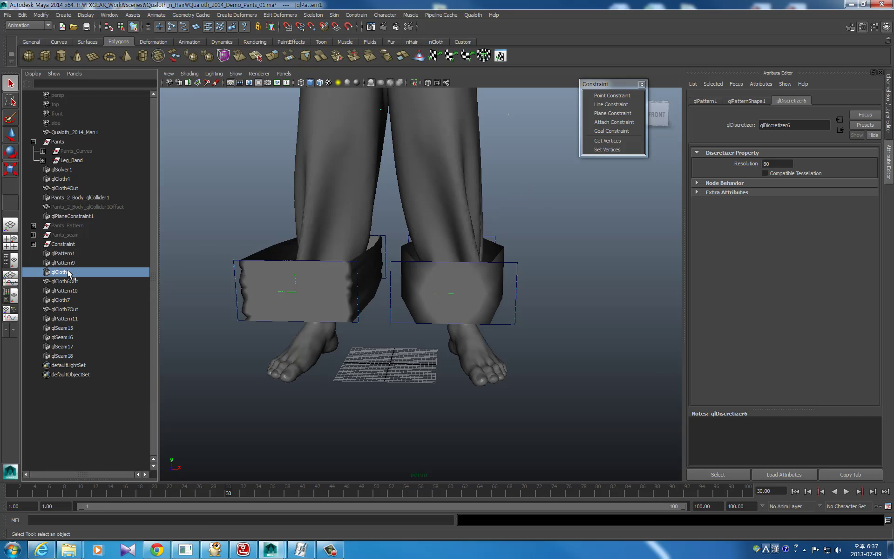
{"action": "left_click", "coordinate": [63, 300], "text": "ctrl"}
{"action": "key", "text": "f"}
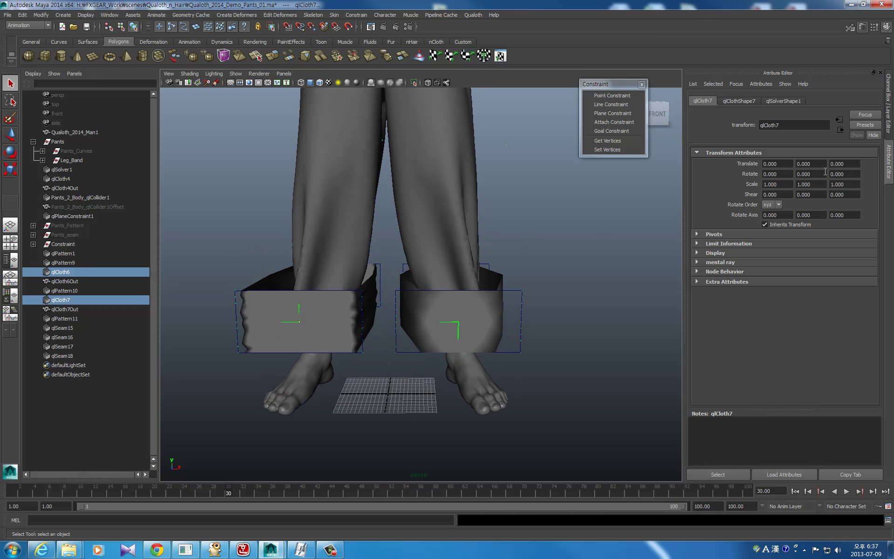
{"action": "left_click", "coordinate": [889, 132]}
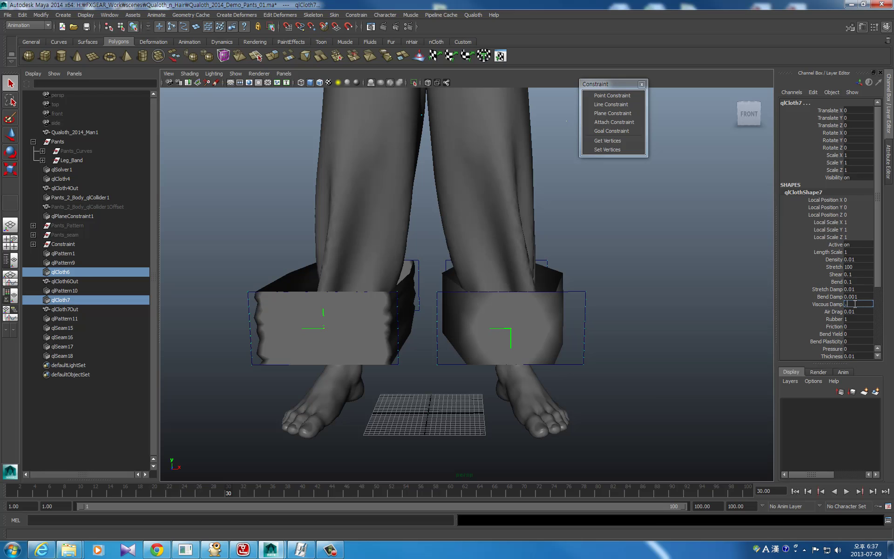
Key the ankle bands' Viscous Damp at 0.1, then key it at 0.
{"action": "key", "text": "Return"}
{"action": "right_click", "coordinate": [804, 302]}
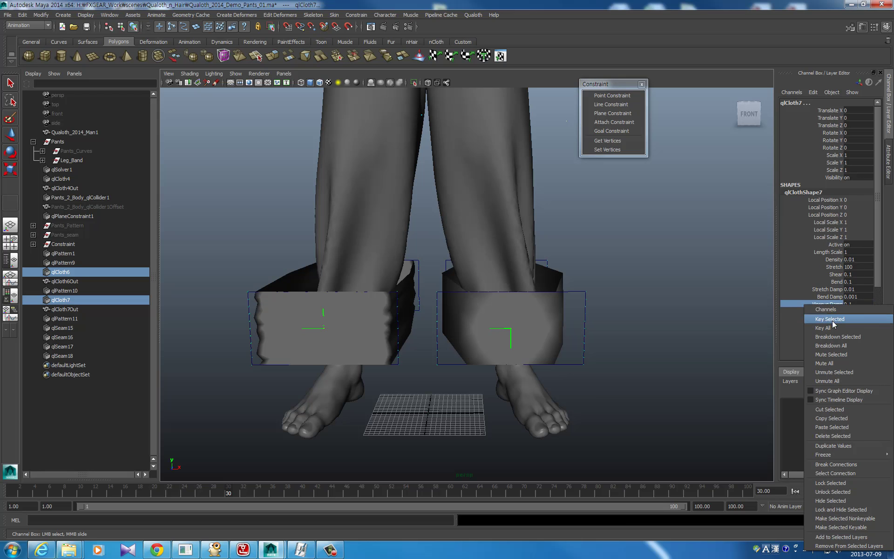
{"action": "left_click", "coordinate": [832, 317]}
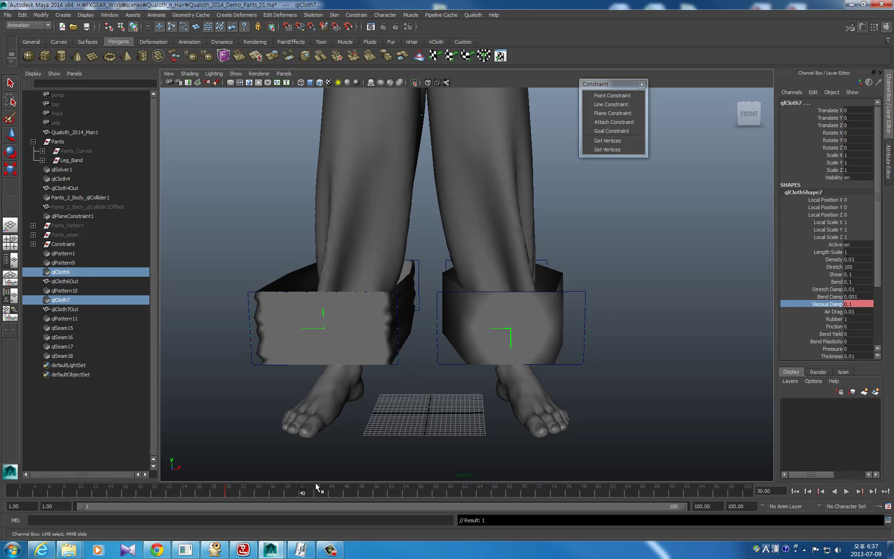
{"action": "double_click", "coordinate": [856, 304]}
{"action": "type", "text": "0"}
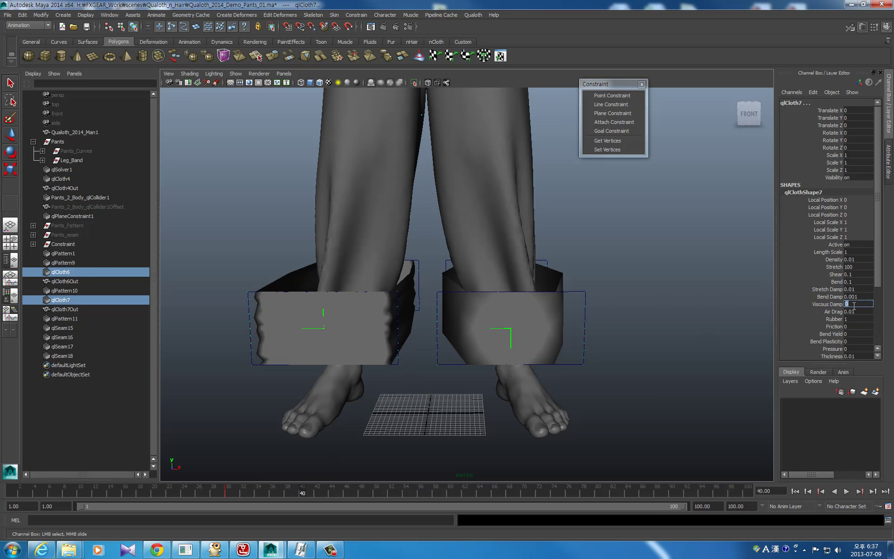
{"action": "key", "text": "Return"}
{"action": "right_click", "coordinate": [835, 305]}
{"action": "left_click", "coordinate": [833, 318]}
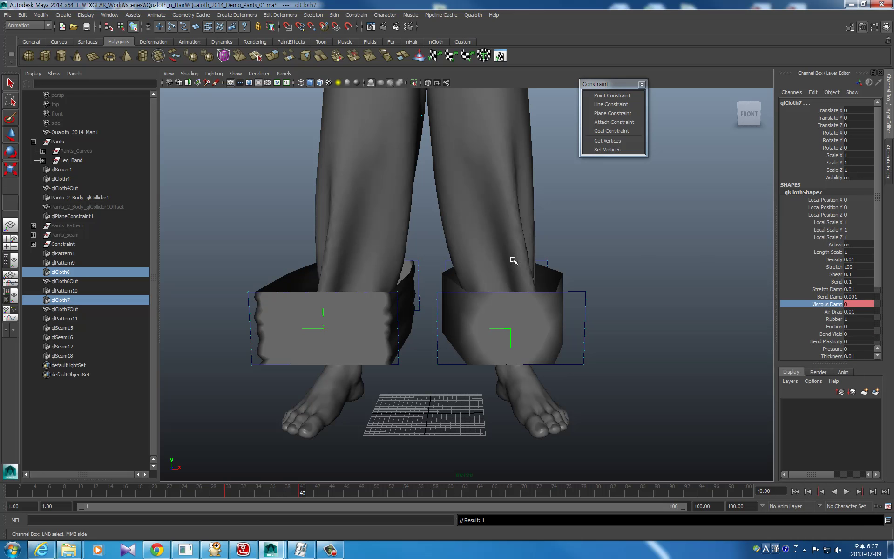
Return to frame 30 and expand the Constraint group in the Outliner.
{"action": "left_click", "coordinate": [820, 491]}
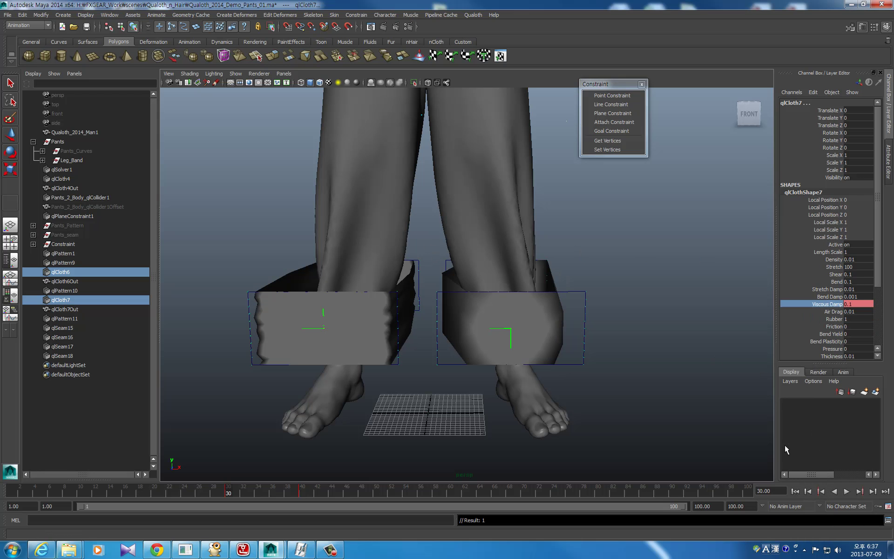
{"action": "middle_click_drag", "start_coordinate": [560, 263], "coordinate": [523, 269], "text": "alt"}
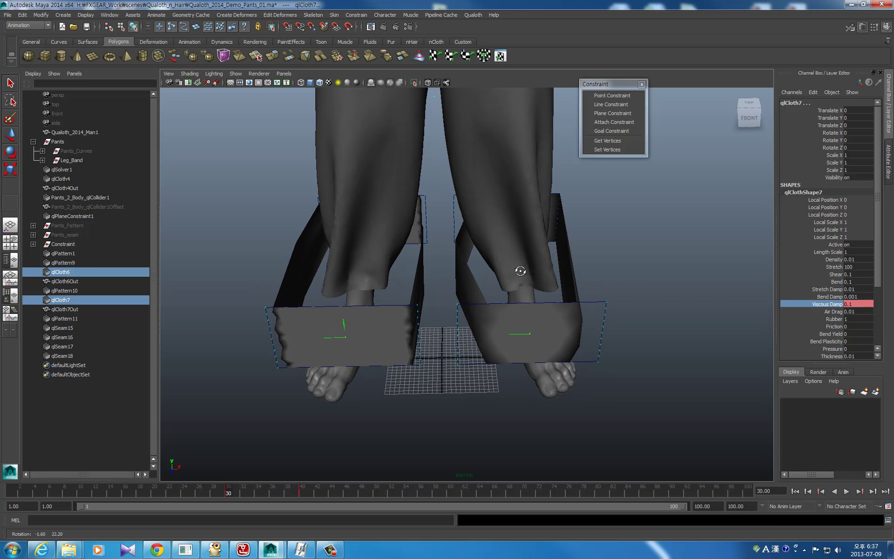
{"action": "left_click_drag", "start_coordinate": [523, 269], "coordinate": [513, 263], "text": "alt"}
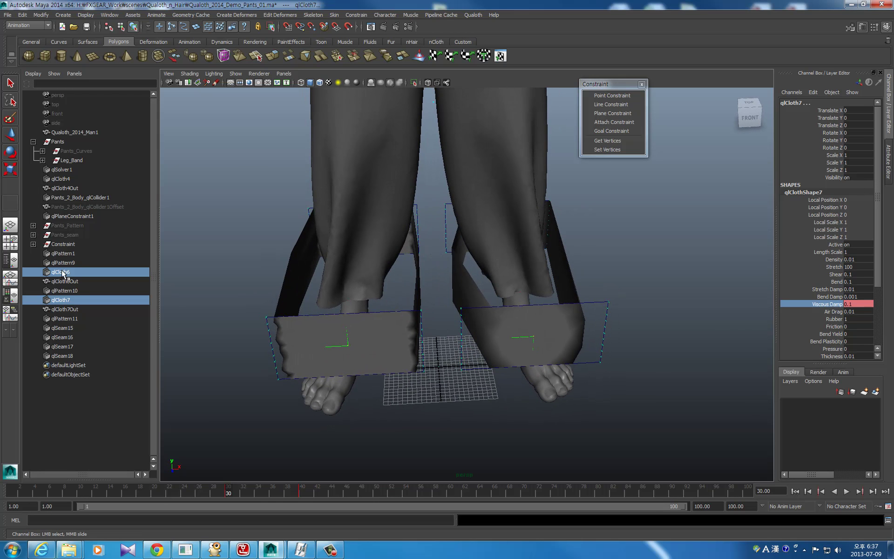
{"action": "left_click", "coordinate": [33, 244]}
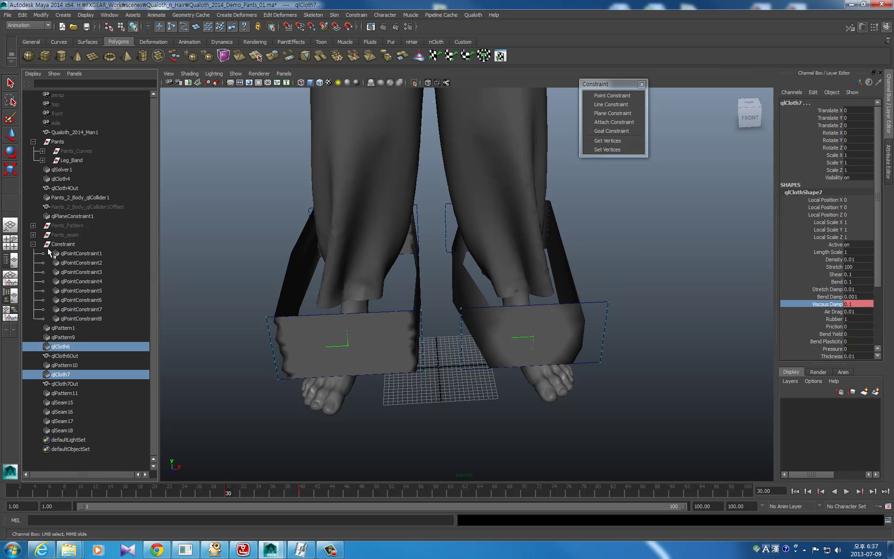
Key Active on all eight point constraints at frame 35.
{"action": "left_click", "coordinate": [87, 253]}
{"action": "left_click", "coordinate": [83, 318], "text": "shift"}
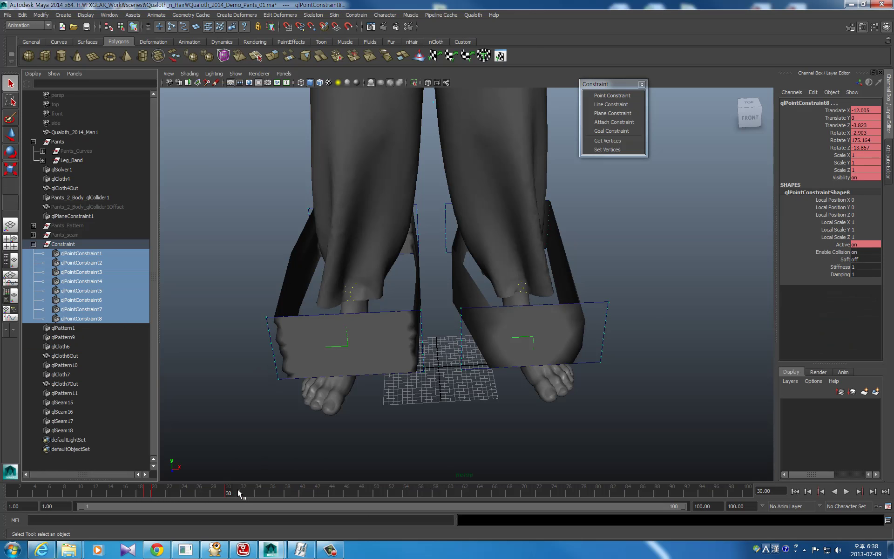
{"action": "left_click", "coordinate": [266, 490]}
{"action": "left_click", "coordinate": [841, 246]}
{"action": "right_click", "coordinate": [841, 245]}
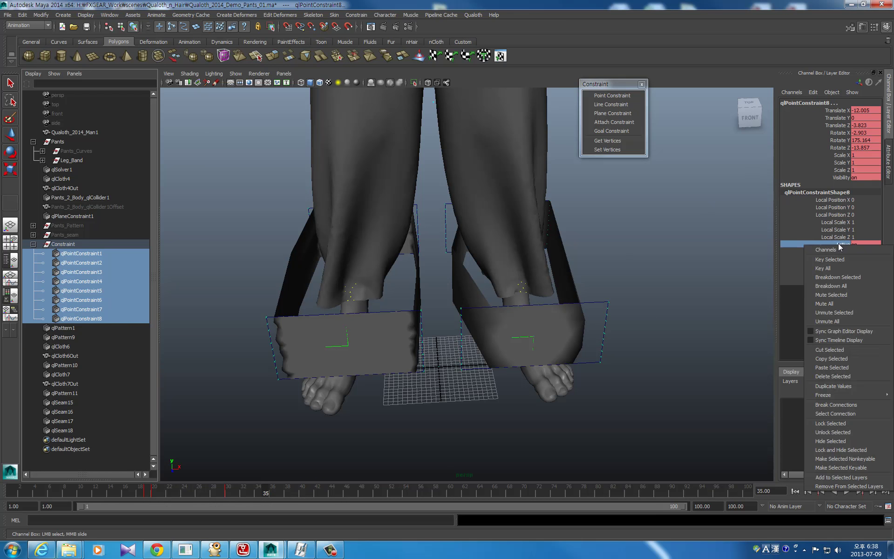
{"action": "left_click", "coordinate": [832, 258]}
At frame 36, set the constraints' Active to 0 and key it.
{"action": "left_click", "coordinate": [869, 491]}
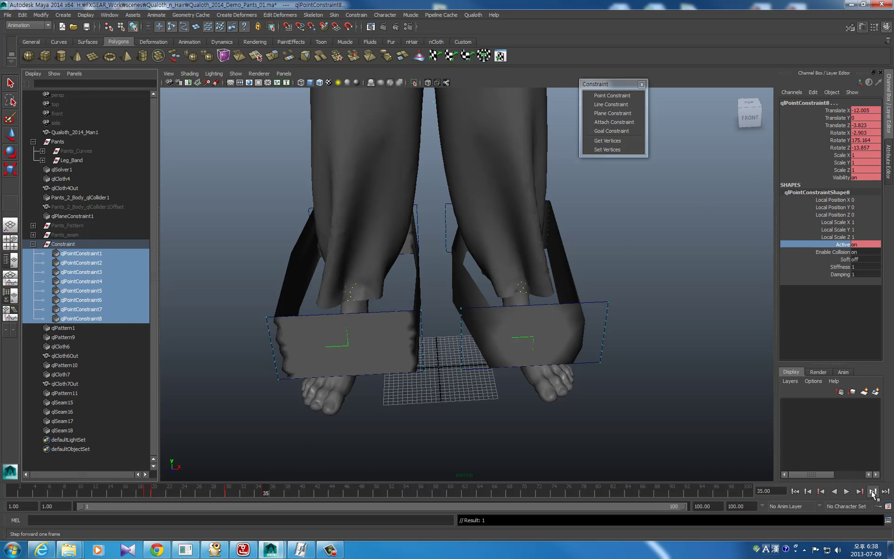
{"action": "double_click", "coordinate": [858, 245]}
{"action": "type", "text": "0"}
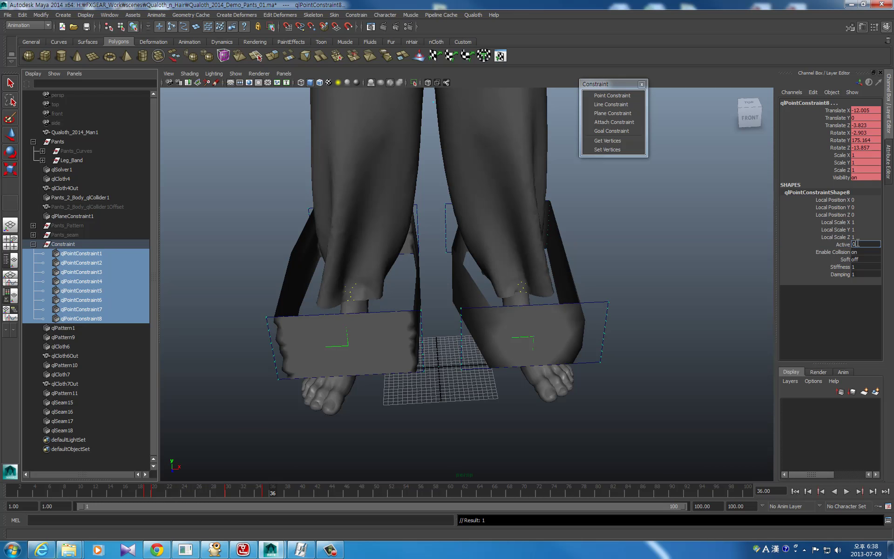
{"action": "key", "text": "Return"}
{"action": "right_click", "coordinate": [838, 244]}
{"action": "left_click", "coordinate": [837, 258]}
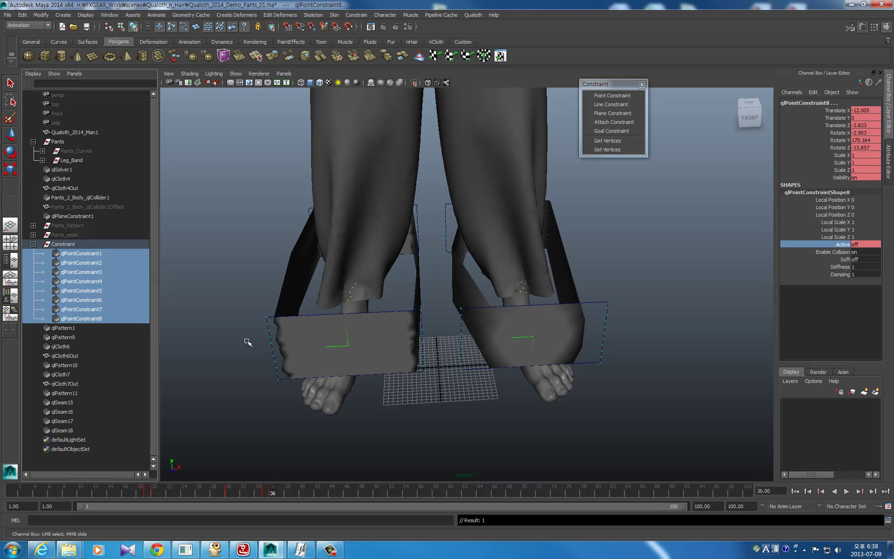
{"action": "left_click", "coordinate": [311, 326]}
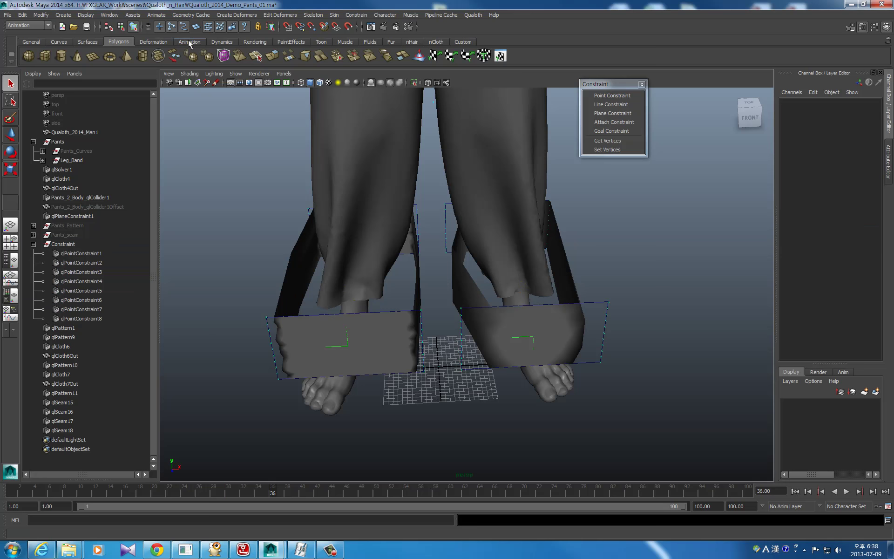
Select qlCloth6Out and switch to the orthographic front view.
{"action": "left_click", "coordinate": [297, 350]}
{"action": "left_click_drag", "start_coordinate": [393, 291], "coordinate": [374, 283], "text": "alt"}
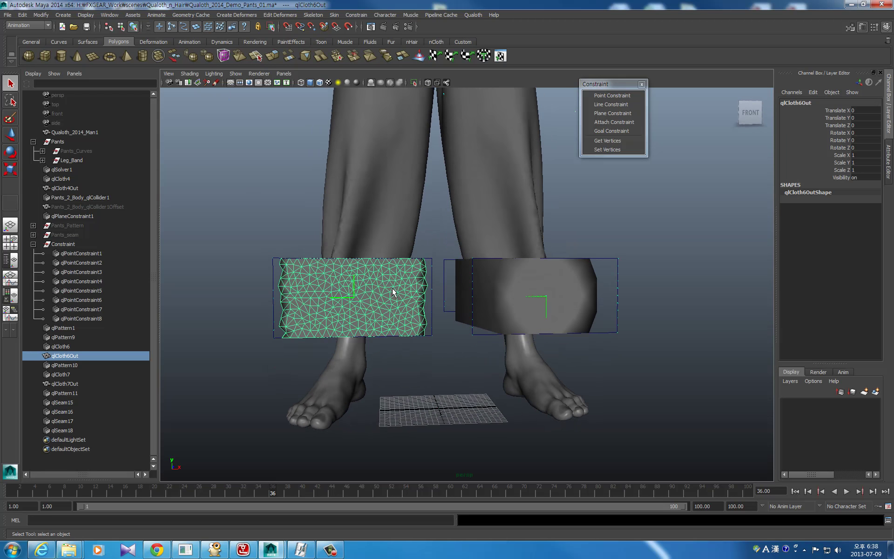
{"action": "right_click_drag", "start_coordinate": [362, 285], "coordinate": [379, 258]}
{"action": "key", "text": "space"}
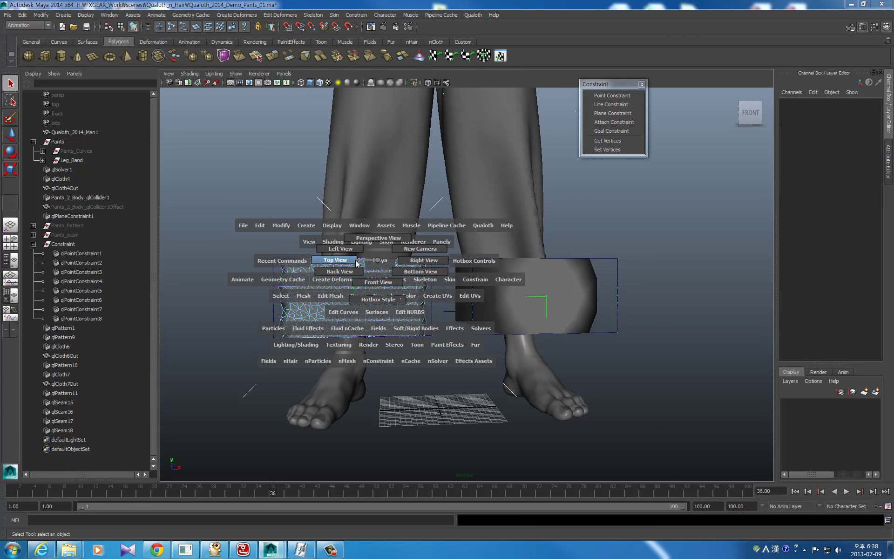
{"action": "left_click_drag", "start_coordinate": [376, 263], "coordinate": [378, 282]}
{"action": "scroll", "coordinate": [400, 250], "scroll_direction": "up", "scroll_amount": 2}
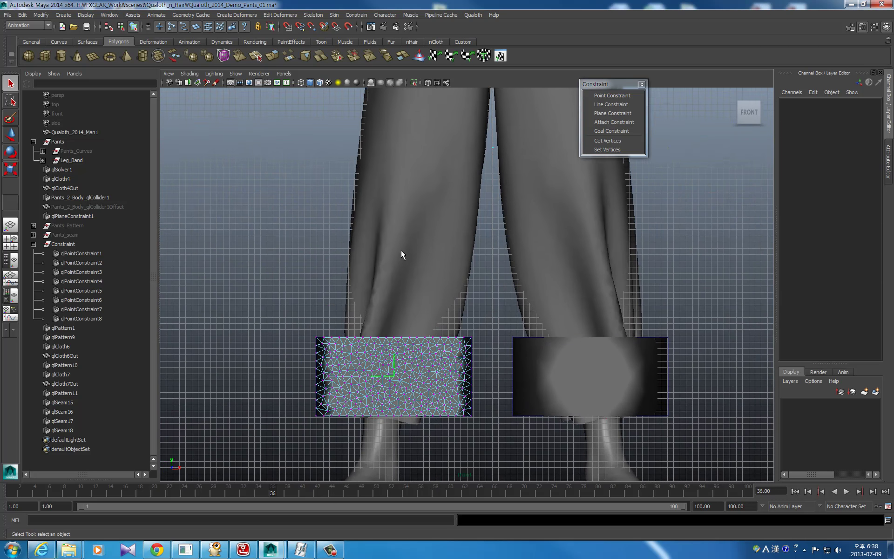
Plane-constrain the left band's top-row vertices and set the Plane Normal Y to 1.
{"action": "left_click_drag", "start_coordinate": [266, 264], "coordinate": [493, 309]}
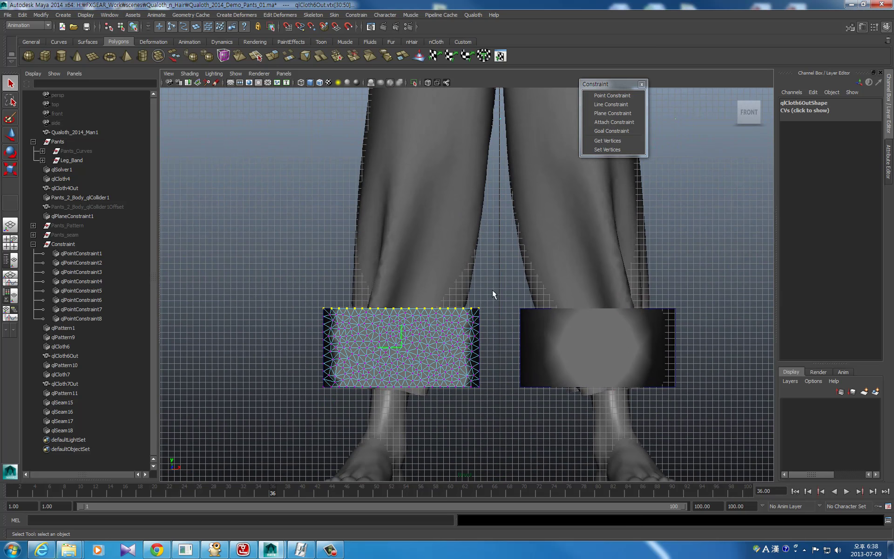
{"action": "left_click", "coordinate": [612, 114]}
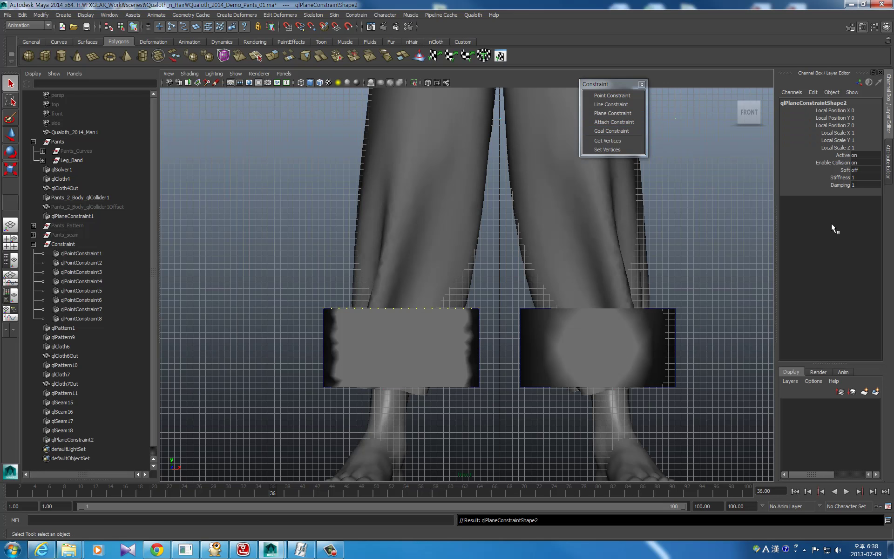
{"action": "key", "text": "ctrl+a"}
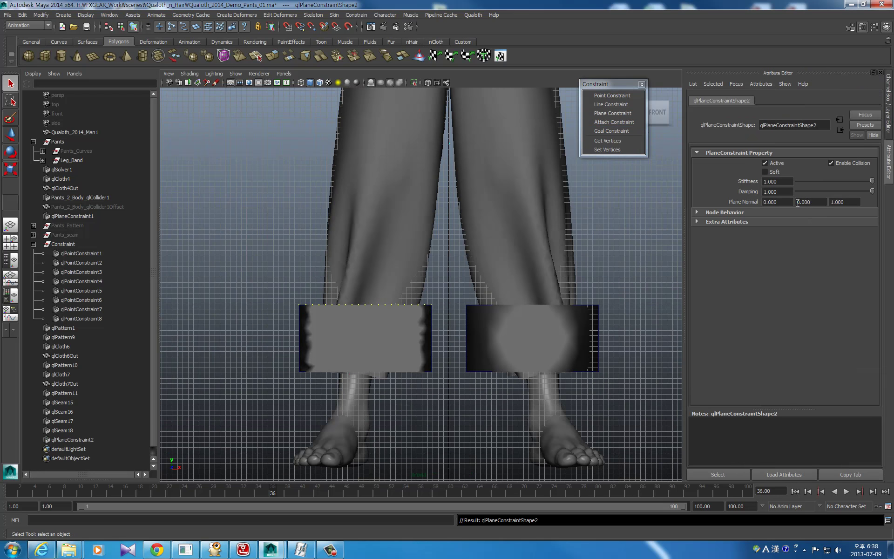
{"action": "left_click", "coordinate": [810, 202]}
Finish setting the first cuff constraint's plane normal to 0, 1, 0.
{"action": "type", "text": "1"}
{"action": "key", "text": "Tab"}
{"action": "type", "text": "0.000"}
Set the right band pattern qlPattern11's mesh resolution to 80.
{"action": "left_click", "coordinate": [529, 315]}
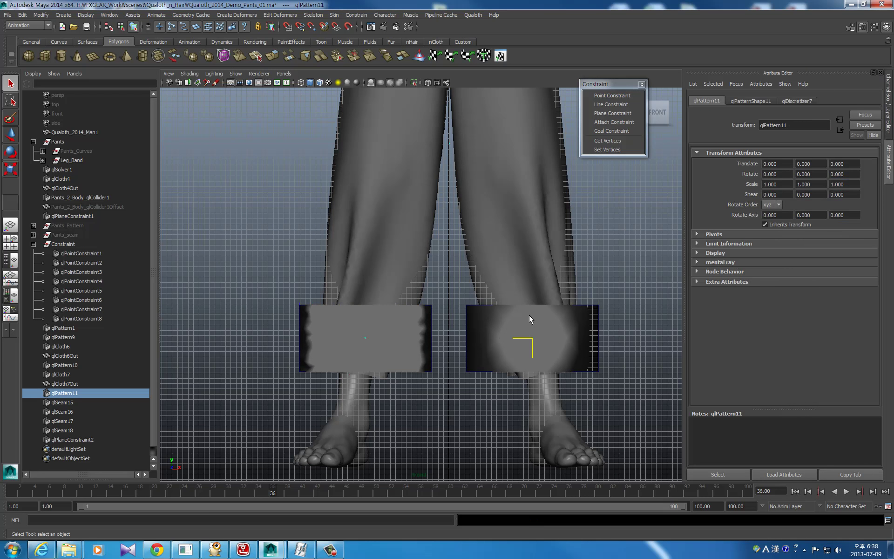
{"action": "left_click", "coordinate": [797, 100]}
{"action": "type", "text": "80"}
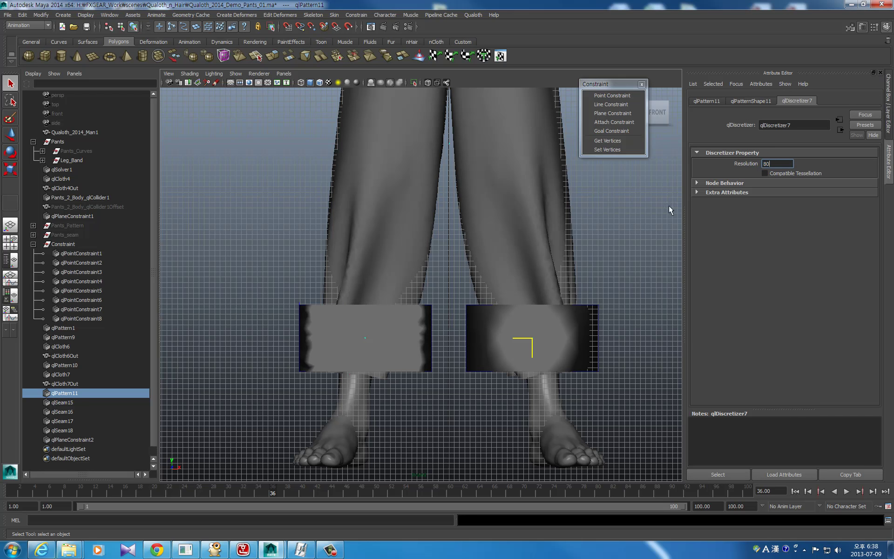
{"action": "key", "text": "Return"}
Plane-constrain the right band's top vertices with plane normal 0, 1, 0.
{"action": "left_click", "coordinate": [575, 320]}
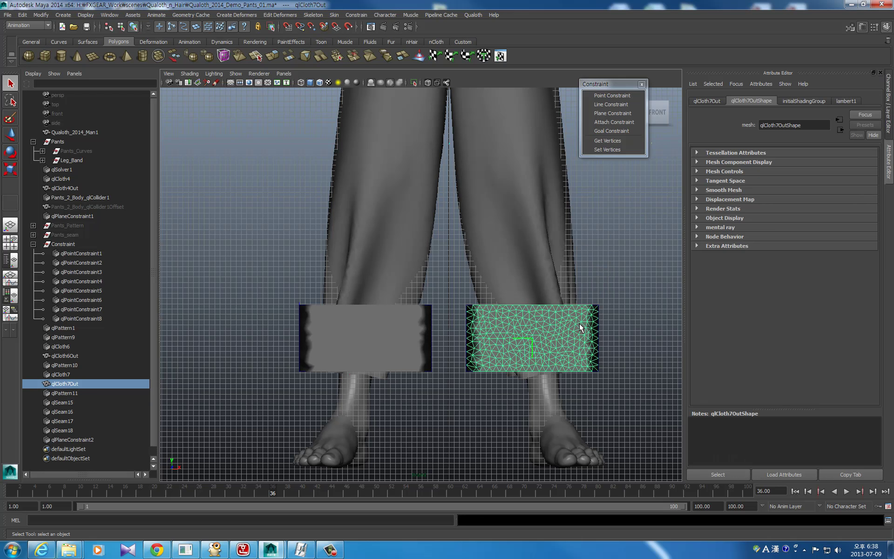
{"action": "right_click_drag", "start_coordinate": [579, 323], "coordinate": [541, 323]}
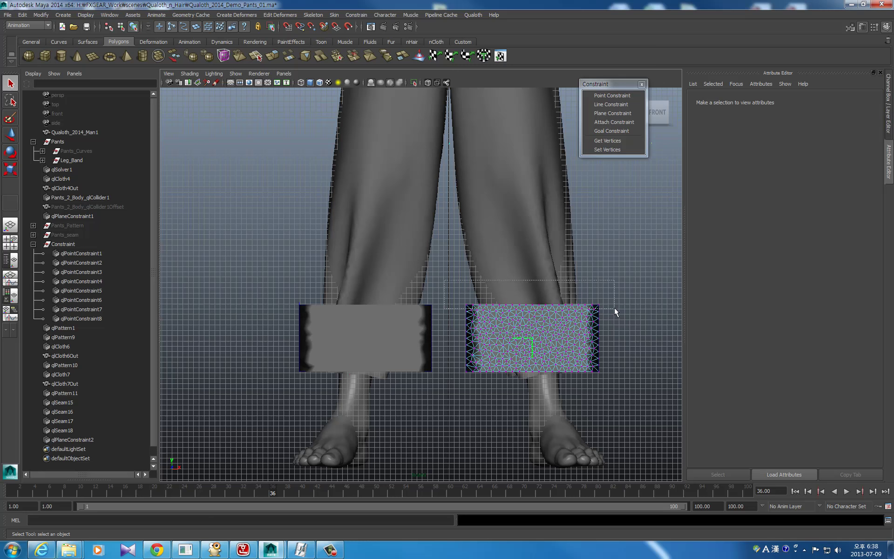
{"action": "left_click_drag", "start_coordinate": [614, 308], "coordinate": [615, 306]}
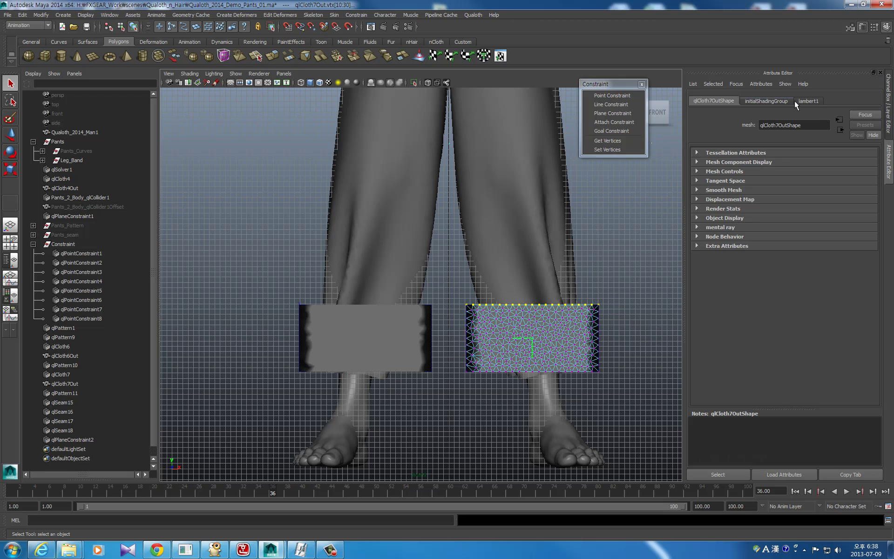
{"action": "left_click", "coordinate": [619, 115]}
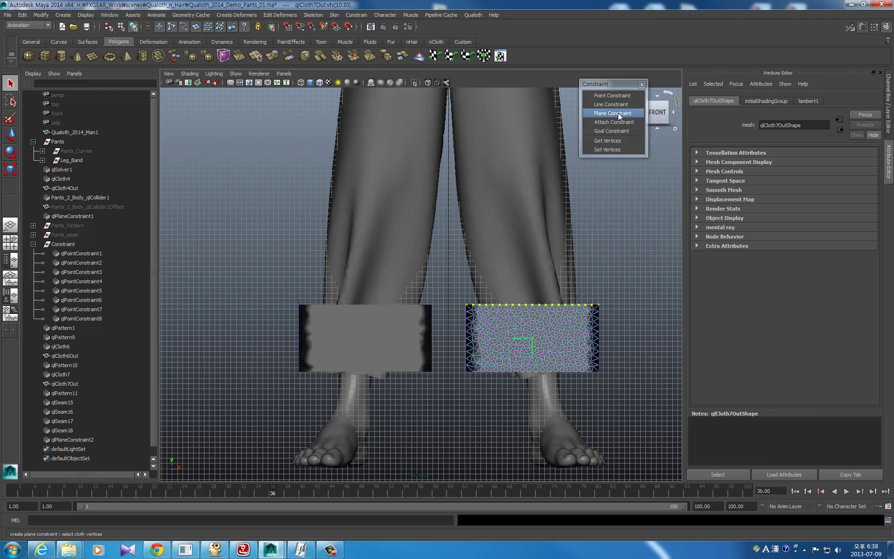
{"action": "double_click", "coordinate": [797, 203]}
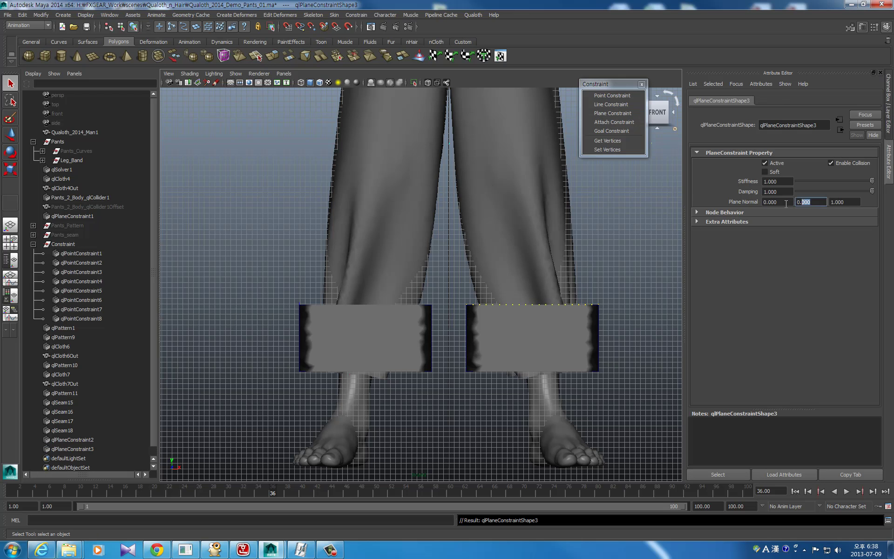
{"action": "type", "text": "1"}
{"action": "key", "text": "Tab"}
{"action": "type", "text": "0"}
{"action": "key", "text": "Return"}
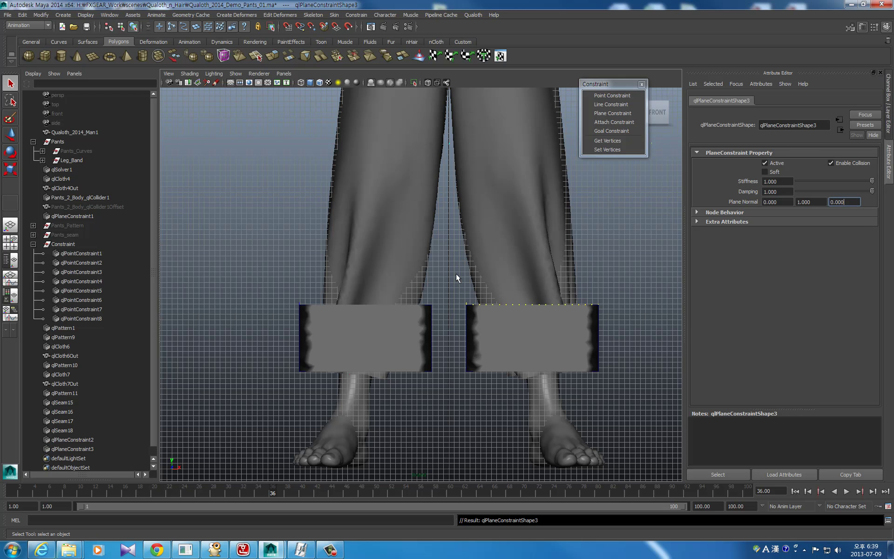
{"action": "middle_click_drag", "start_coordinate": [456, 278], "coordinate": [422, 267], "text": "alt"}
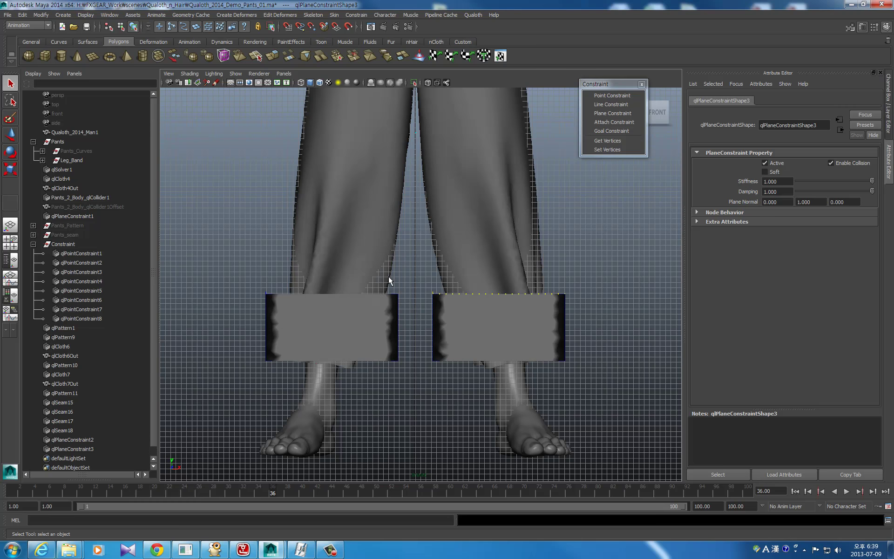
{"action": "key", "text": "space"}
Key Active on for cloths qlCloth6 and qlCloth7 at frame 30.
{"action": "mouse_move", "coordinate": [389, 275]}
{"action": "left_mouse_down"}
{"action": "mouse_move", "coordinate": [438, 245]}
{"action": "mouse_move", "coordinate": [394, 280]}
{"action": "mouse_move", "coordinate": [385, 255]}
{"action": "mouse_move", "coordinate": [369, 256]}
{"action": "mouse_move", "coordinate": [311, 281]}
{"action": "mouse_move", "coordinate": [384, 249]}
{"action": "mouse_move", "coordinate": [353, 263]}
{"action": "mouse_move", "coordinate": [347, 254]}
{"action": "left_mouse_up"}
{"action": "left_click", "coordinate": [228, 491]}
{"action": "left_click", "coordinate": [341, 244]}
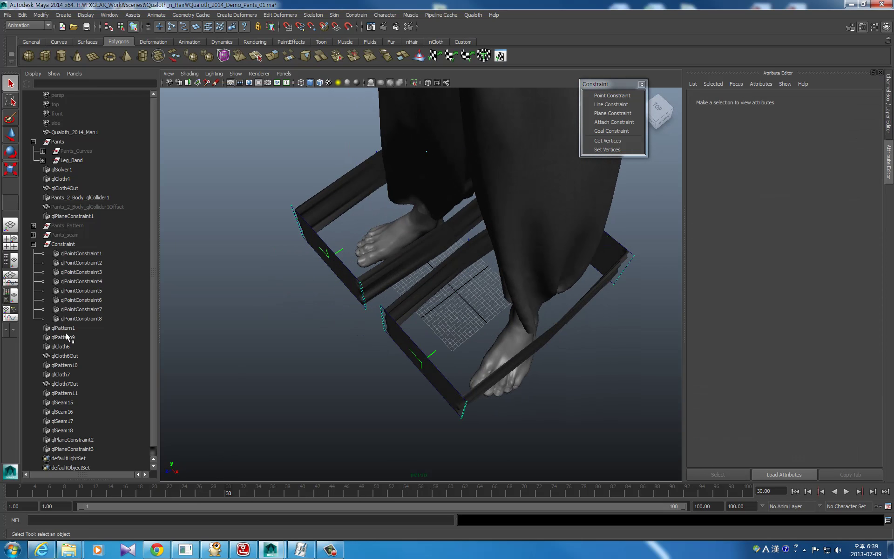
{"action": "left_click", "coordinate": [65, 346]}
{"action": "left_click", "coordinate": [70, 375], "text": "ctrl"}
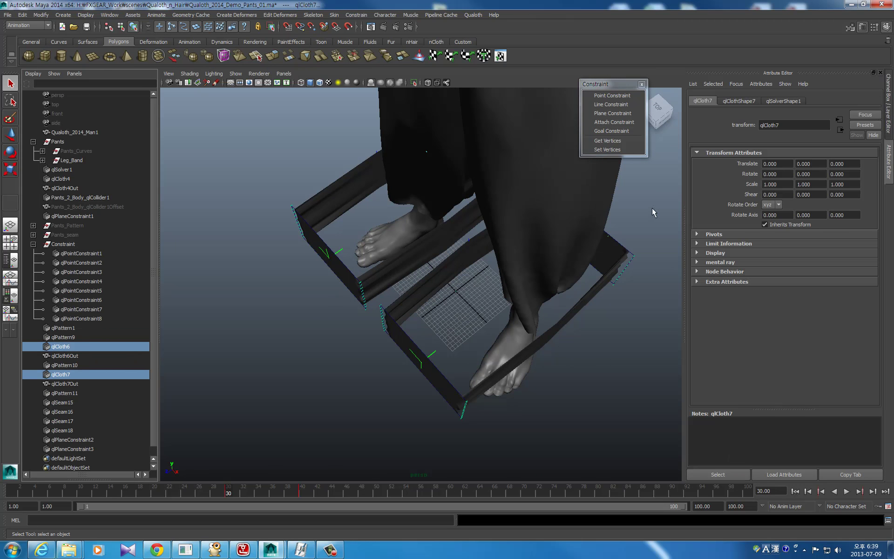
{"action": "left_click", "coordinate": [888, 107]}
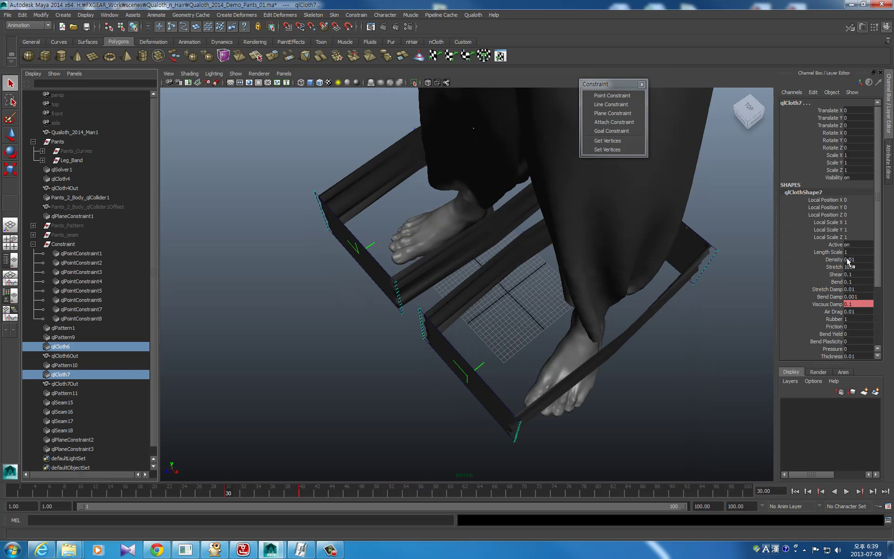
{"action": "right_click", "coordinate": [832, 241]}
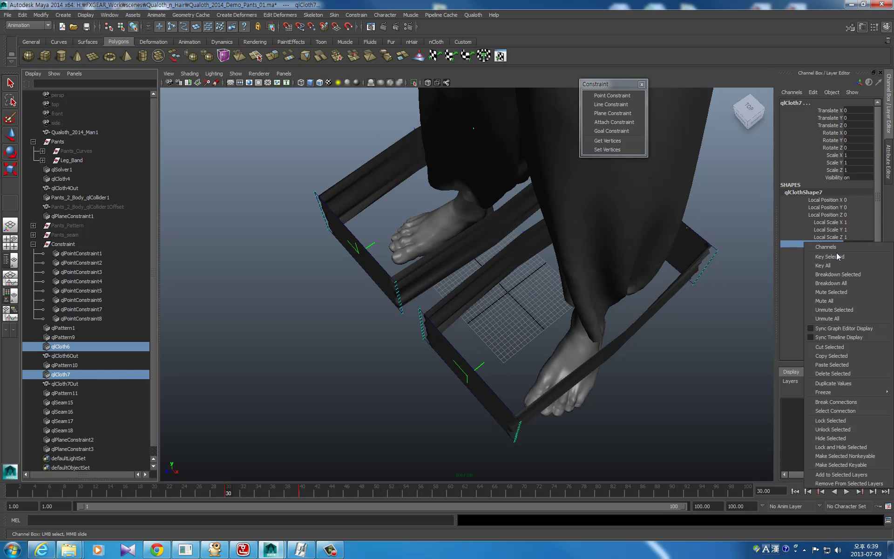
{"action": "left_click", "coordinate": [837, 258]}
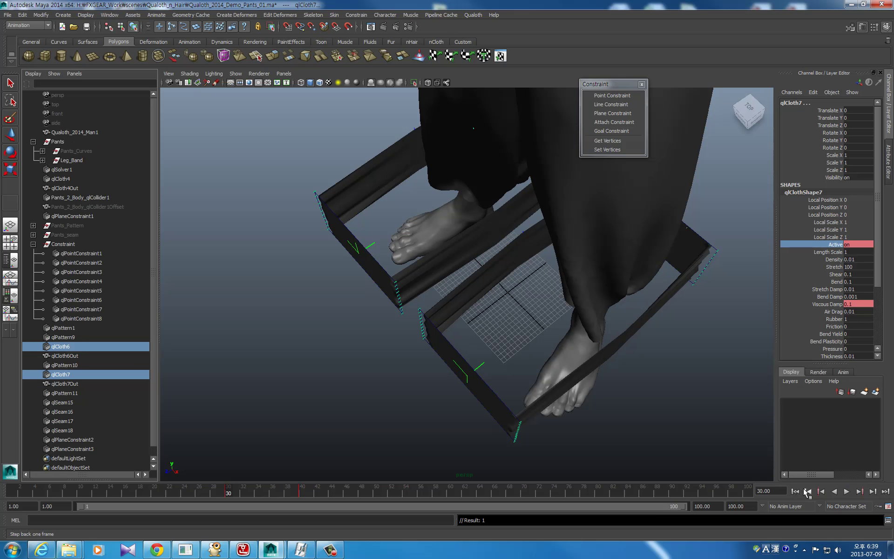
Set both cuff cloths' Active to off and key it at frame 29.
{"action": "left_click", "coordinate": [808, 491]}
{"action": "double_click", "coordinate": [849, 244]}
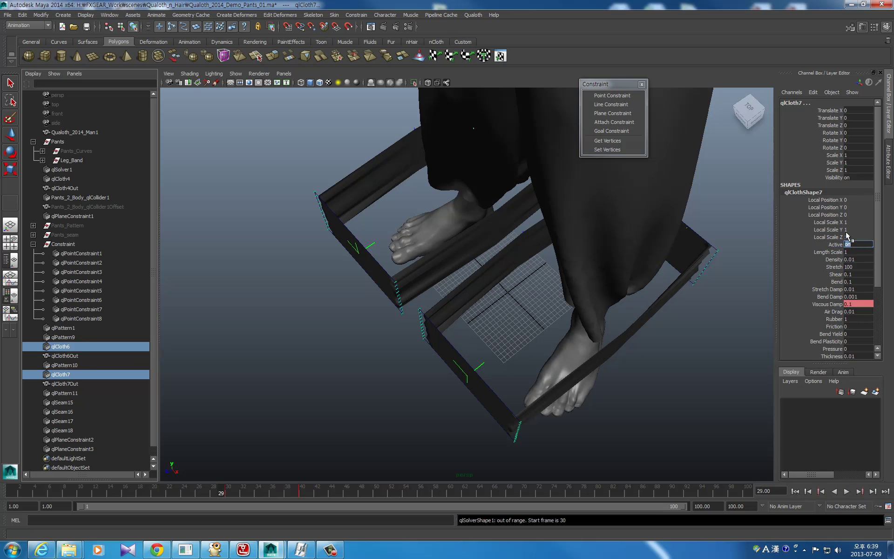
{"action": "type", "text": "ff"}
{"action": "right_click", "coordinate": [831, 249]}
{"action": "left_click", "coordinate": [834, 254]}
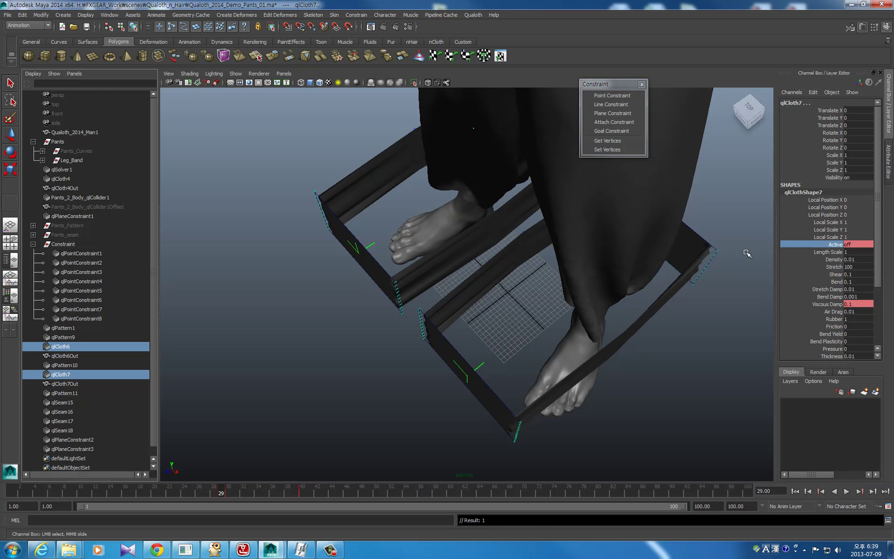
{"action": "left_click_drag", "start_coordinate": [526, 226], "coordinate": [489, 312], "text": "alt"}
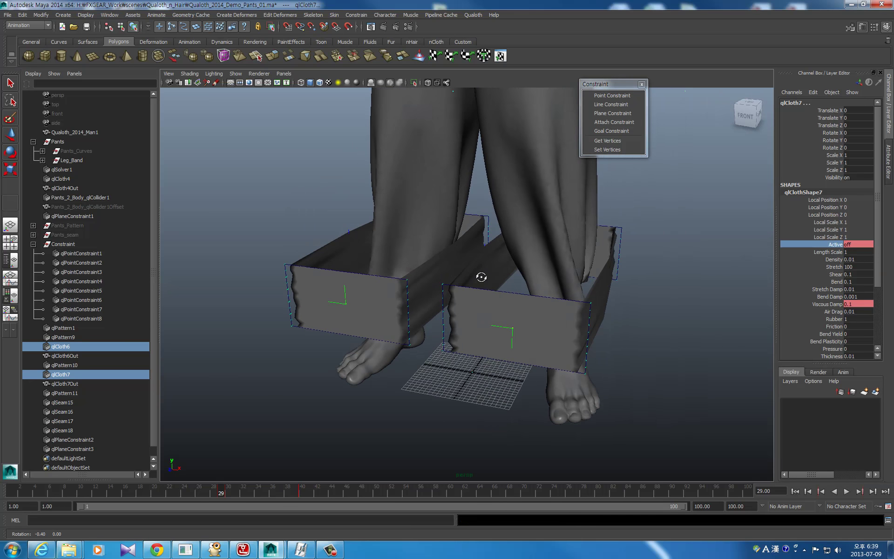
{"action": "mouse_move", "coordinate": [483, 279]}
{"action": "middle_mouse_down", "text": "alt"}
{"action": "mouse_move", "coordinate": [481, 270]}
{"action": "mouse_move", "coordinate": [459, 283]}
{"action": "middle_mouse_up", "text": "alt"}
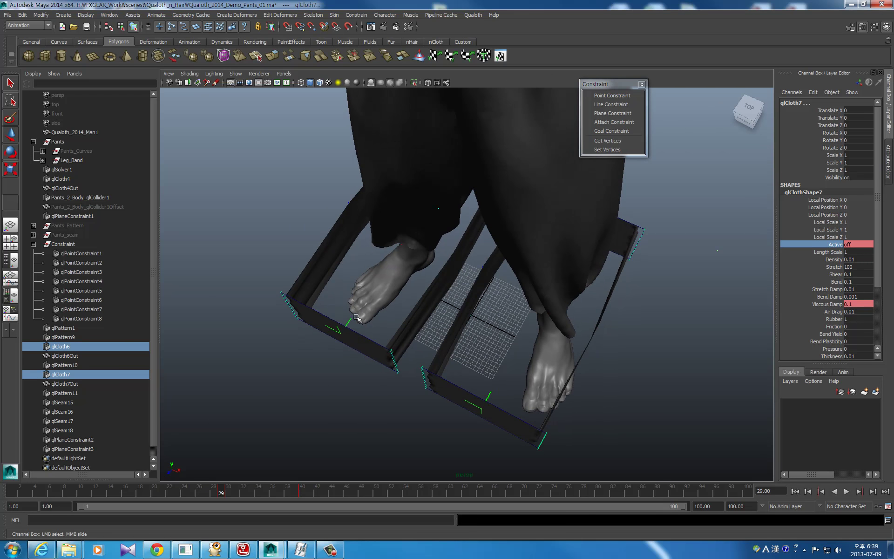
Key qlPattern9's U Scale at 1 on frame 29.
{"action": "left_click", "coordinate": [470, 303]}
{"action": "left_click", "coordinate": [839, 259]}
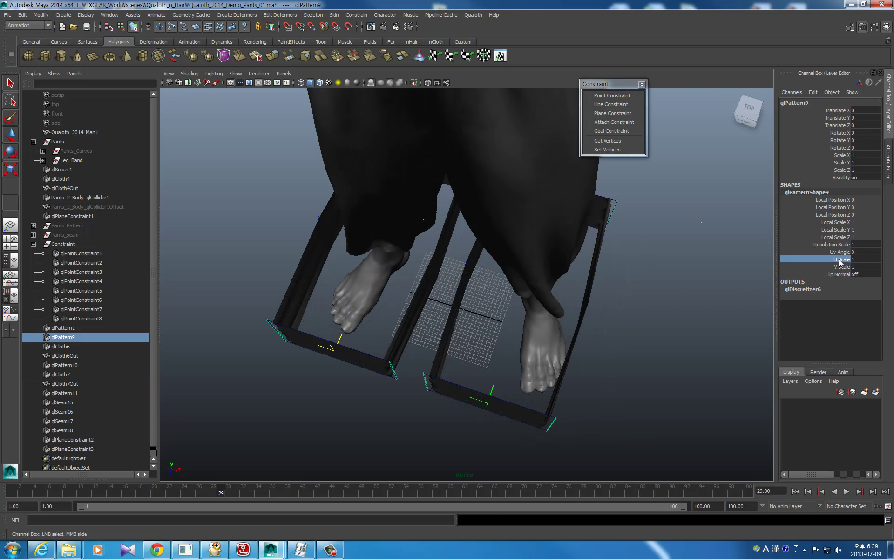
{"action": "right_click", "coordinate": [838, 259]}
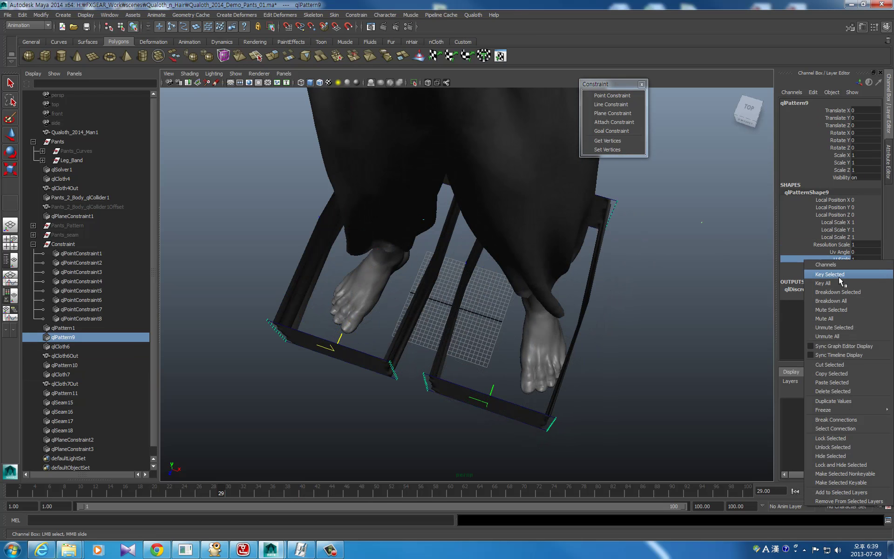
{"action": "left_click", "coordinate": [841, 278]}
{"action": "left_click_drag", "start_coordinate": [472, 281], "coordinate": [463, 285], "text": "alt"}
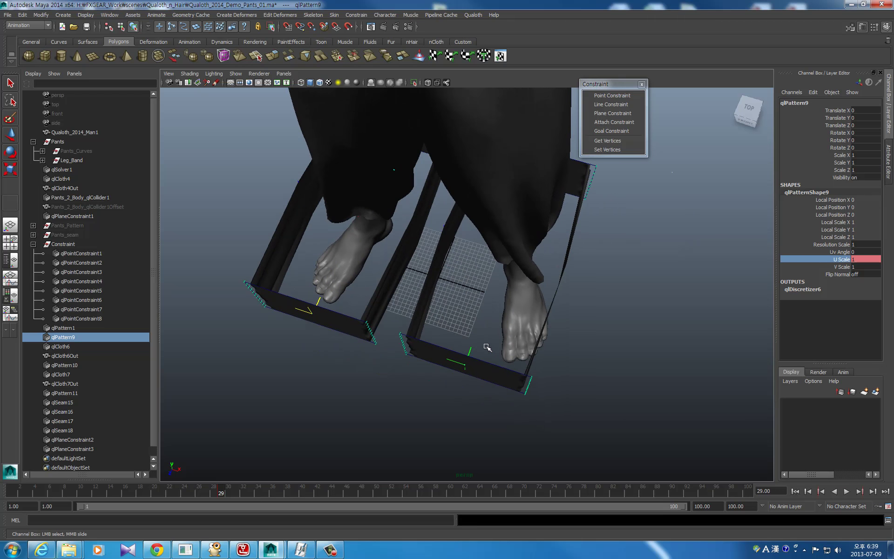
Reset qlPattern11's U Scale to 1 and key its V Scale.
{"action": "left_click", "coordinate": [484, 349]}
{"action": "left_click", "coordinate": [866, 260]}
{"action": "type", "text": "3"}
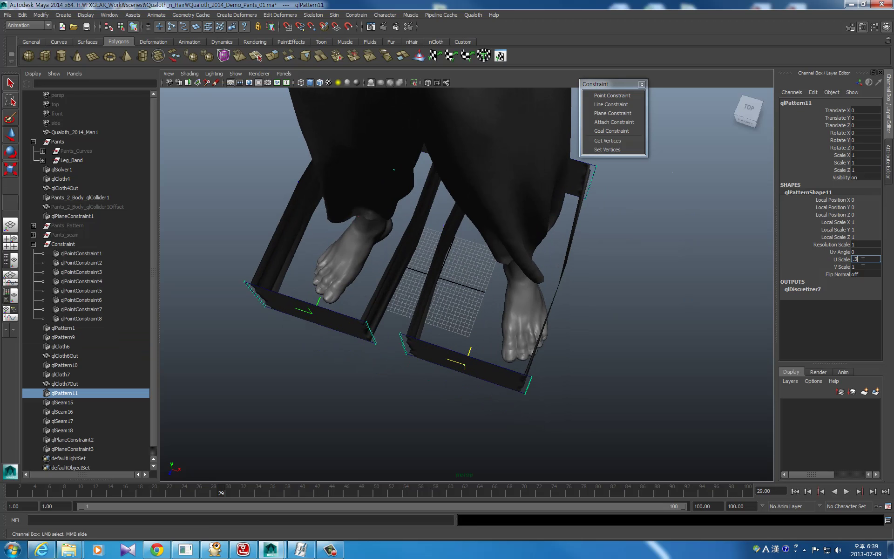
{"action": "key", "text": "Return"}
{"action": "type", "text": "1"}
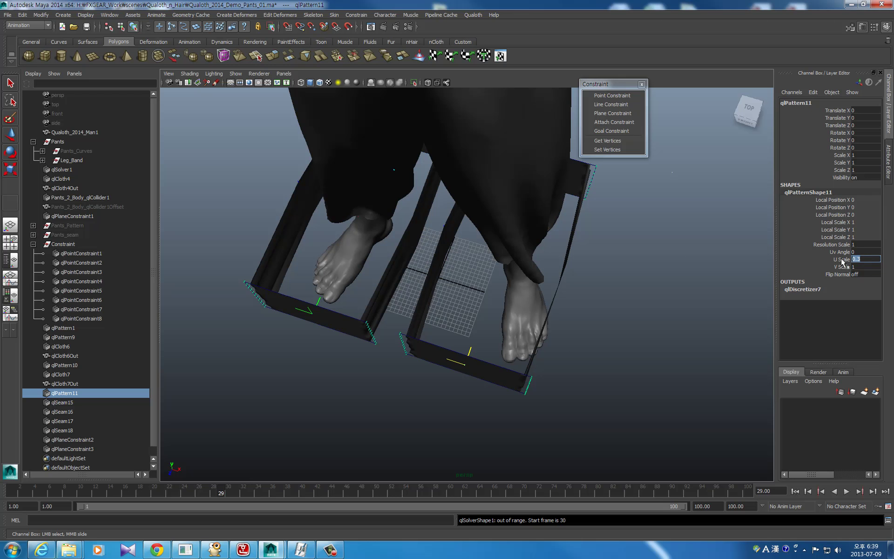
{"action": "key", "text": "Return"}
{"action": "left_click", "coordinate": [863, 267]}
{"action": "right_click", "coordinate": [862, 266]}
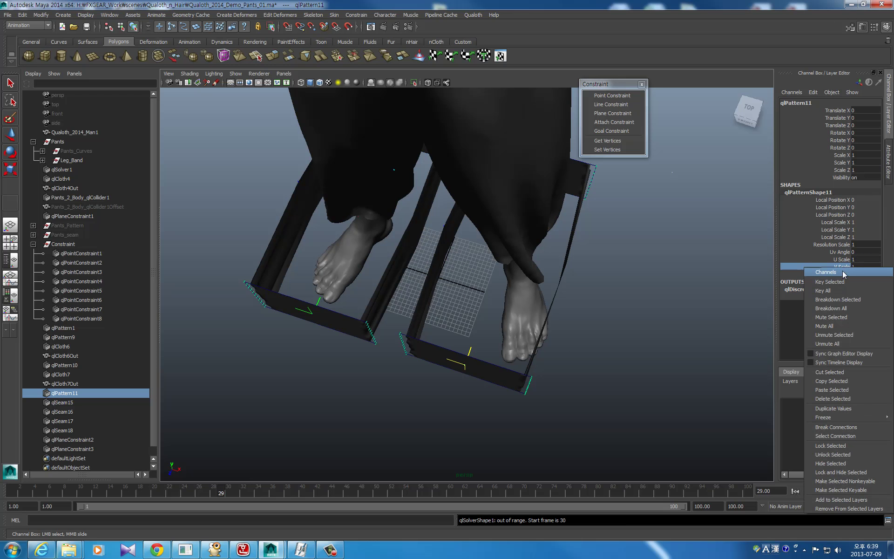
{"action": "left_click", "coordinate": [871, 279]}
{"action": "mouse_move", "coordinate": [391, 310]}
{"action": "left_mouse_down", "text": "alt"}
{"action": "mouse_move", "coordinate": [443, 260]}
{"action": "mouse_move", "coordinate": [469, 289]}
{"action": "mouse_move", "coordinate": [485, 276]}
{"action": "left_mouse_up", "text": "alt"}
Set qlPattern10's V Scale to 0.3 and key it.
{"action": "left_click", "coordinate": [650, 245]}
{"action": "left_click", "coordinate": [859, 266]}
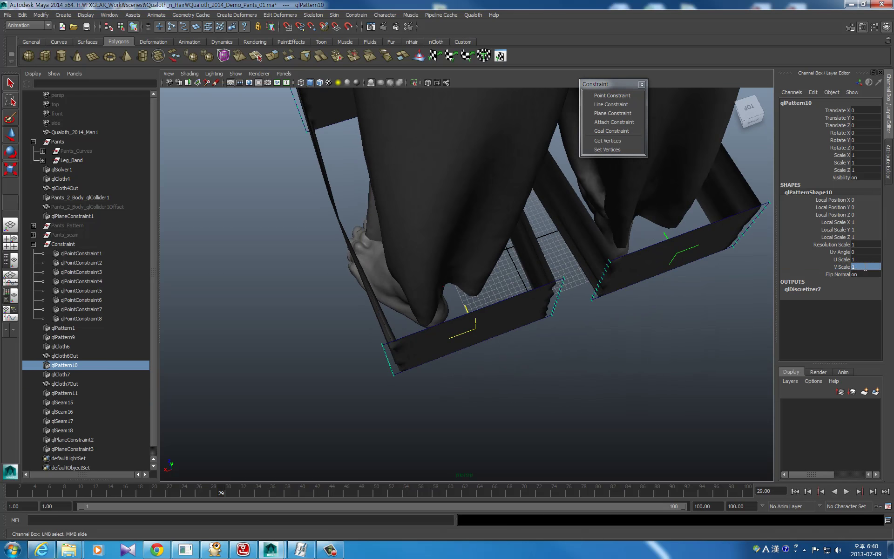
{"action": "type", "text": "0.3"}
{"action": "key", "text": "Return"}
{"action": "right_click", "coordinate": [846, 267]}
{"action": "left_click", "coordinate": [835, 278]}
{"action": "left_click", "coordinate": [654, 239]}
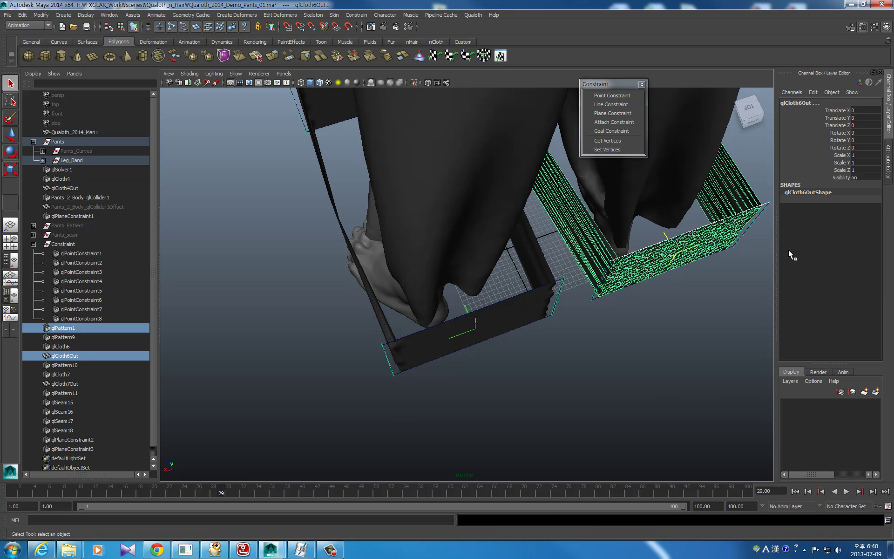
Key qlPattern1's V Scale at frame 29 and again at frame 40.
{"action": "left_click", "coordinate": [663, 233]}
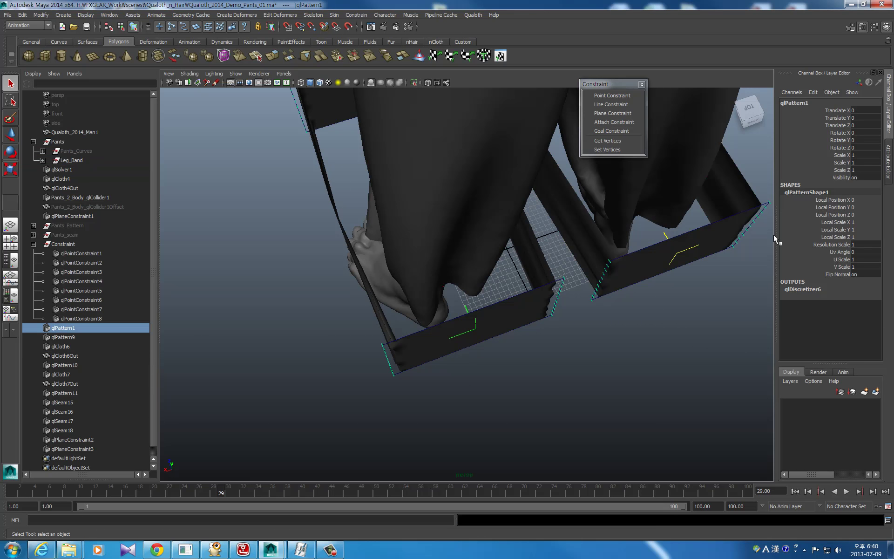
{"action": "right_click", "coordinate": [843, 267]}
{"action": "left_click", "coordinate": [839, 281]}
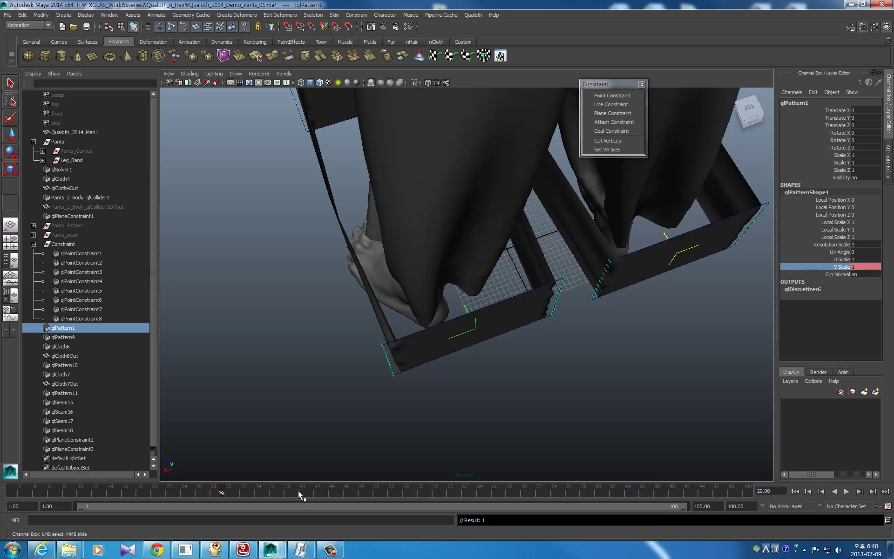
{"action": "left_click", "coordinate": [863, 266]}
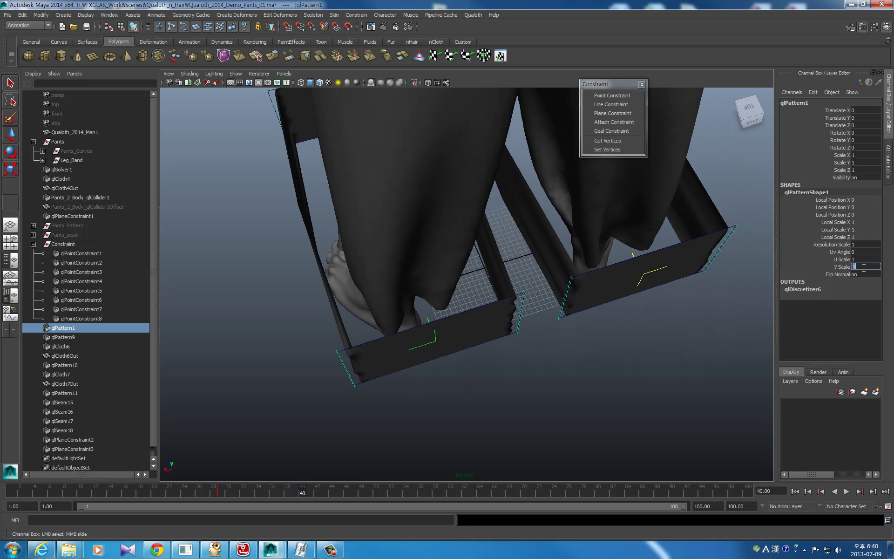
{"action": "type", "text": "0.5"}
{"action": "right_click", "coordinate": [840, 269]}
{"action": "left_click", "coordinate": [841, 281]}
Set the V Scale of qlPattern10 and qlPattern11 to 0.3 at frame 40.
{"action": "left_click", "coordinate": [429, 318]}
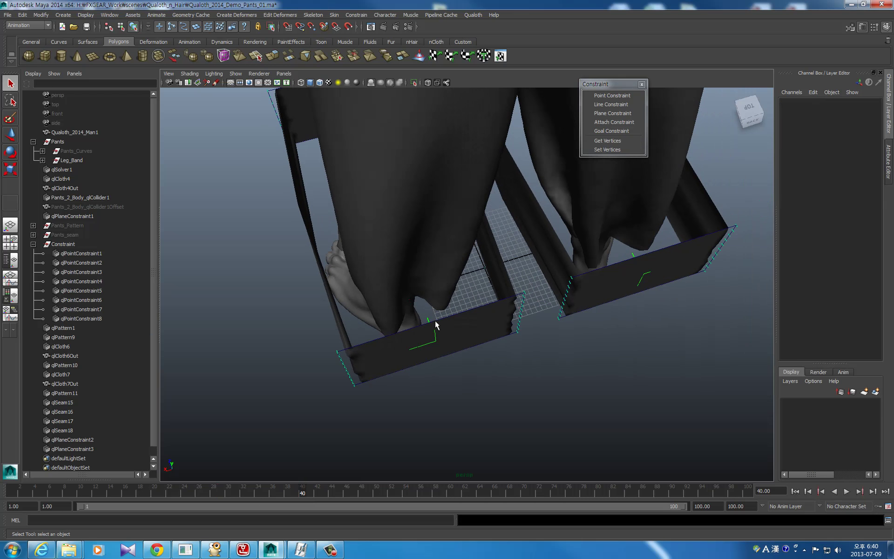
{"action": "type", "text": ".3"}
{"action": "key", "text": "Return"}
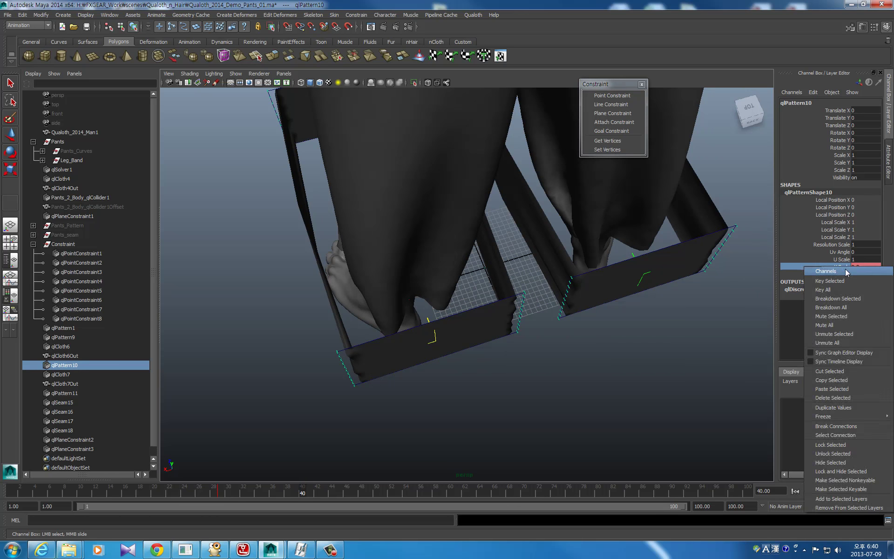
{"action": "left_click_drag", "start_coordinate": [485, 294], "coordinate": [624, 262], "text": "alt"}
{"action": "left_click", "coordinate": [554, 383]}
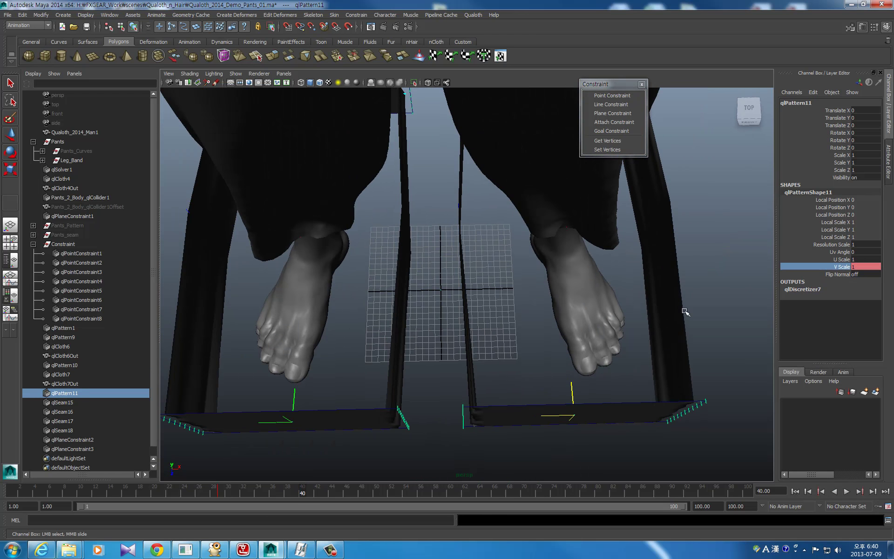
{"action": "left_click_drag", "start_coordinate": [754, 279], "coordinate": [661, 282], "text": "alt"}
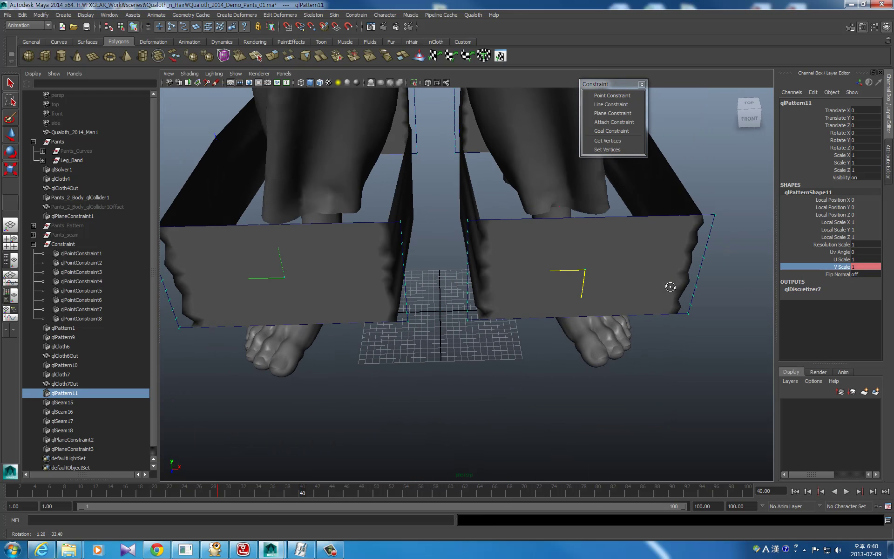
{"action": "left_click", "coordinate": [860, 265]}
{"action": "type", "text": "0.3"}
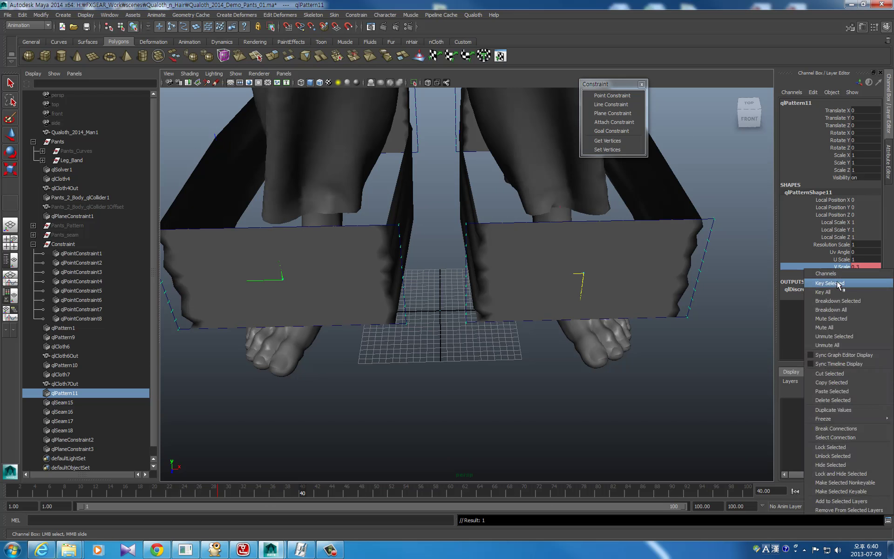
{"action": "left_click_drag", "start_coordinate": [466, 209], "coordinate": [466, 302], "text": "alt"}
Set qlPattern9's U Scale to 0.3, then undo back to frame 29.
{"action": "left_click", "coordinate": [321, 426]}
{"action": "left_click", "coordinate": [864, 260]}
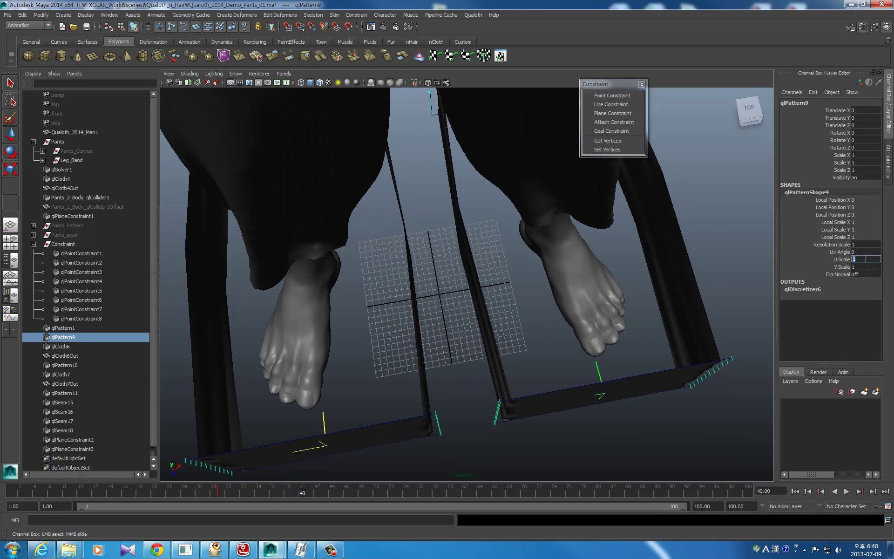
{"action": "type", "text": "0.3"}
{"action": "key", "text": "Return"}
{"action": "right_click_drag", "start_coordinate": [540, 293], "coordinate": [533, 302], "text": "alt"}
{"action": "key", "text": "ctrl+z"}
{"action": "key", "text": "ctrl+z"}
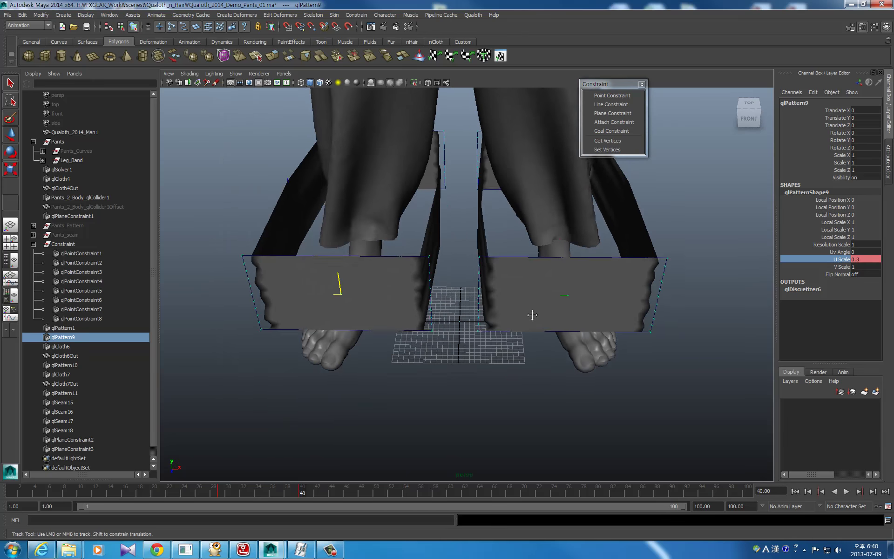
{"action": "key", "text": "ctrl+z"}
Clear the Qualoth cache for the pants and cuff band cloths.
{"action": "left_click", "coordinate": [589, 309]}
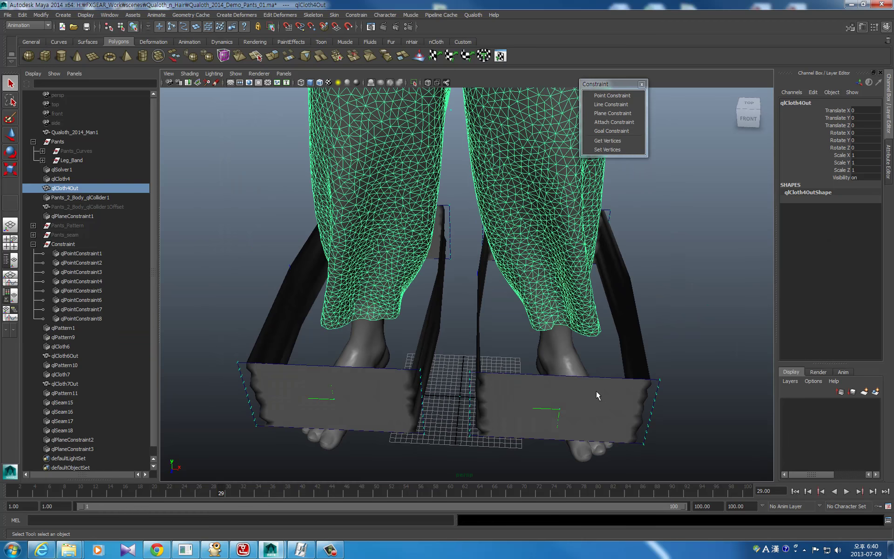
{"action": "left_click", "coordinate": [559, 405], "text": "shift"}
{"action": "left_click", "coordinate": [326, 400], "text": "shift"}
{"action": "left_click", "coordinate": [473, 15]}
{"action": "left_click", "coordinate": [487, 173]}
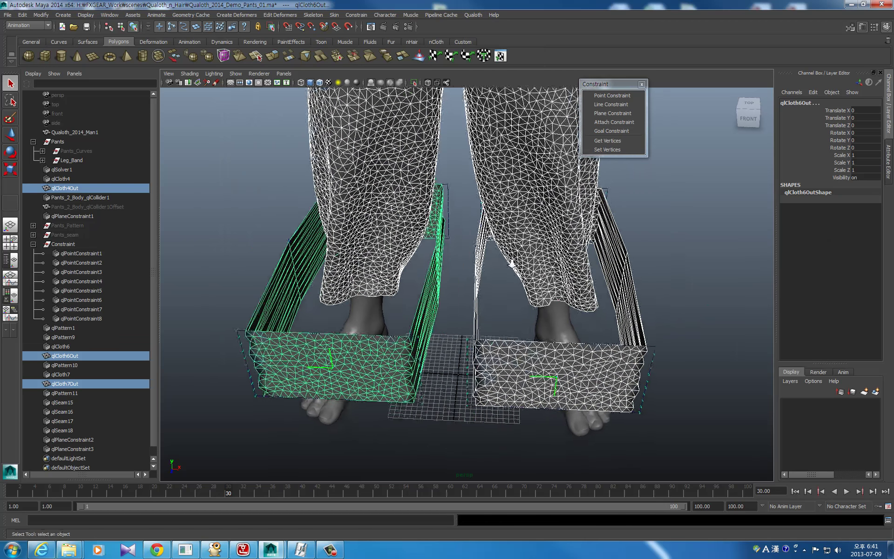
Key Active on for qlPlaneConstraint2 and qlPlaneConstraint3 at frame 30.
{"action": "left_click", "coordinate": [84, 440]}
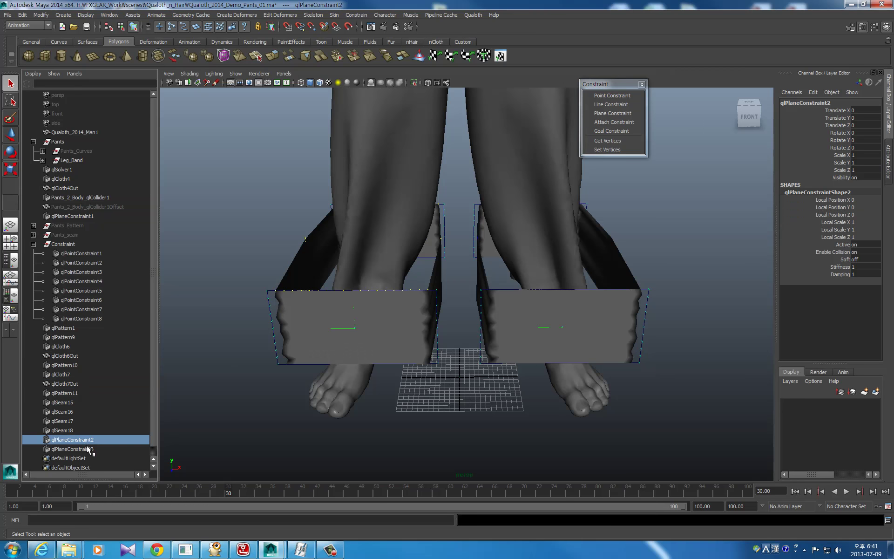
{"action": "left_click", "coordinate": [83, 450], "text": "shift"}
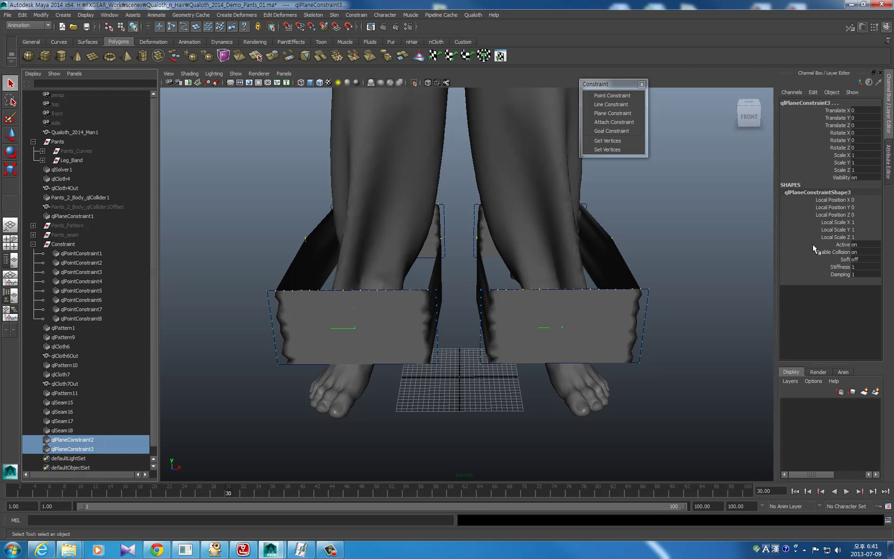
{"action": "left_click", "coordinate": [836, 245]}
{"action": "right_click", "coordinate": [837, 245]}
{"action": "left_click", "coordinate": [834, 259]}
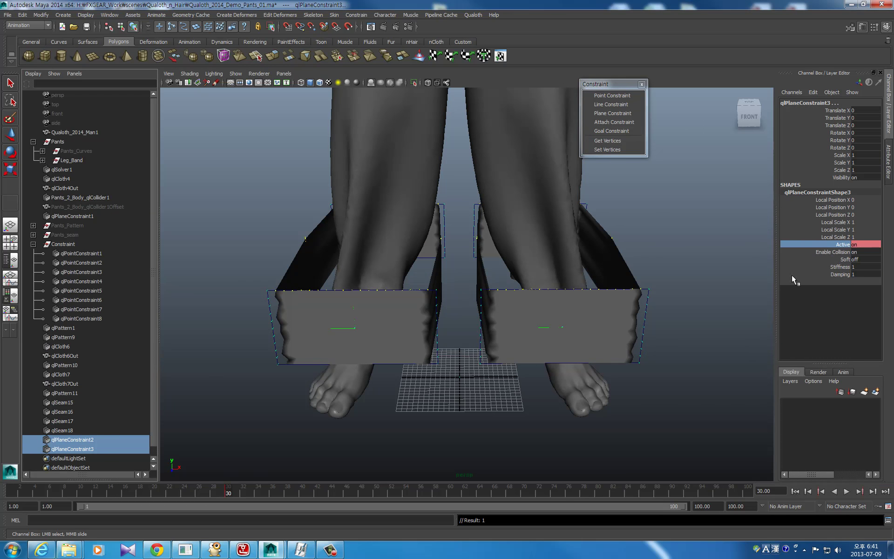
Key both plane constraints' Active off at frame 29 and play the simulation.
{"action": "left_click", "coordinate": [808, 491]}
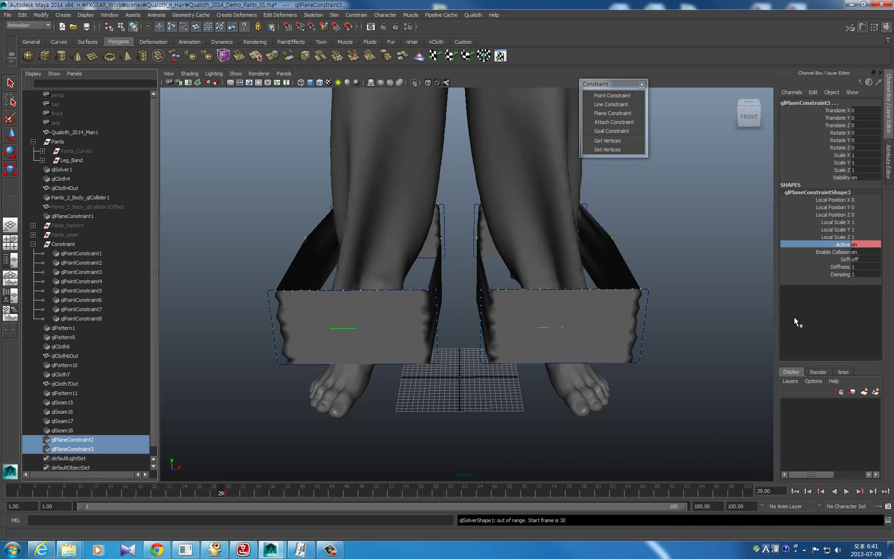
{"action": "right_click", "coordinate": [837, 244]}
{"action": "left_click", "coordinate": [834, 258]}
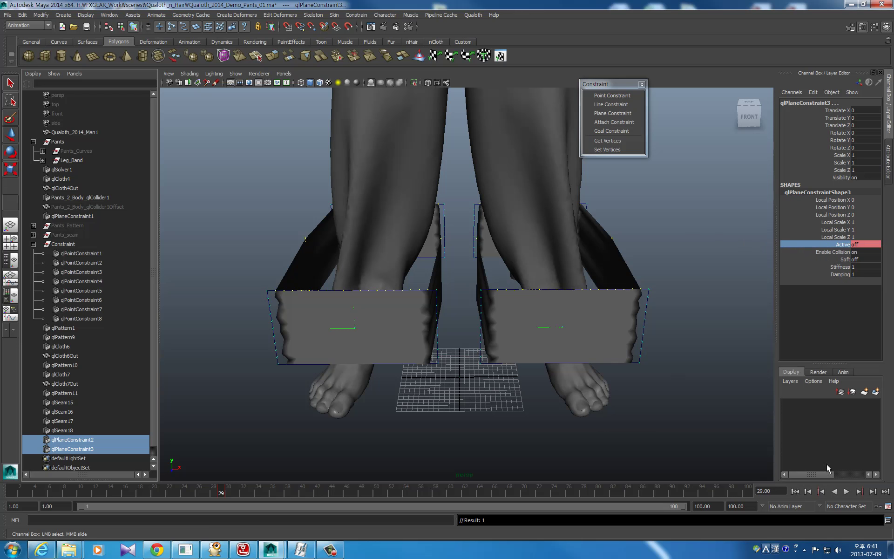
{"action": "left_click", "coordinate": [845, 491]}
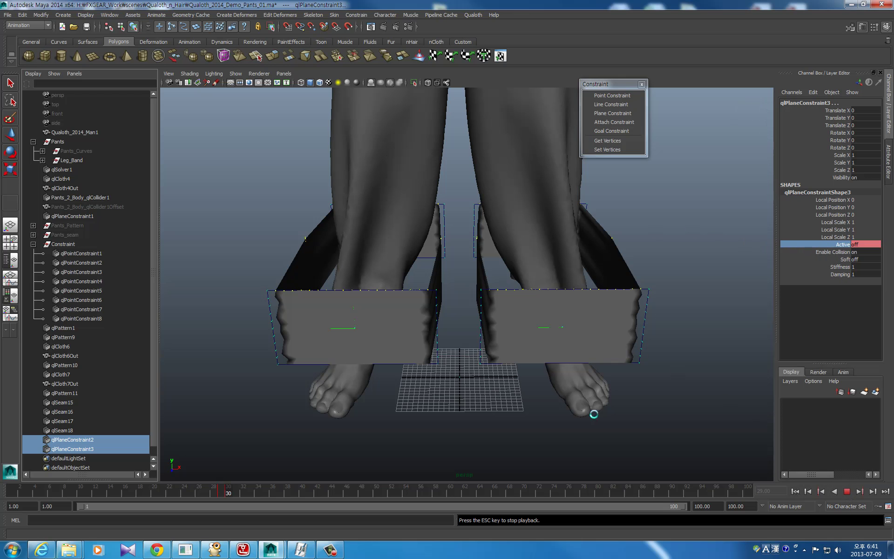
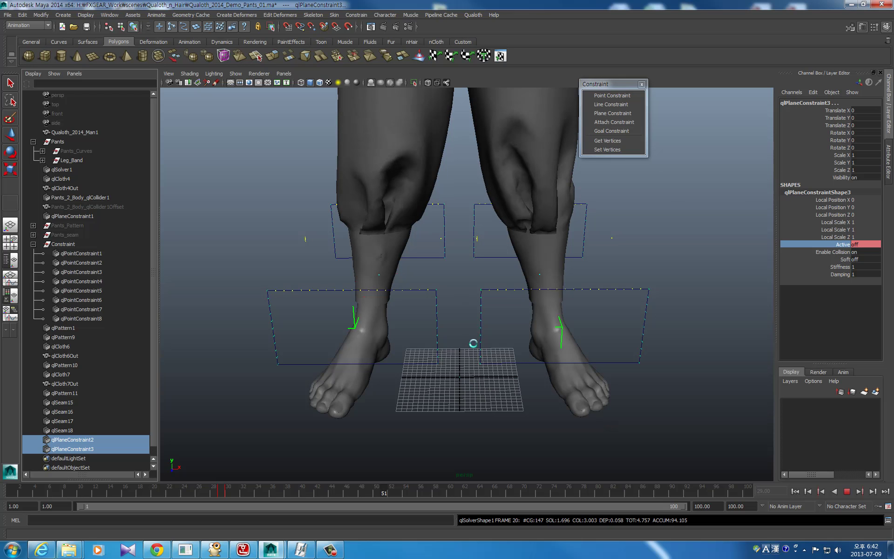
Stop playback and key Active on qlCloth6 and qlCloth7 at frame 50.
{"action": "key", "text": "Escape"}
{"action": "left_click", "coordinate": [397, 247]}
{"action": "left_click", "coordinate": [540, 261], "text": "shift"}
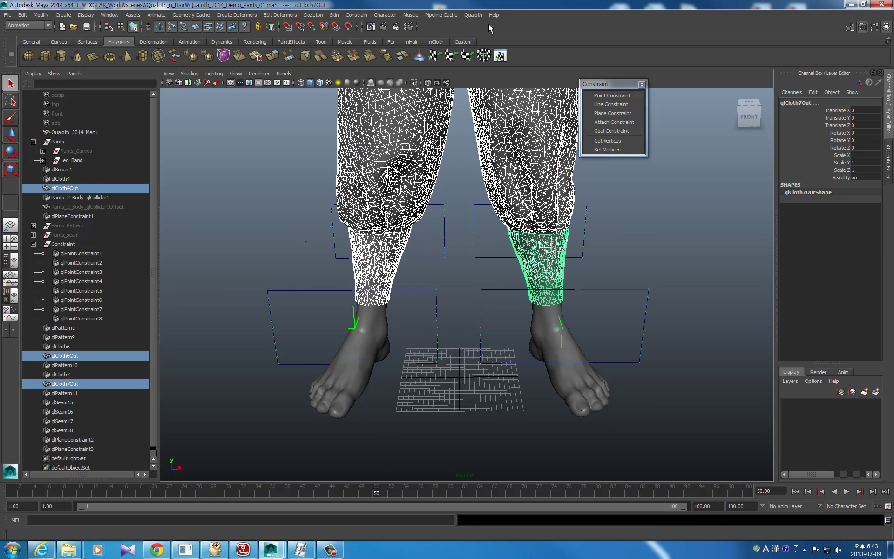
{"action": "left_click", "coordinate": [474, 14]}
{"action": "left_click", "coordinate": [513, 134]}
{"action": "scroll", "coordinate": [102, 278], "scroll_direction": "down", "scroll_amount": 1}
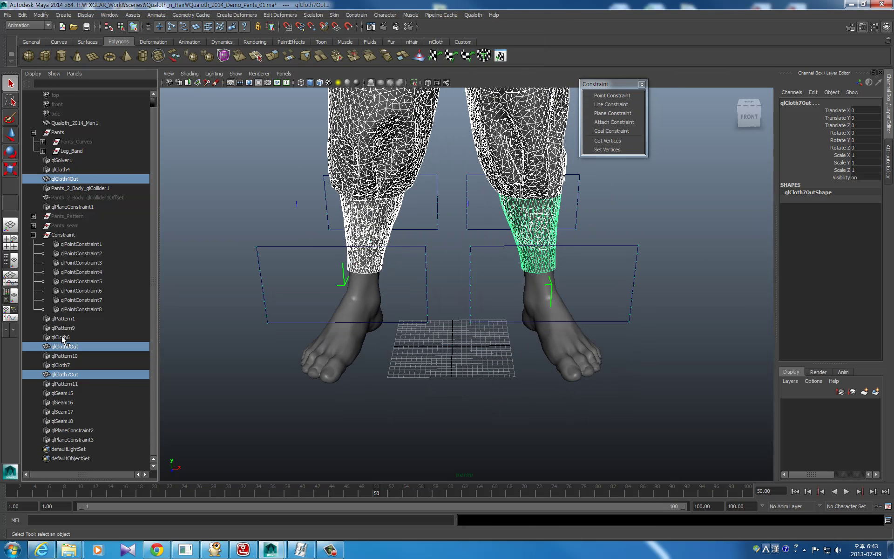
{"action": "left_click", "coordinate": [62, 336]}
{"action": "left_click", "coordinate": [64, 364], "text": "ctrl"}
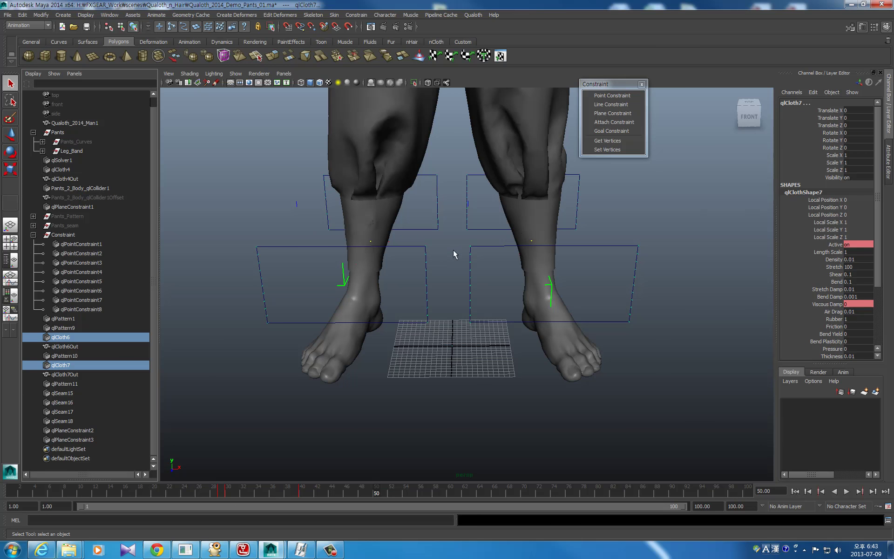
{"action": "right_click", "coordinate": [828, 244]}
{"action": "left_click", "coordinate": [820, 255]}
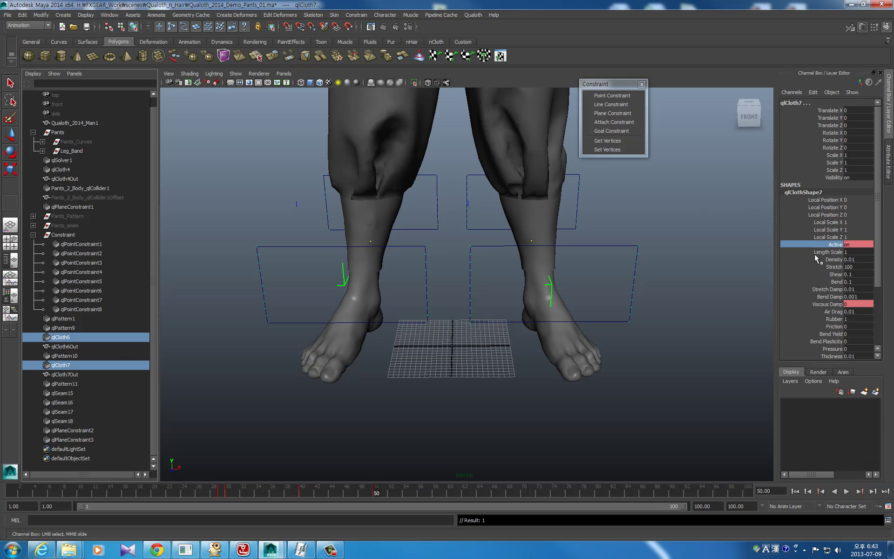
Key both plane constraints' Active at frame 50, then switch it off at frame 51.
{"action": "left_click_drag", "start_coordinate": [87, 430], "coordinate": [87, 440]}
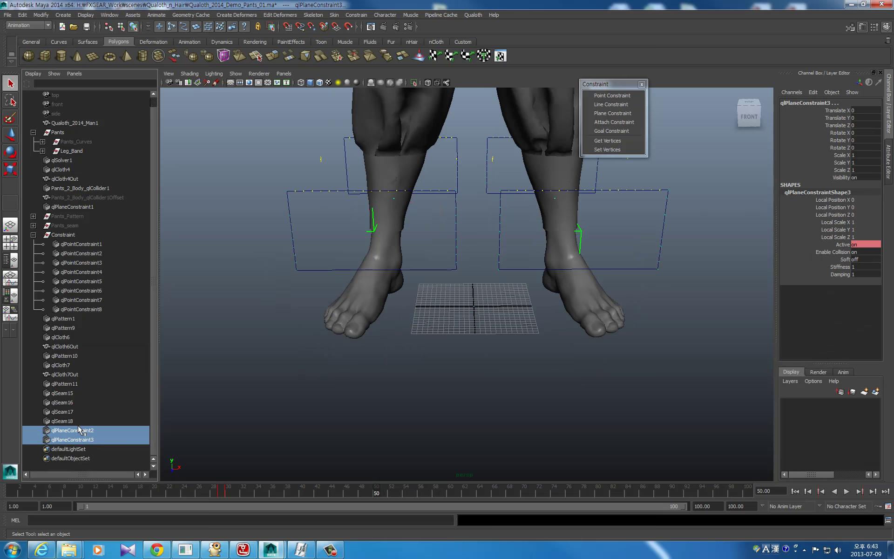
{"action": "right_click", "coordinate": [835, 245]}
{"action": "left_click", "coordinate": [815, 259]}
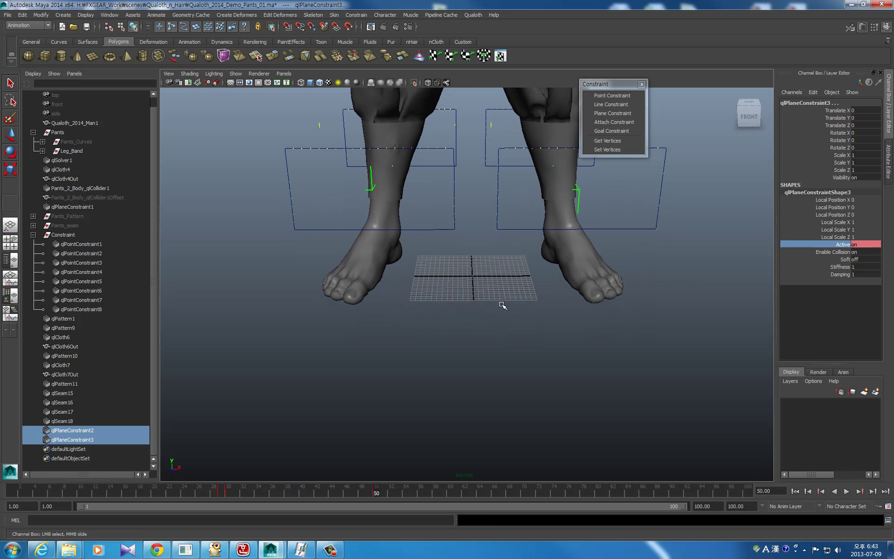
{"action": "left_click", "coordinate": [873, 491]}
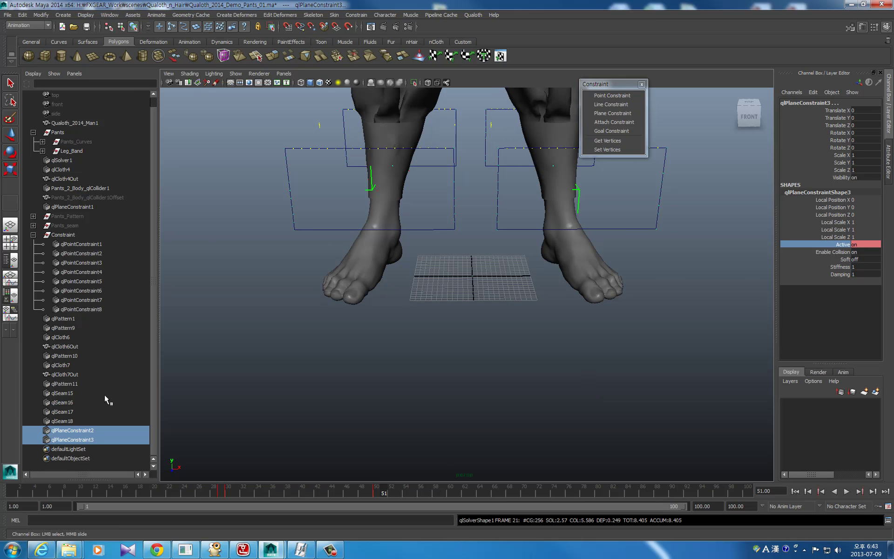
{"action": "middle_click_drag", "start_coordinate": [867, 244], "coordinate": [815, 264]}
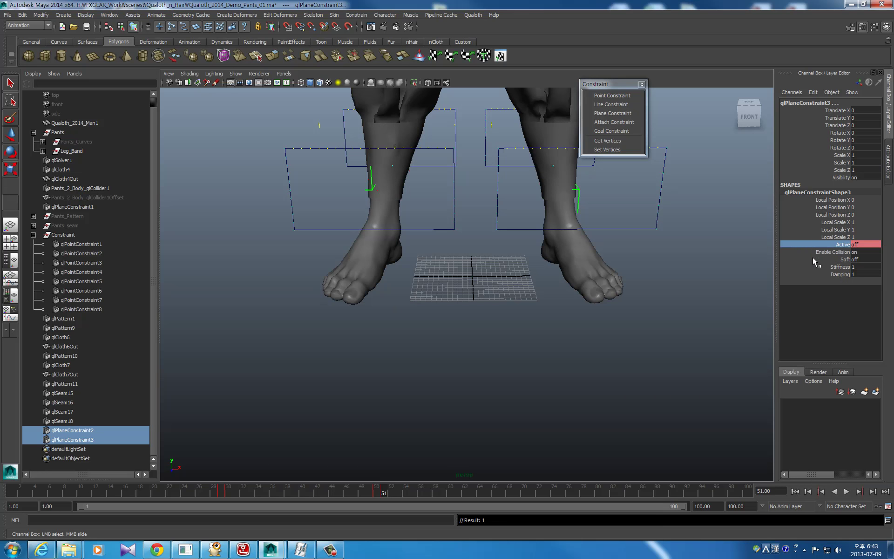
Key qlCloth6 and qlCloth7 Active off at frame 51, then return to frame 50.
{"action": "left_click", "coordinate": [65, 337]}
{"action": "left_click", "coordinate": [77, 365], "text": "ctrl"}
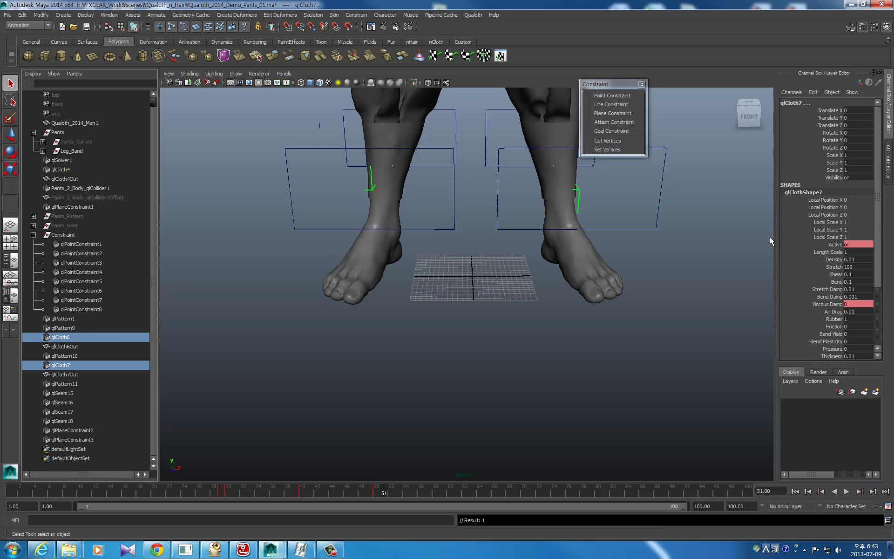
{"action": "left_click", "coordinate": [854, 246]}
{"action": "middle_click_drag", "start_coordinate": [854, 247], "coordinate": [842, 248]}
{"action": "right_click", "coordinate": [835, 244]}
{"action": "left_click", "coordinate": [834, 254]}
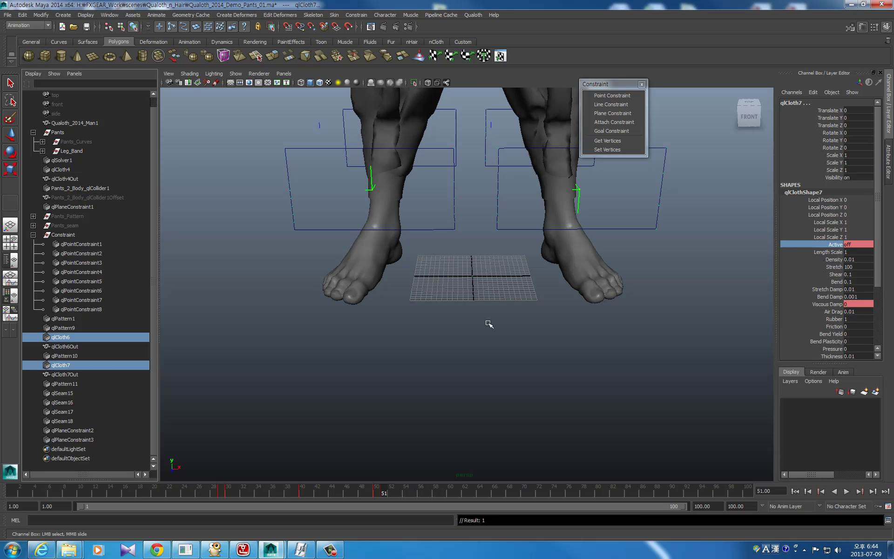
{"action": "left_click", "coordinate": [821, 491]}
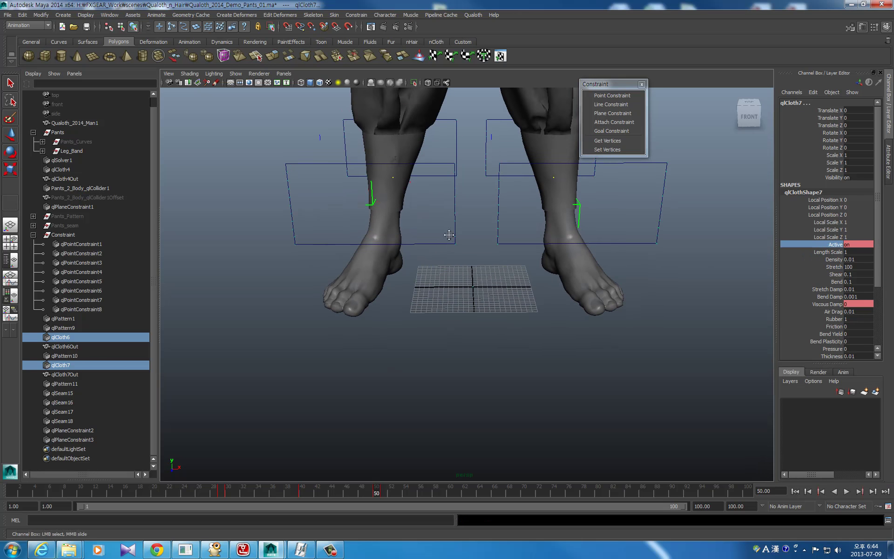
{"action": "left_click", "coordinate": [34, 234]}
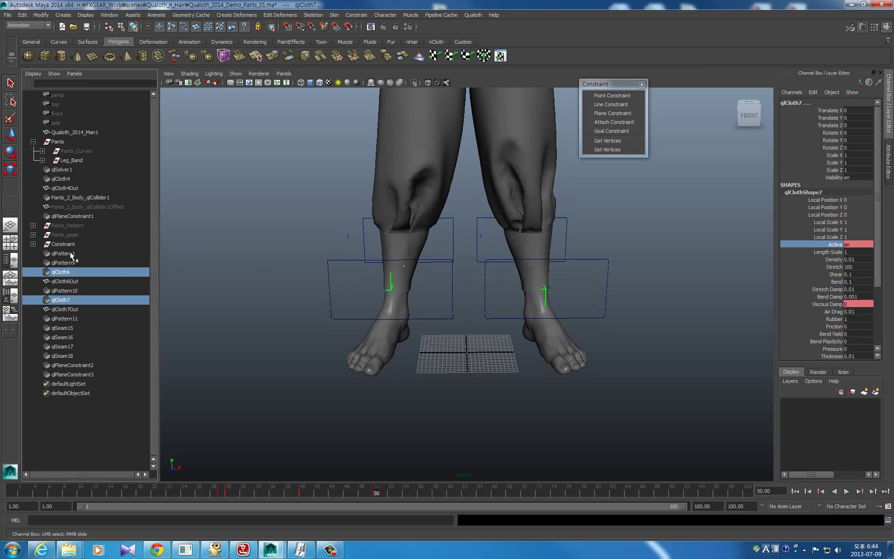
Group the band patterns, the band seams and the two plane constraints separately.
{"action": "left_click", "coordinate": [71, 250]}
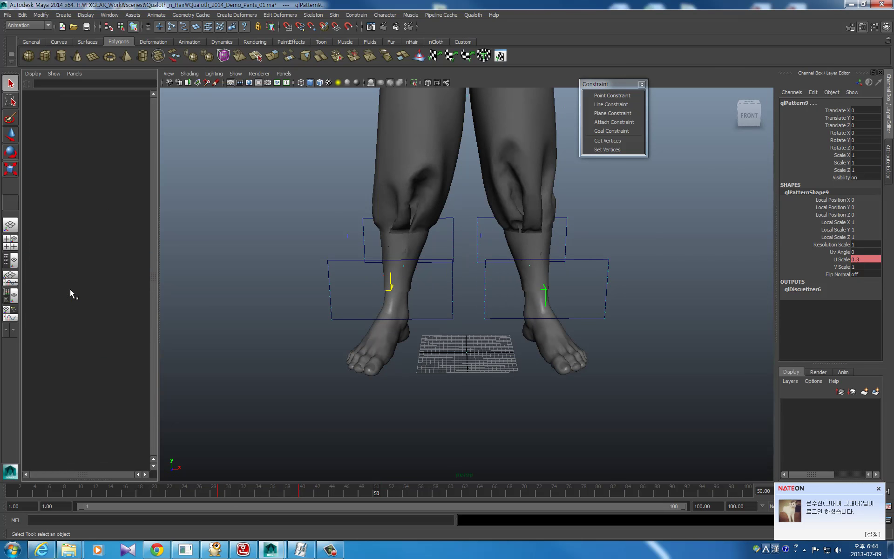
{"action": "left_click", "coordinate": [70, 289], "text": "ctrl"}
{"action": "left_click", "coordinate": [73, 319], "text": "ctrl"}
{"action": "key", "text": "ctrl+g"}
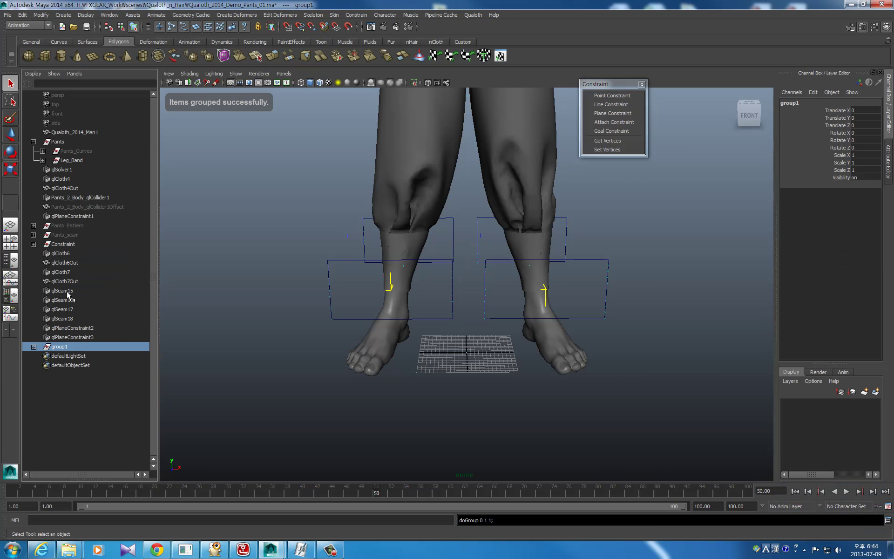
{"action": "left_click", "coordinate": [66, 292]}
{"action": "left_click", "coordinate": [71, 318], "text": "shift"}
{"action": "key", "text": "ctrl+g"}
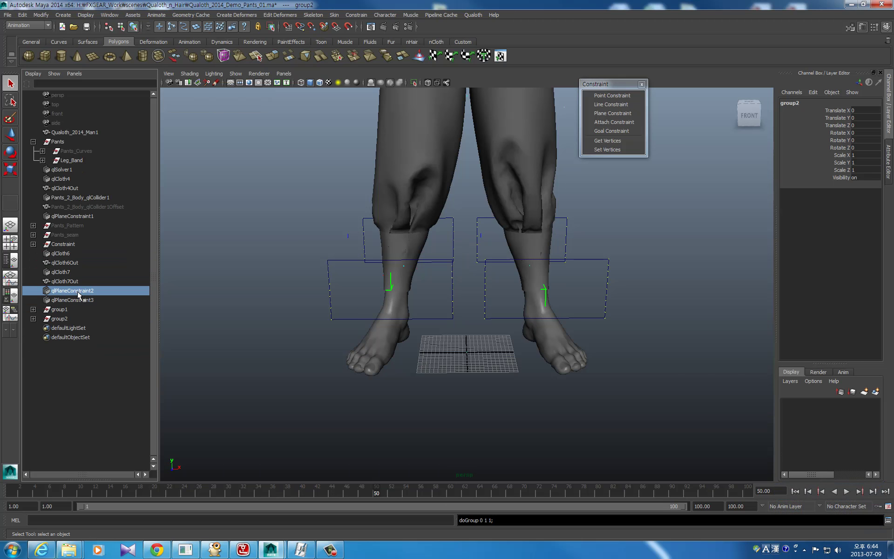
{"action": "left_click", "coordinate": [75, 299], "text": "shift"}
{"action": "key", "text": "ctrl+g"}
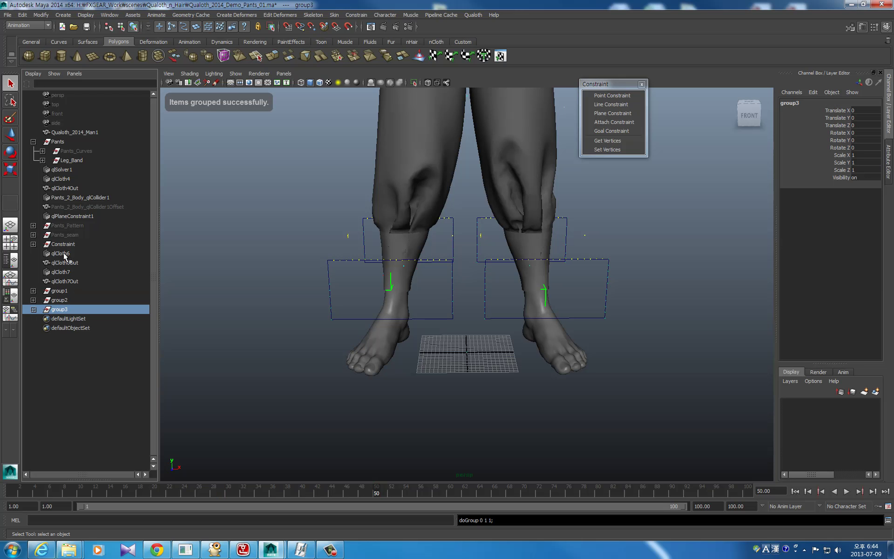
Rename the groups Band_Pattern, Band_Seam and Band_Constraint.
{"action": "double_click", "coordinate": [70, 291]}
{"action": "type", "text": "Band_Patt"}
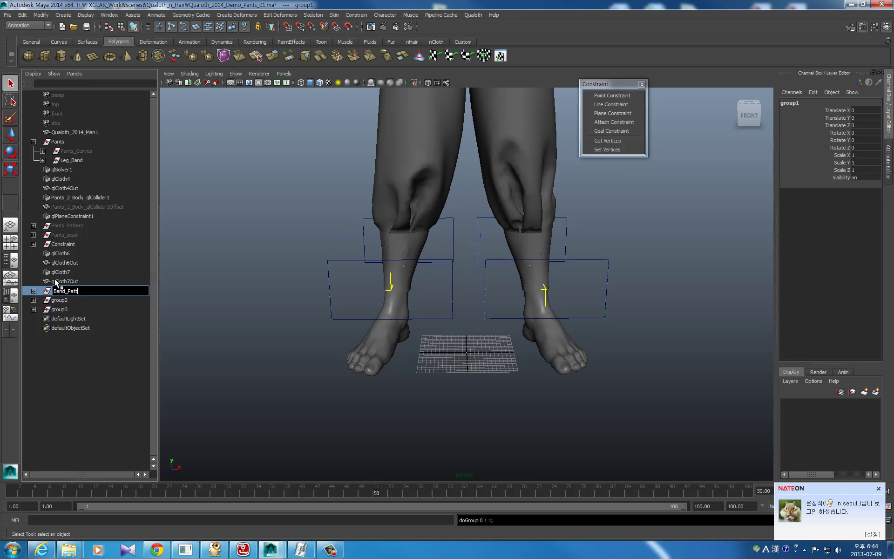
{"action": "type", "text": "ern"}
{"action": "key", "text": "Return"}
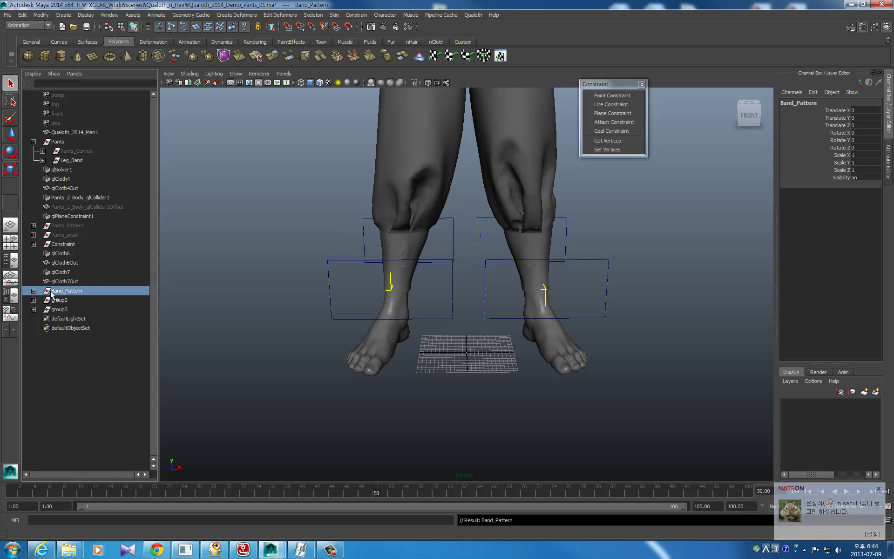
{"action": "double_click", "coordinate": [68, 300]}
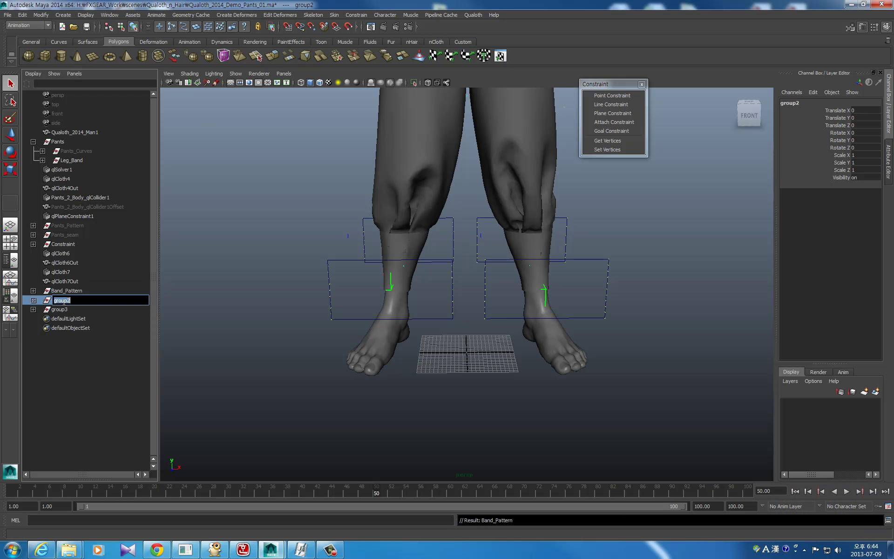
{"action": "type", "text": "Band_Seam"}
{"action": "key", "text": "Return"}
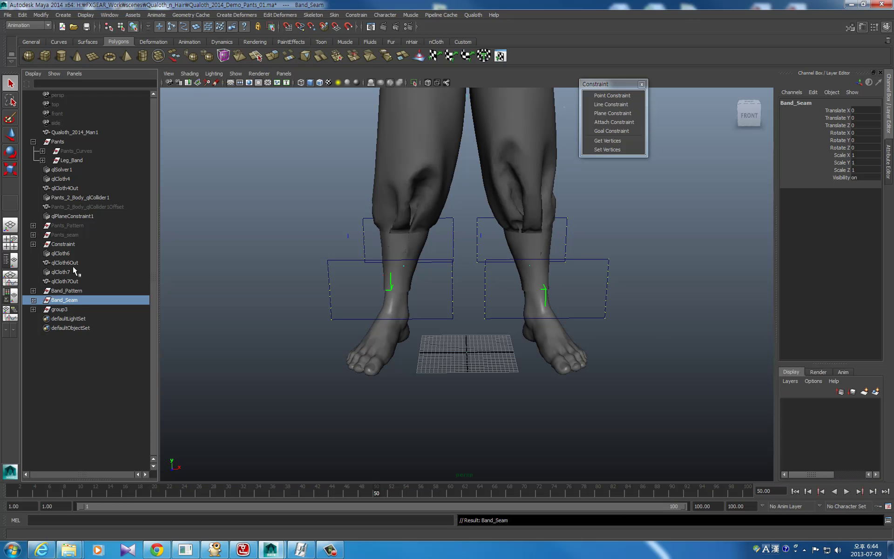
{"action": "double_click", "coordinate": [66, 309]}
{"action": "type", "text": "_Costraint"}
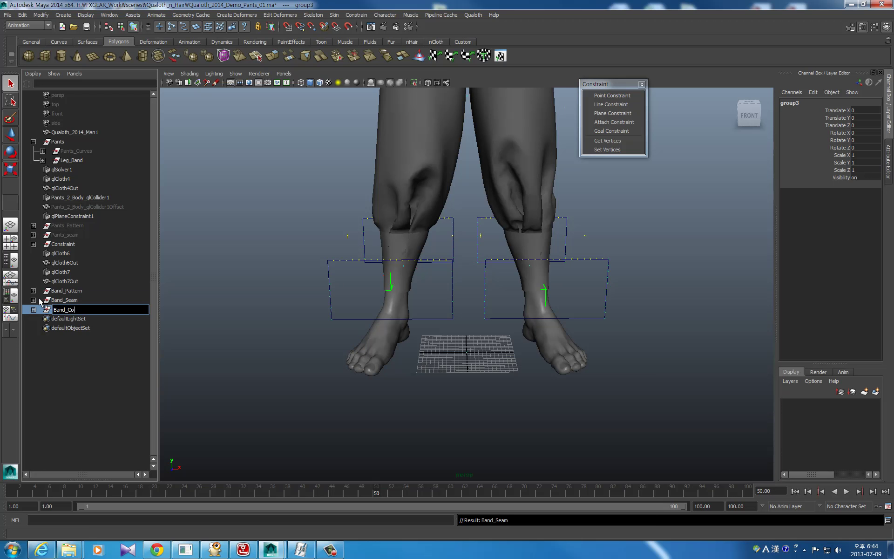
{"action": "key", "text": "Return"}
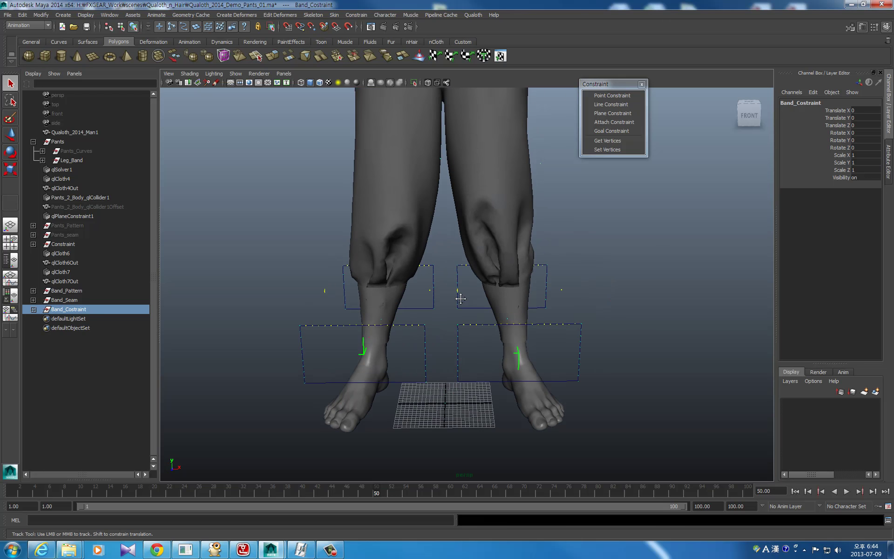
Hide the Band_Pattern and Band_Seam groups.
{"action": "middle_click_drag", "start_coordinate": [459, 295], "coordinate": [451, 275], "text": "alt"}
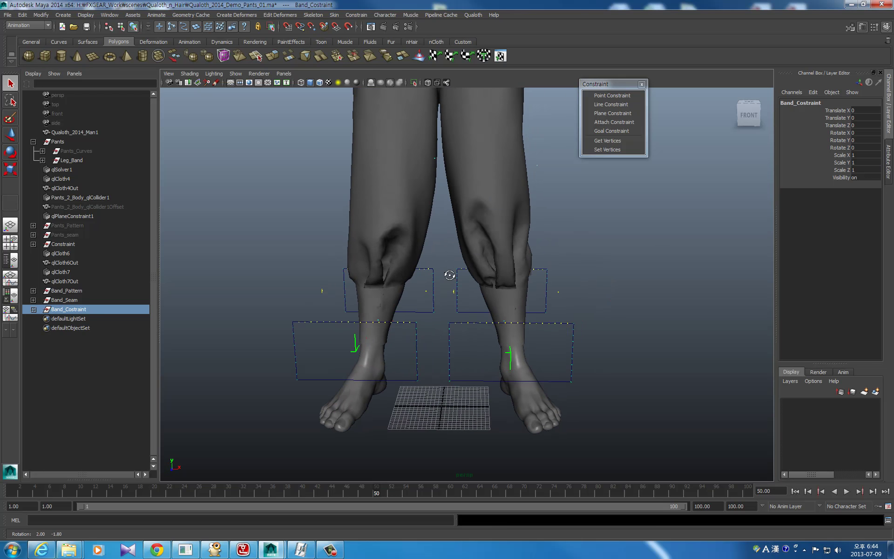
{"action": "left_click", "coordinate": [70, 300]}
{"action": "key", "text": "ctrl+h"}
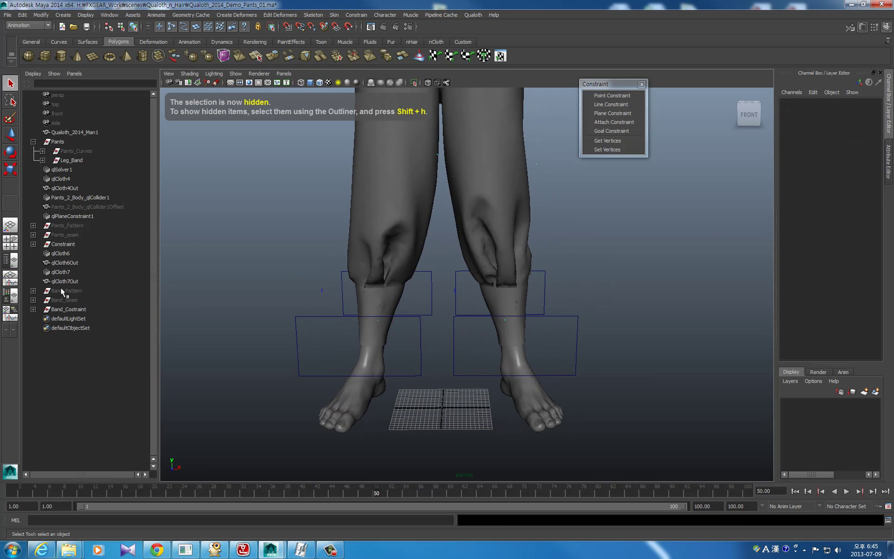
Hide Leg_Band and the leg band cloth outputs, then show the pants again.
{"action": "left_click", "coordinate": [71, 160]}
{"action": "key", "text": "ctrl+h"}
{"action": "middle_click_drag", "start_coordinate": [496, 260], "coordinate": [492, 268], "text": "alt"}
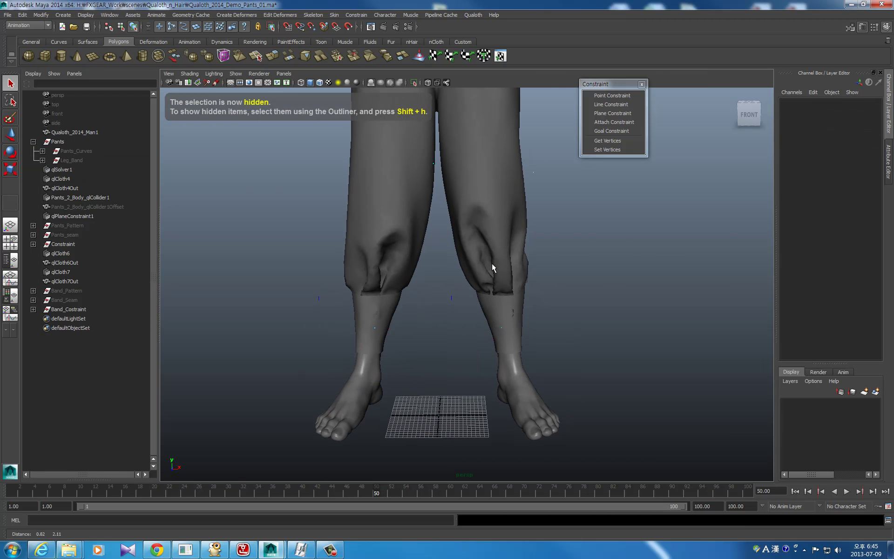
{"action": "left_click", "coordinate": [73, 279]}
{"action": "left_click", "coordinate": [77, 261], "text": "ctrl"}
{"action": "key", "text": "ctrl+h"}
{"action": "left_click_drag", "start_coordinate": [433, 253], "coordinate": [425, 255], "text": "alt"}
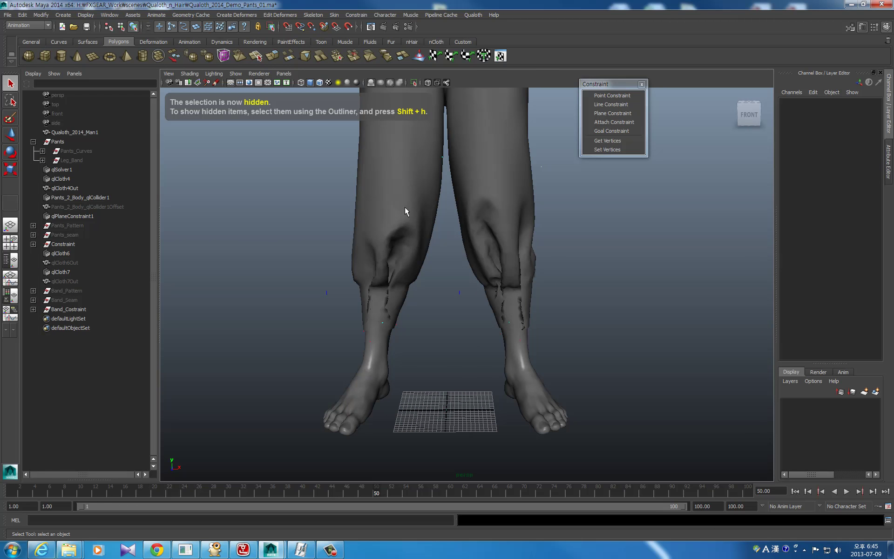
{"action": "middle_click_drag", "start_coordinate": [446, 222], "coordinate": [439, 232], "text": "alt"}
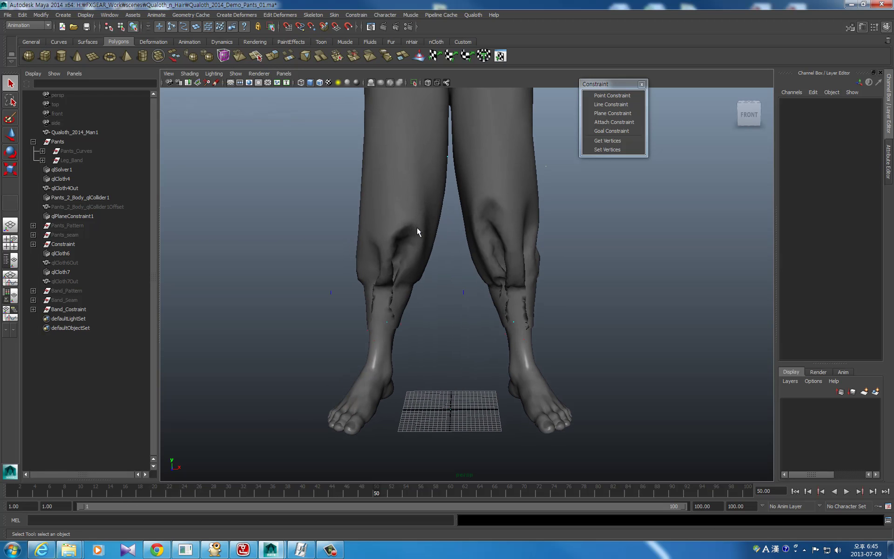
{"action": "right_click_drag", "start_coordinate": [415, 229], "coordinate": [443, 238], "text": "alt"}
{"action": "key", "text": "ctrl+shift+h"}
Pin the left cuff's vertices with a Qualoth point constraint.
{"action": "key", "text": "F8"}
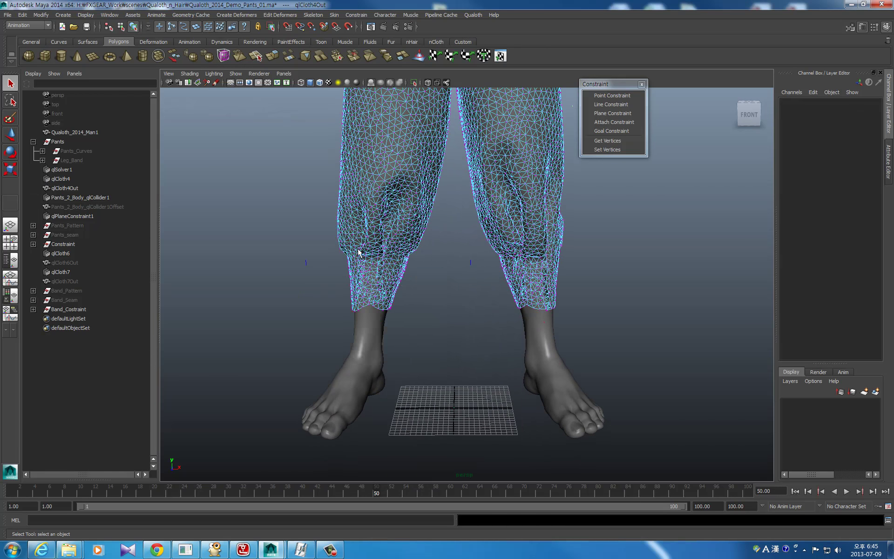
{"action": "key", "text": "space"}
{"action": "scroll", "coordinate": [409, 220], "scroll_direction": "up", "scroll_amount": 2}
{"action": "scroll", "coordinate": [409, 223], "scroll_direction": "down", "scroll_amount": 2}
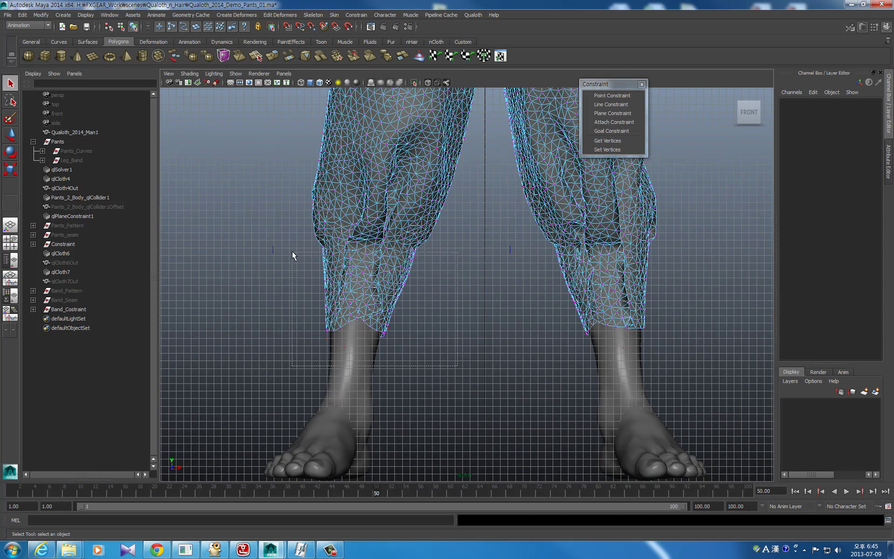
{"action": "left_click_drag", "start_coordinate": [456, 366], "coordinate": [292, 250]}
{"action": "left_click", "coordinate": [611, 95]}
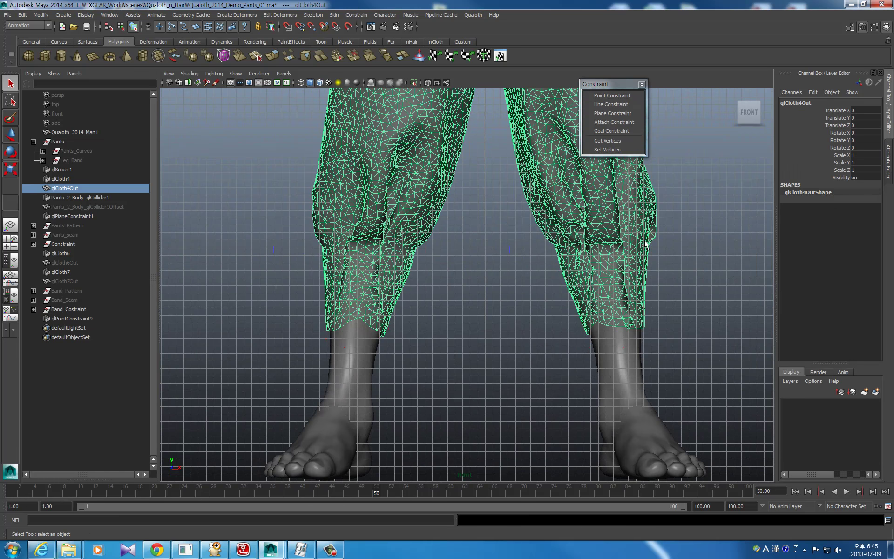
Pin the right cuff's vertices with a second point constraint.
{"action": "key", "text": "F8"}
{"action": "left_click_drag", "start_coordinate": [681, 346], "coordinate": [544, 252]}
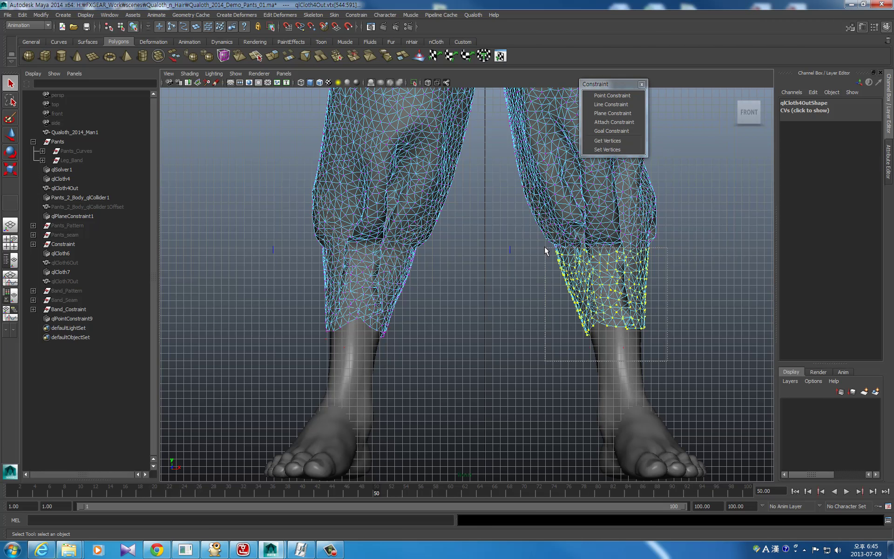
{"action": "left_click", "coordinate": [613, 95]}
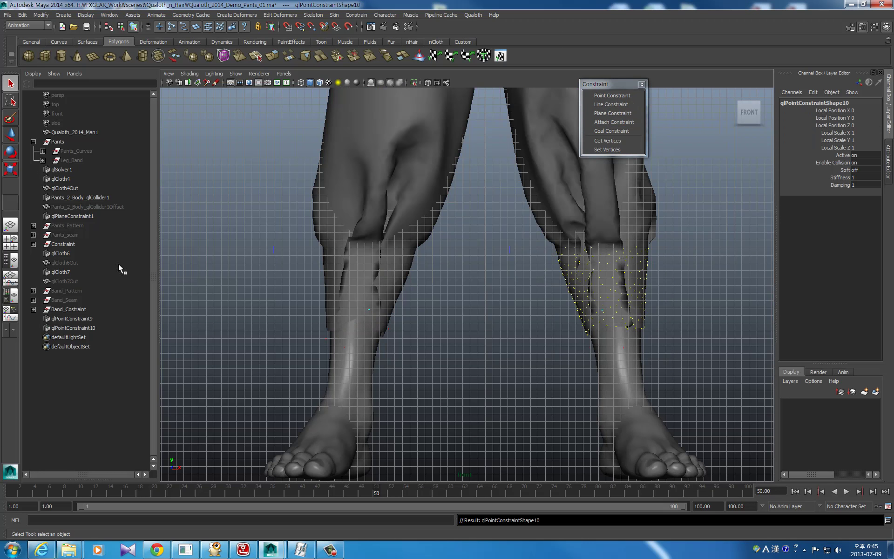
Key both cuff constraints' Active off at frame 49, then move to frame 60.
{"action": "left_click_drag", "start_coordinate": [72, 318], "coordinate": [73, 327]}
{"action": "left_click", "coordinate": [841, 245]}
{"action": "right_click", "coordinate": [843, 245]}
{"action": "left_click", "coordinate": [852, 252]}
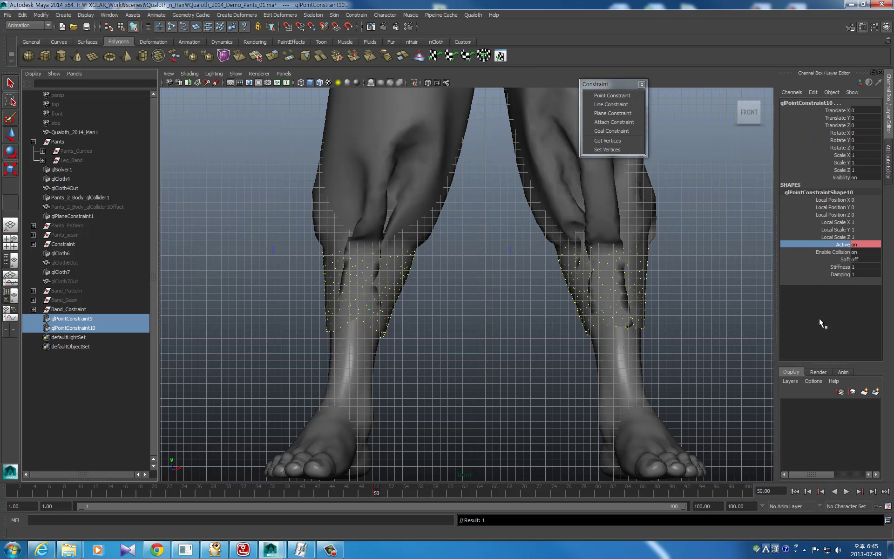
{"action": "left_click", "coordinate": [808, 490]}
{"action": "right_click", "coordinate": [840, 246]}
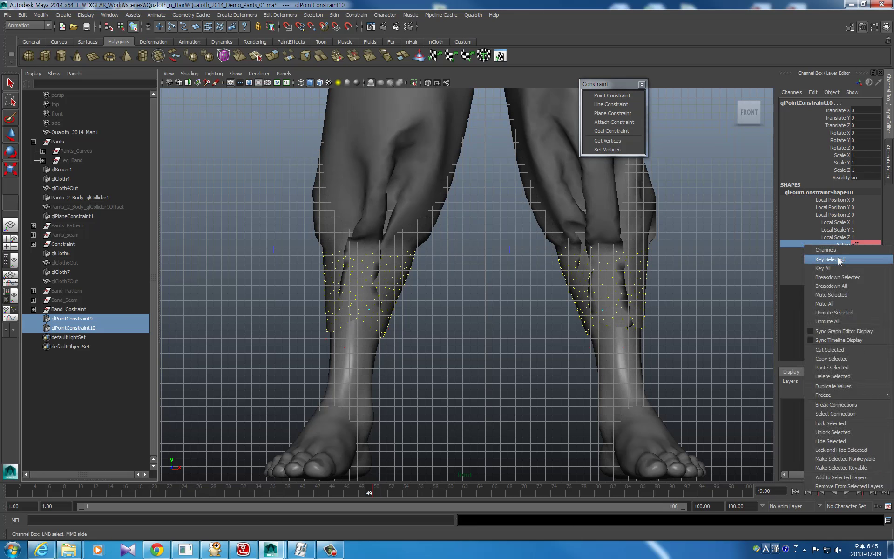
{"action": "left_click", "coordinate": [841, 259]}
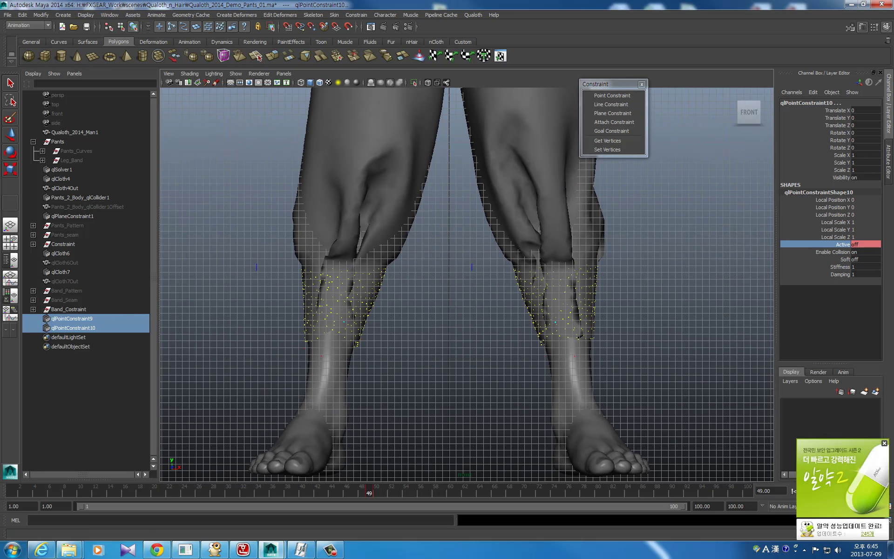
{"action": "left_click", "coordinate": [885, 443]}
Orbit to view the legs and select only the left cuff constraint.
{"action": "key", "text": "period"}
{"action": "key", "text": "space"}
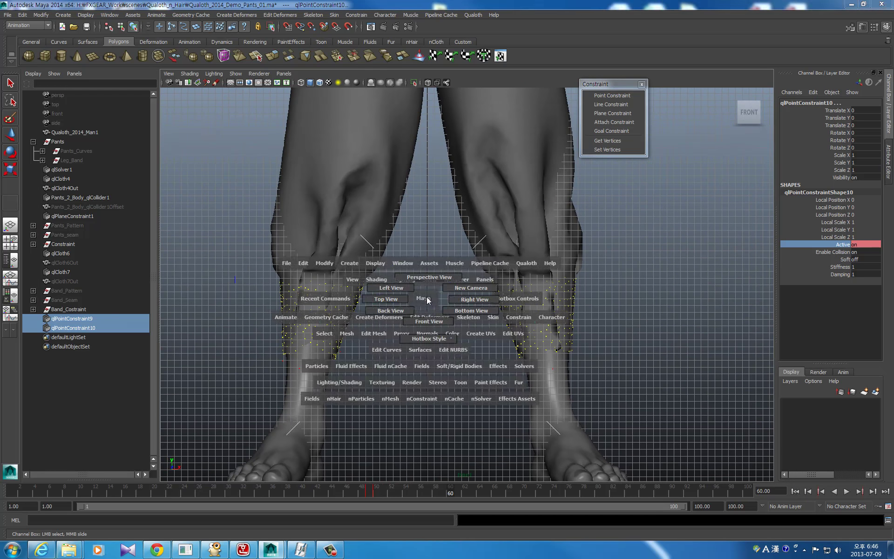
{"action": "mouse_move", "coordinate": [427, 300]}
{"action": "left_mouse_down", "text": "alt"}
{"action": "mouse_move", "coordinate": [375, 269]}
{"action": "mouse_move", "coordinate": [410, 259]}
{"action": "left_mouse_up", "text": "alt"}
{"action": "left_click", "coordinate": [375, 269]}
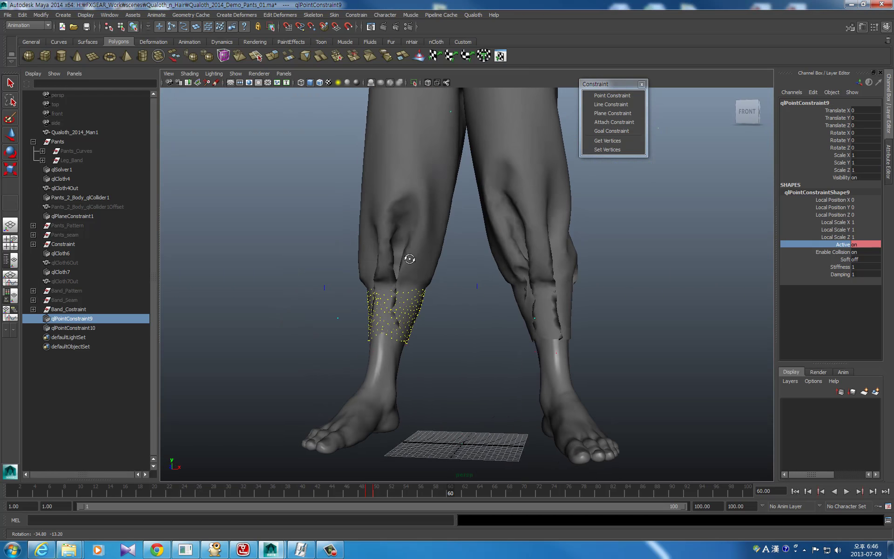
In wireframe, raise qlPointConstraint9 up the left shin and widen it sideways.
{"action": "left_click_drag", "start_coordinate": [309, 243], "coordinate": [409, 213], "text": "alt"}
{"action": "scroll", "coordinate": [355, 287], "scroll_direction": "up", "scroll_amount": 2}
{"action": "key", "text": "w"}
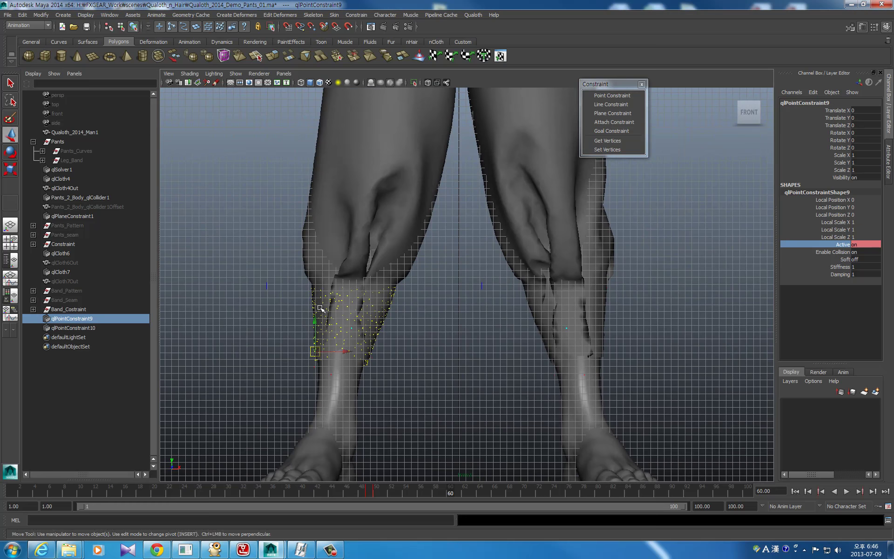
{"action": "left_click_drag", "start_coordinate": [321, 308], "coordinate": [314, 294]}
{"action": "key", "text": "4"}
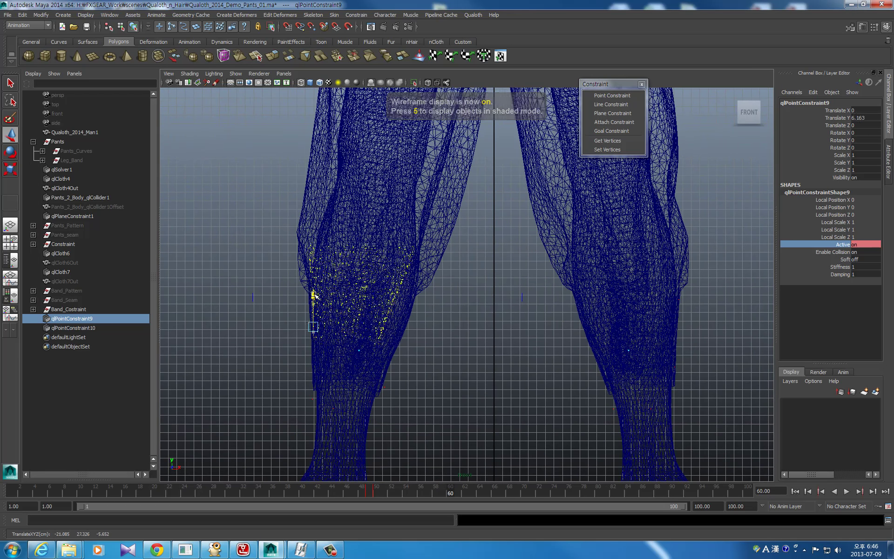
{"action": "left_click_drag", "start_coordinate": [314, 294], "coordinate": [316, 287]}
{"action": "middle_click_drag", "start_coordinate": [360, 245], "coordinate": [381, 239], "text": "alt"}
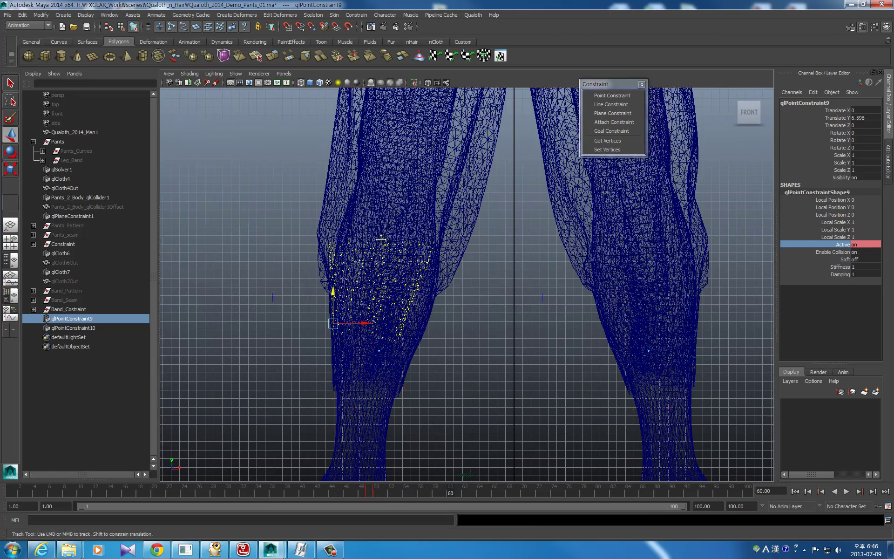
{"action": "scroll", "coordinate": [381, 239], "scroll_direction": "up", "scroll_amount": 2}
{"action": "key", "text": "r"}
{"action": "left_click_drag", "start_coordinate": [347, 350], "coordinate": [355, 350]}
Deepen and tilt qlPointConstraint9 in perspective view, then key its transform.
{"action": "key", "text": "space"}
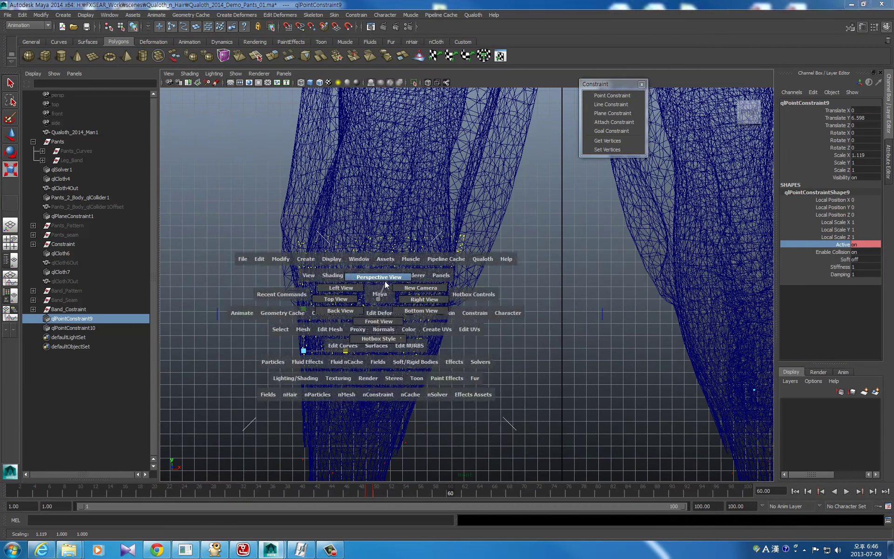
{"action": "left_click", "coordinate": [384, 281]}
{"action": "scroll", "coordinate": [512, 281], "scroll_direction": "up", "scroll_amount": 3}
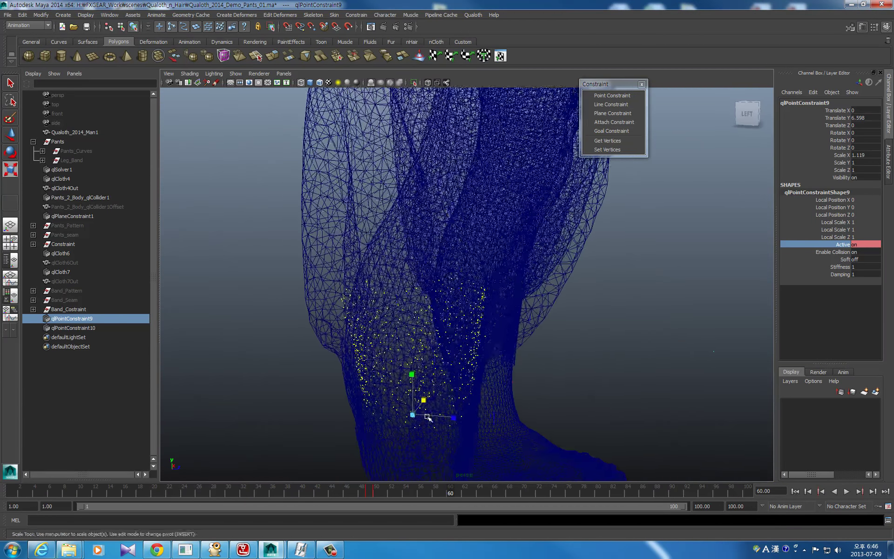
{"action": "mouse_move", "coordinate": [454, 419]}
{"action": "left_mouse_down"}
{"action": "mouse_move", "coordinate": [433, 415]}
{"action": "mouse_move", "coordinate": [493, 365]}
{"action": "mouse_move", "coordinate": [496, 395]}
{"action": "mouse_move", "coordinate": [507, 377]}
{"action": "left_mouse_up"}
{"action": "key", "text": "w"}
{"action": "key", "text": "e"}
{"action": "mouse_move", "coordinate": [487, 358]}
{"action": "left_mouse_down", "text": "alt"}
{"action": "mouse_move", "coordinate": [479, 396]}
{"action": "mouse_move", "coordinate": [517, 333]}
{"action": "mouse_move", "coordinate": [502, 382]}
{"action": "mouse_move", "coordinate": [480, 380]}
{"action": "mouse_move", "coordinate": [433, 281]}
{"action": "mouse_move", "coordinate": [385, 267]}
{"action": "left_mouse_up", "text": "alt"}
{"action": "key", "text": "s"}
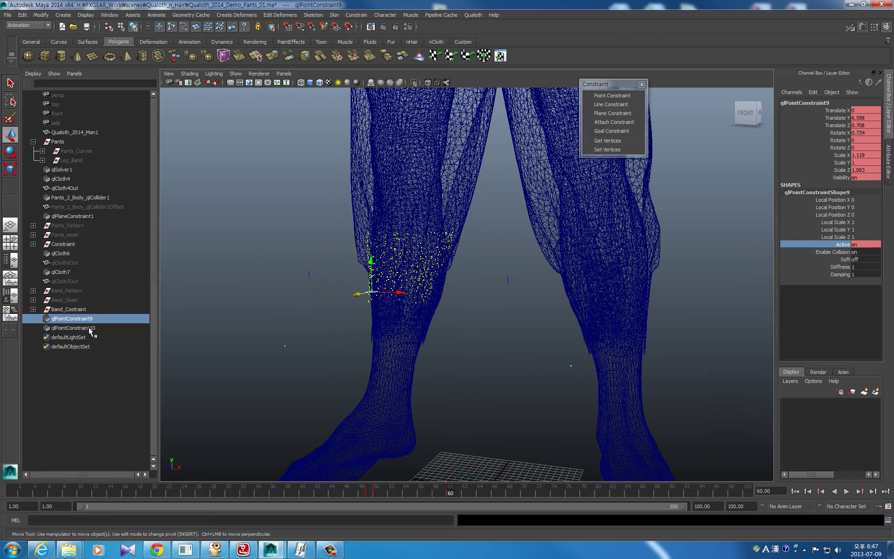
Frame qlPointConstraint10 and widen it sideways around the right shin.
{"action": "left_click", "coordinate": [89, 327]}
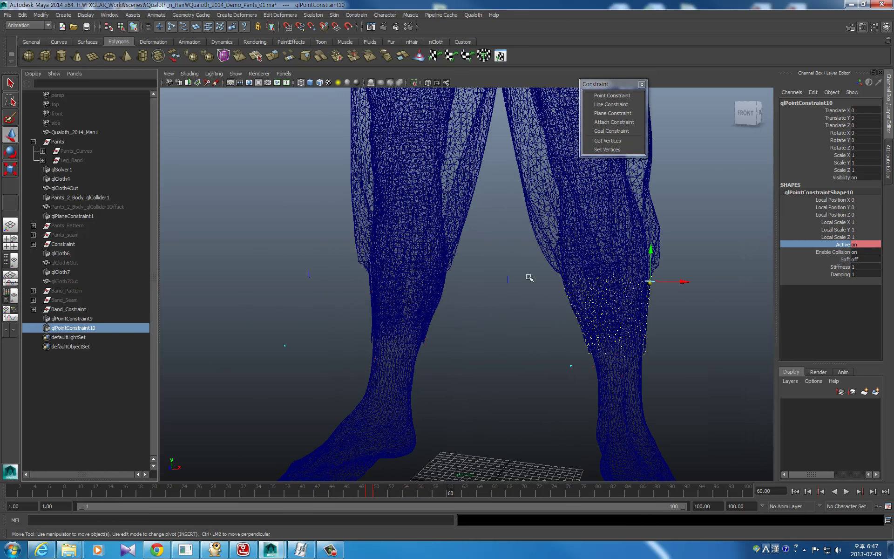
{"action": "key", "text": "f"}
{"action": "left_click_drag", "start_coordinate": [606, 284], "coordinate": [607, 265]}
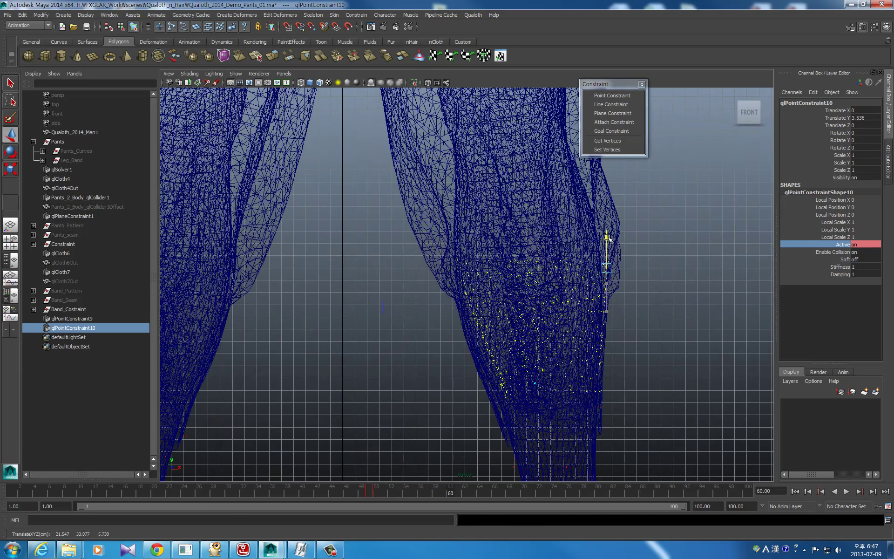
{"action": "key", "text": "ctrl+z"}
{"action": "key", "text": "ctrl+z"}
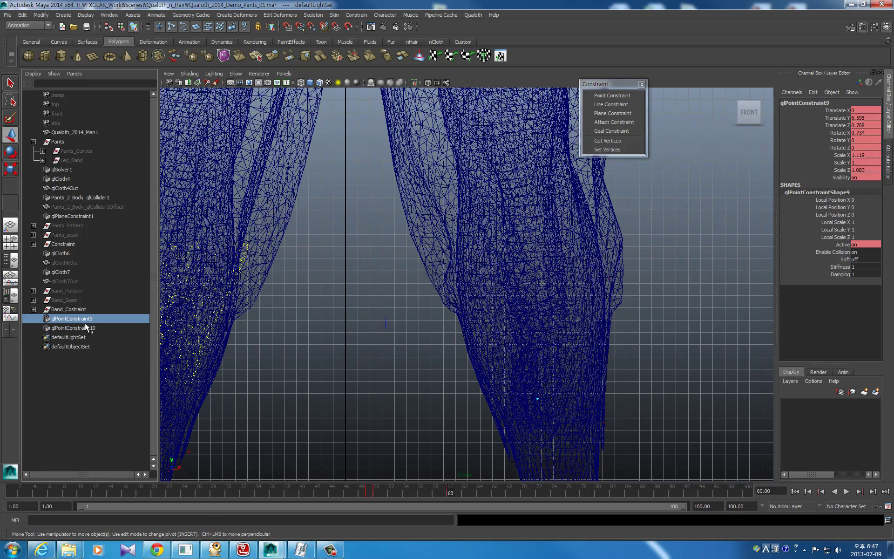
{"action": "left_click", "coordinate": [86, 327]}
{"action": "key", "text": "ctrl+z"}
{"action": "left_click", "coordinate": [606, 250]}
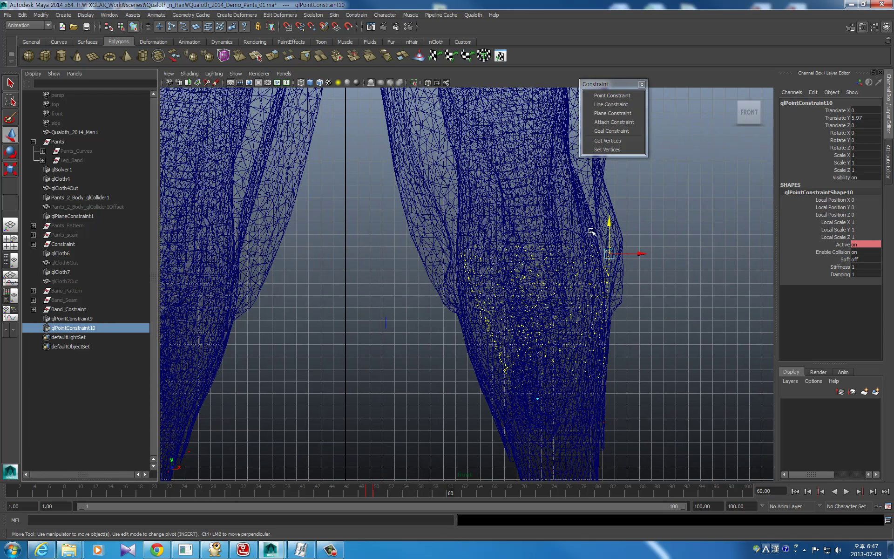
{"action": "key", "text": "r"}
{"action": "left_click_drag", "start_coordinate": [606, 250], "coordinate": [649, 249]}
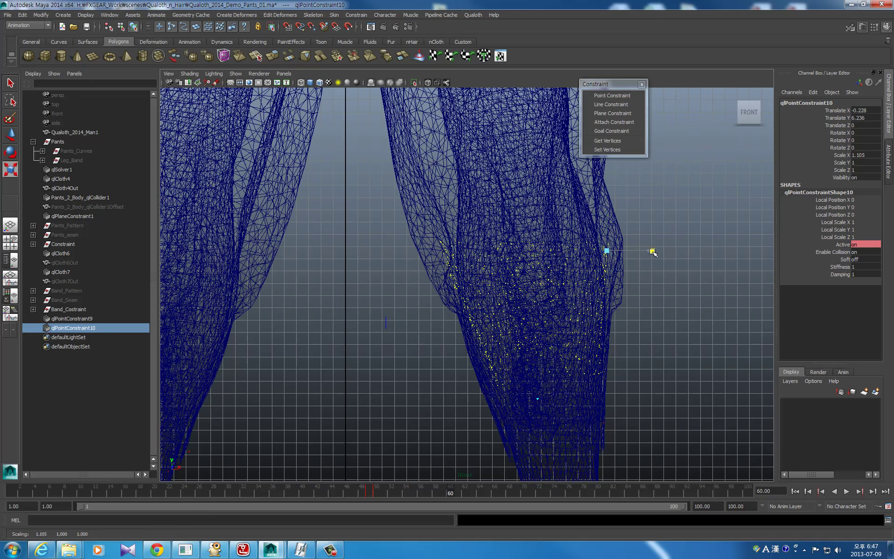
Fit qlPointConstraint10 to the right leg in side view and key its transform.
{"action": "key", "text": "space"}
{"action": "mouse_move", "coordinate": [425, 295]}
{"action": "left_mouse_down"}
{"action": "mouse_move", "coordinate": [454, 282]}
{"action": "mouse_move", "coordinate": [432, 281]}
{"action": "mouse_move", "coordinate": [458, 267]}
{"action": "mouse_move", "coordinate": [446, 279]}
{"action": "left_mouse_up"}
{"action": "key", "text": "w"}
{"action": "key", "text": "r"}
{"action": "key", "text": "w"}
{"action": "key", "text": "r"}
{"action": "key", "text": "w"}
{"action": "key", "text": "r"}
{"action": "key", "text": "e"}
{"action": "key", "text": "w"}
{"action": "key", "text": "s"}
Add the left cuff constraint so both cuff constraints are selected for keying.
{"action": "scroll", "coordinate": [447, 275], "scroll_direction": "down", "scroll_amount": 5}
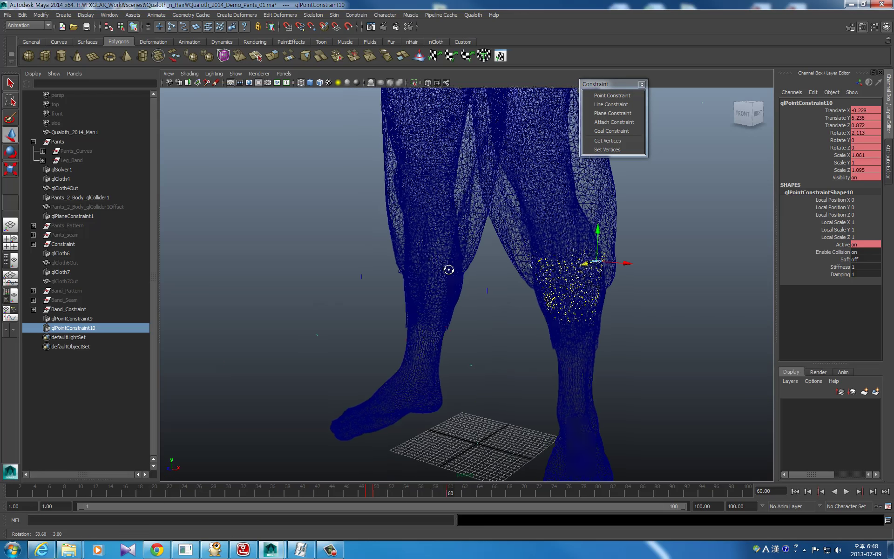
{"action": "left_click", "coordinate": [73, 318], "text": "ctrl"}
{"action": "right_click", "coordinate": [842, 244]}
Key both cuff constraints' Active, then key it off at frame 61.
{"action": "left_click", "coordinate": [847, 262]}
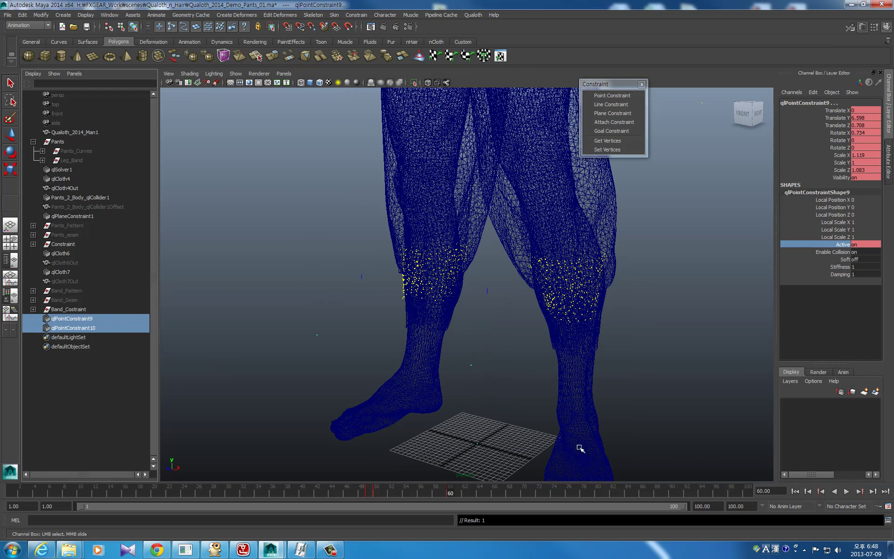
{"action": "left_click", "coordinate": [872, 491]}
{"action": "right_click", "coordinate": [844, 246]}
{"action": "left_click", "coordinate": [748, 113]}
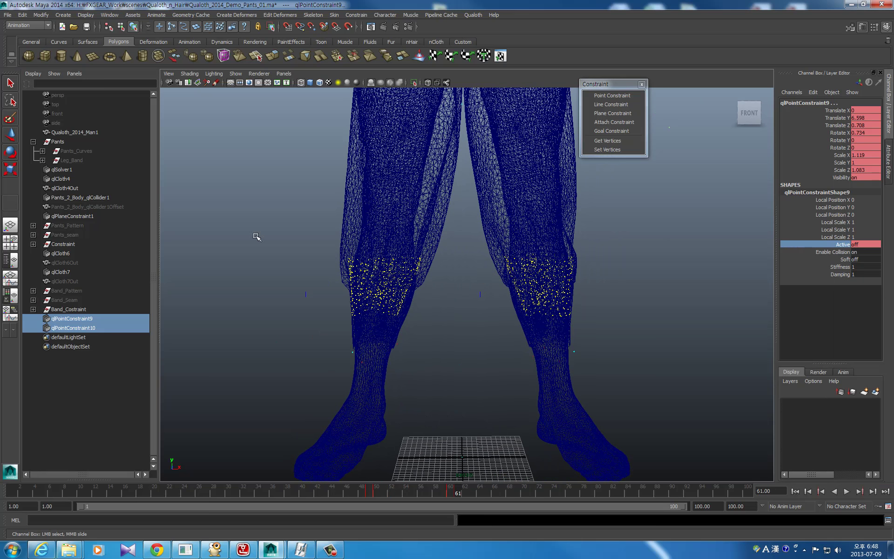
Return to frame 50 in smooth shaded display and play the cloth simulation.
{"action": "key", "text": "comma"}
{"action": "key", "text": "comma"}
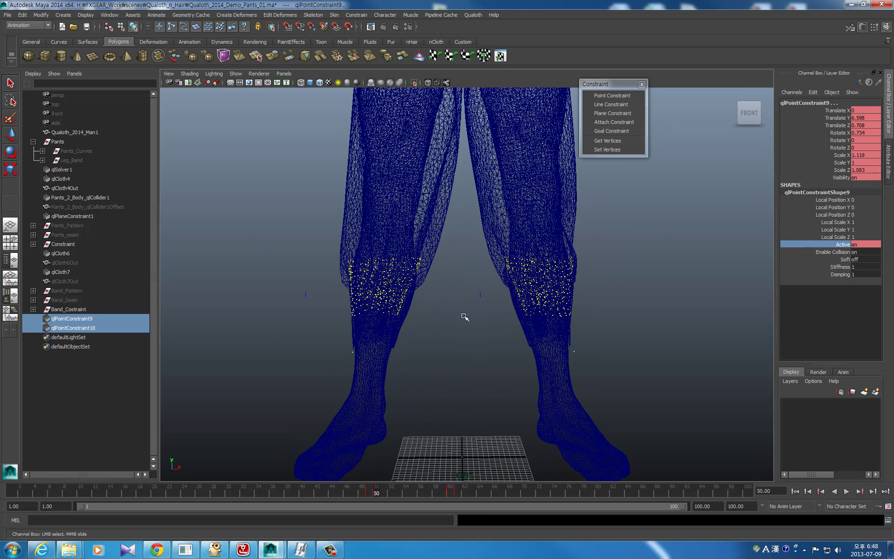
{"action": "key", "text": "5"}
{"action": "left_click", "coordinate": [455, 310]}
{"action": "left_click", "coordinate": [872, 491]}
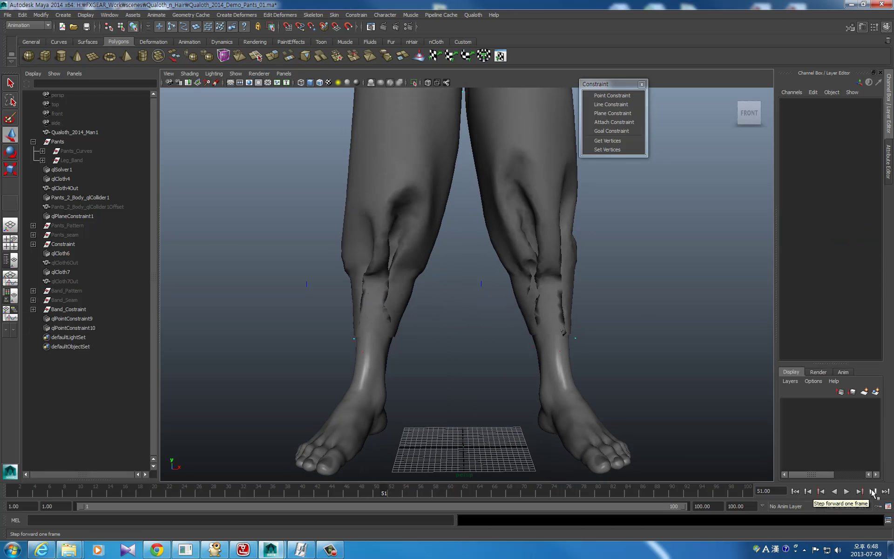
{"action": "left_click", "coordinate": [871, 491]}
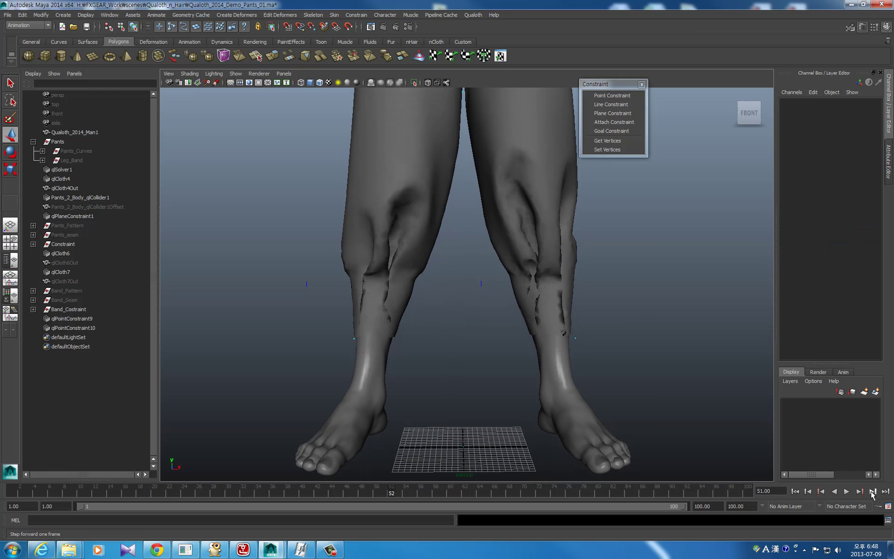
{"action": "left_click", "coordinate": [845, 491]}
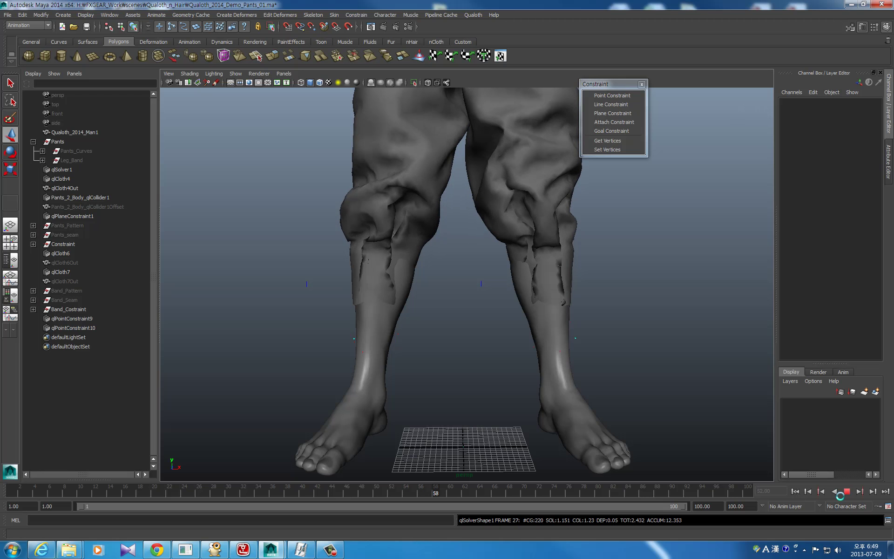
{"action": "left_click", "coordinate": [838, 491]}
Expand the Band_Costraint group, return to frame 50 and save the scene.
{"action": "middle_click_drag", "start_coordinate": [539, 269], "coordinate": [578, 295], "text": "alt"}
{"action": "left_click", "coordinate": [367, 219]}
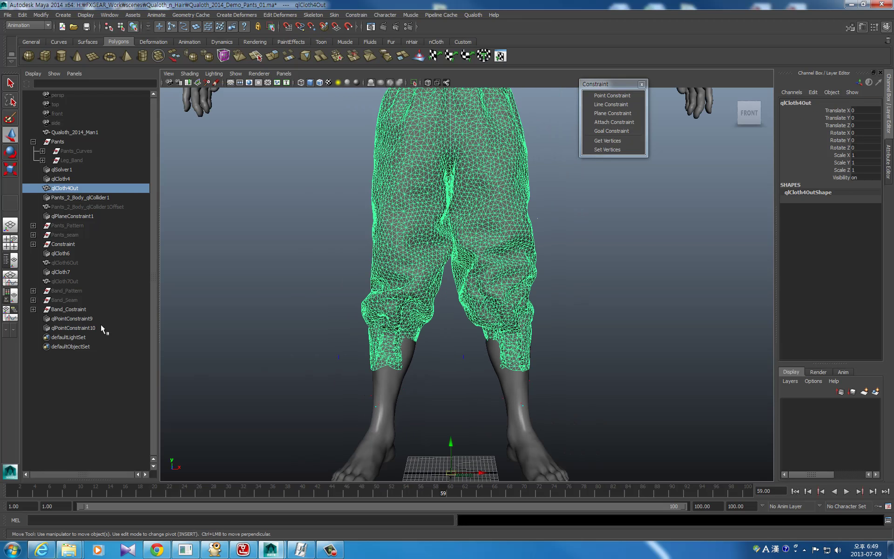
{"action": "left_click", "coordinate": [63, 310]}
{"action": "left_click", "coordinate": [33, 310]}
{"action": "left_click", "coordinate": [81, 318]}
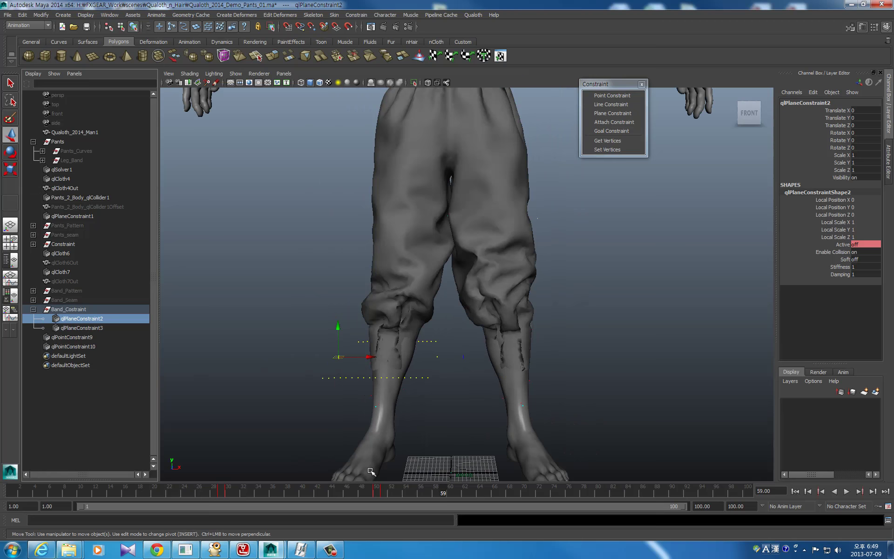
{"action": "left_click", "coordinate": [822, 491]}
{"action": "left_click", "coordinate": [431, 298]}
{"action": "left_click", "coordinate": [473, 15]}
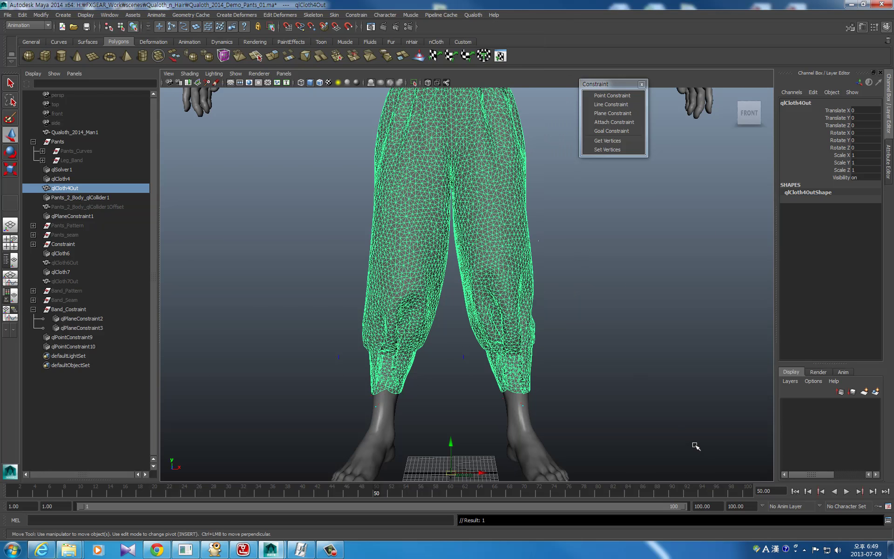
{"action": "key", "text": "ctrl+s"}
{"action": "key", "text": "w"}
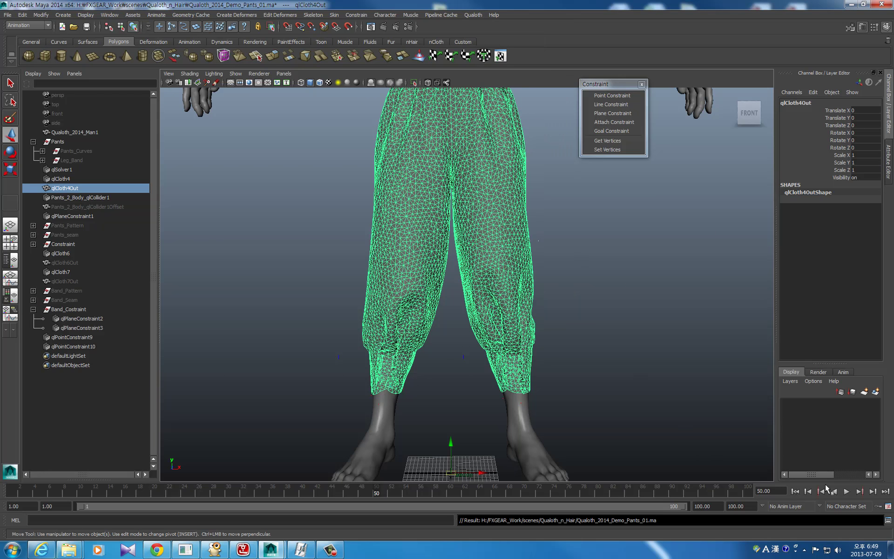
Play the cloth simulation to frame 60, then move qlPointConstraint9 and 10 into Band_Costraint.
{"action": "left_click", "coordinate": [846, 491]}
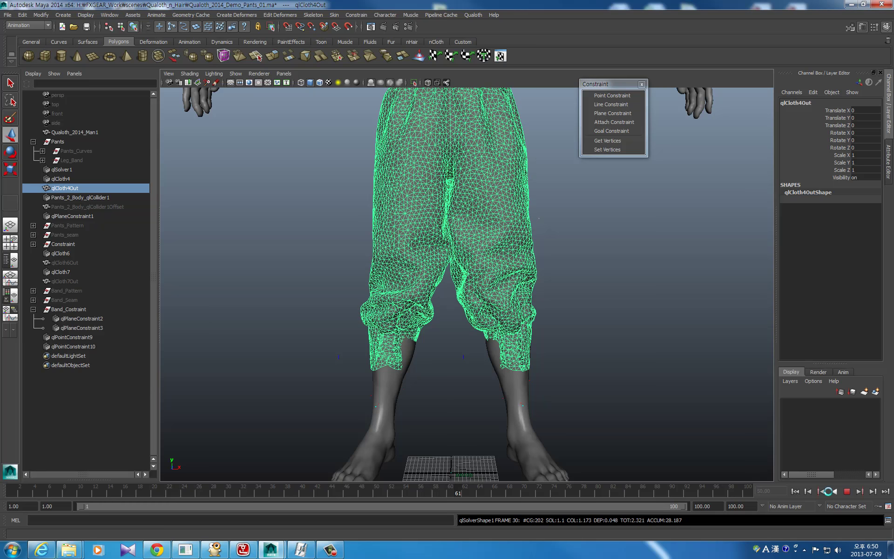
{"action": "key", "text": "Escape"}
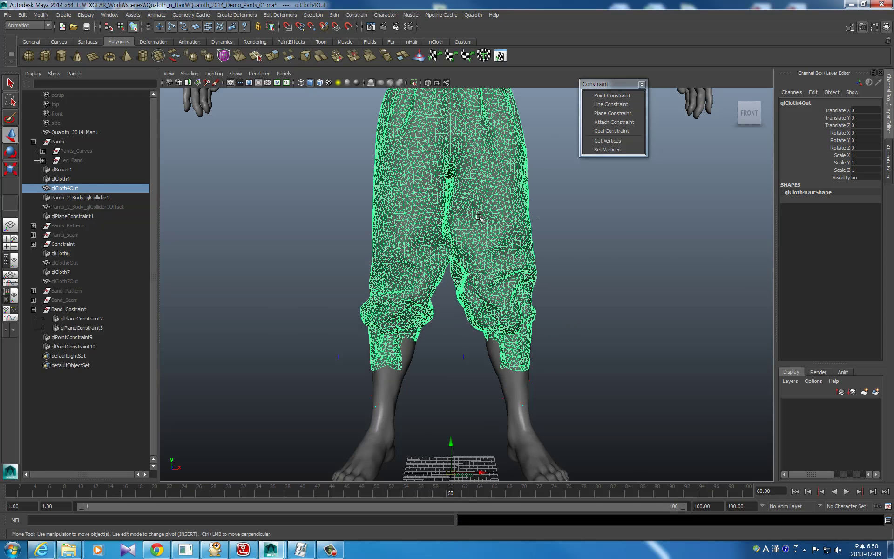
{"action": "left_click", "coordinate": [82, 337]}
{"action": "mouse_move", "coordinate": [82, 346]}
{"action": "middle_mouse_down"}
{"action": "mouse_move", "coordinate": [82, 309]}
{"action": "mouse_move", "coordinate": [75, 328]}
{"action": "middle_mouse_up"}
{"action": "left_click", "coordinate": [577, 275]}
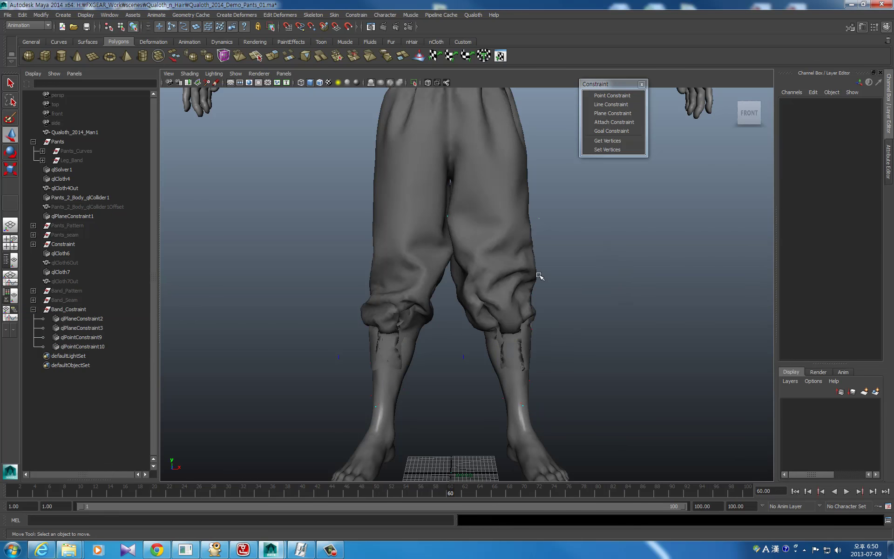
{"action": "left_click", "coordinate": [531, 274]}
In front view, attach the right cuff's vertices to the body with qlAttachConstraint1.
{"action": "mouse_move", "coordinate": [521, 272]}
{"action": "left_mouse_down", "text": "alt"}
{"action": "mouse_move", "coordinate": [300, 278]}
{"action": "mouse_move", "coordinate": [492, 259]}
{"action": "left_mouse_up", "text": "alt"}
{"action": "left_click", "coordinate": [744, 110]}
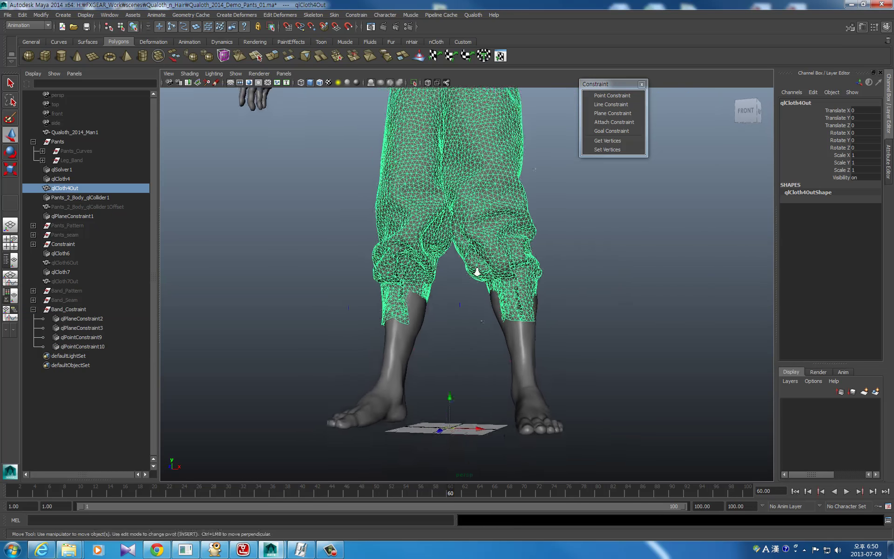
{"action": "right_click_drag", "start_coordinate": [538, 303], "coordinate": [506, 292]}
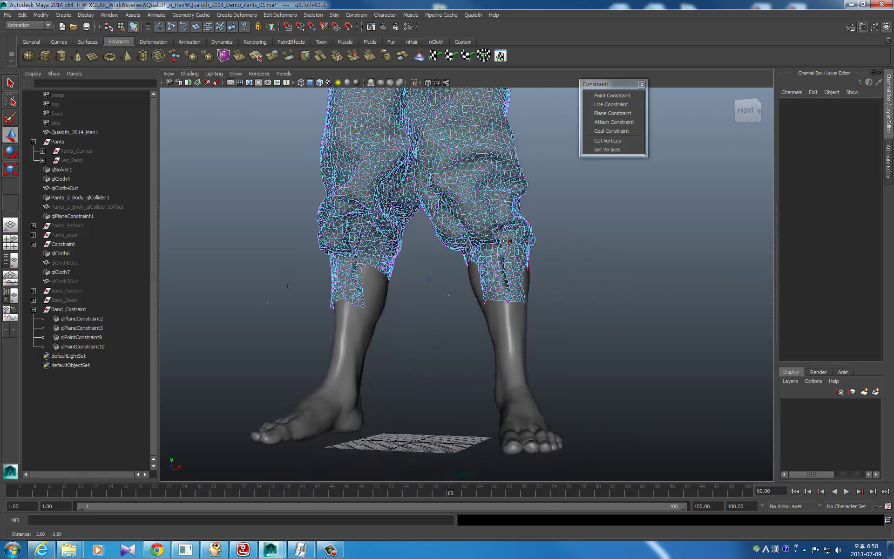
{"action": "key", "text": "space"}
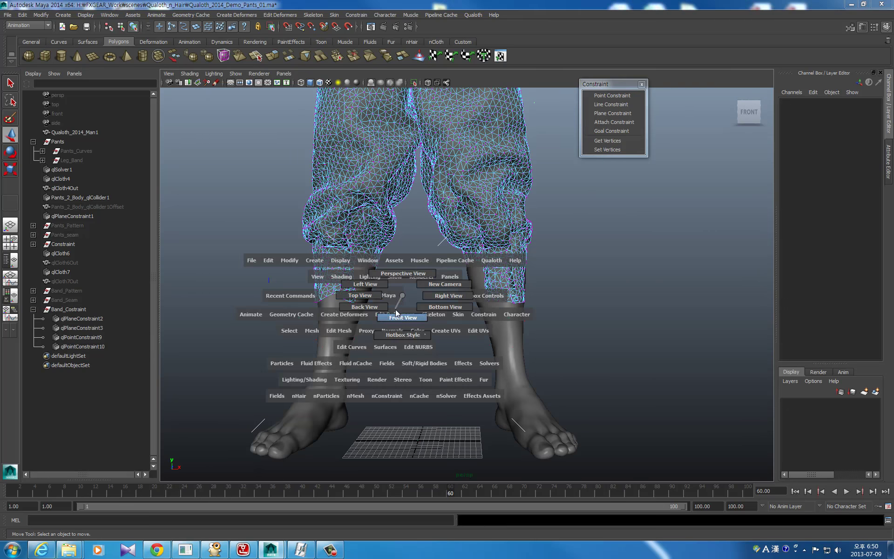
{"action": "scroll", "coordinate": [395, 309], "scroll_direction": "up", "scroll_amount": 4}
{"action": "mouse_move", "coordinate": [634, 420]}
{"action": "left_mouse_down"}
{"action": "mouse_move", "coordinate": [347, 294]}
{"action": "mouse_move", "coordinate": [369, 271]}
{"action": "left_mouse_up"}
{"action": "middle_click_drag", "start_coordinate": [372, 275], "coordinate": [384, 278], "text": "alt"}
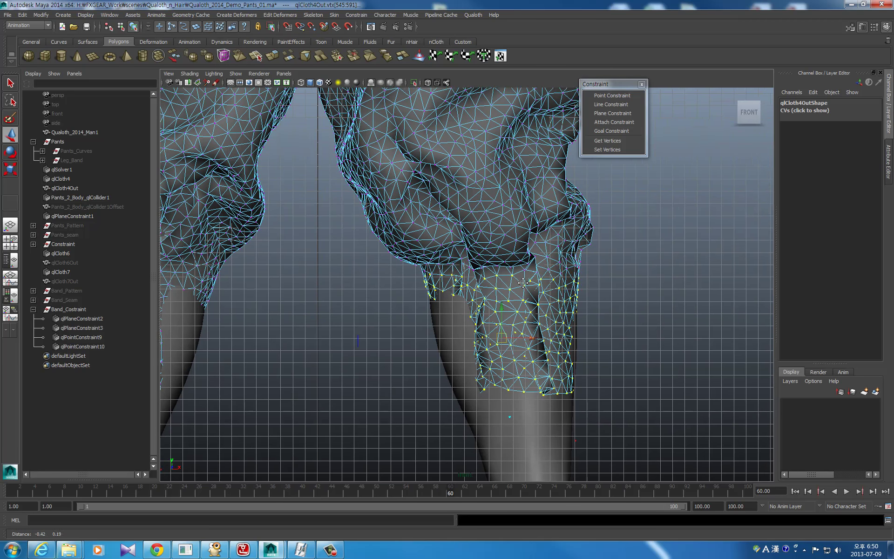
{"action": "left_click", "coordinate": [573, 426], "text": "shift"}
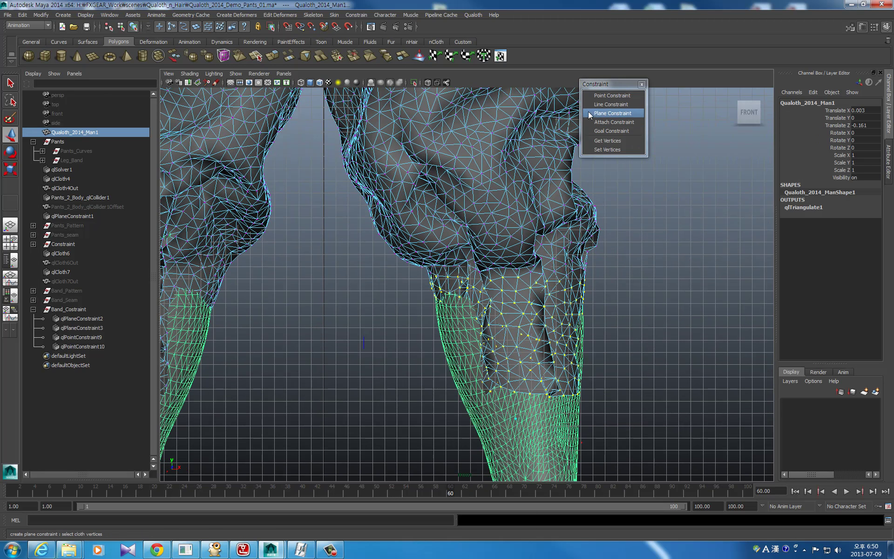
{"action": "left_click", "coordinate": [614, 122]}
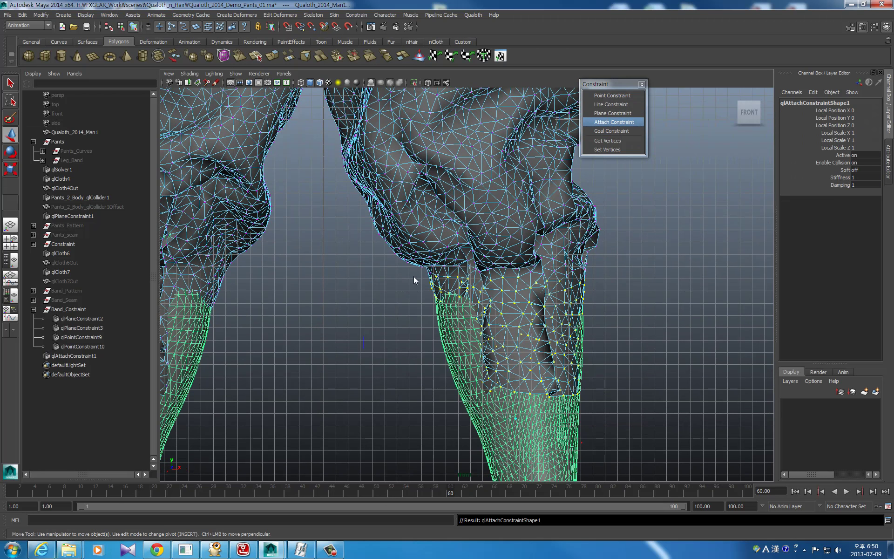
Attach the left cuff's vertices to the body with qlAttachConstraint2.
{"action": "left_click", "coordinate": [226, 280]}
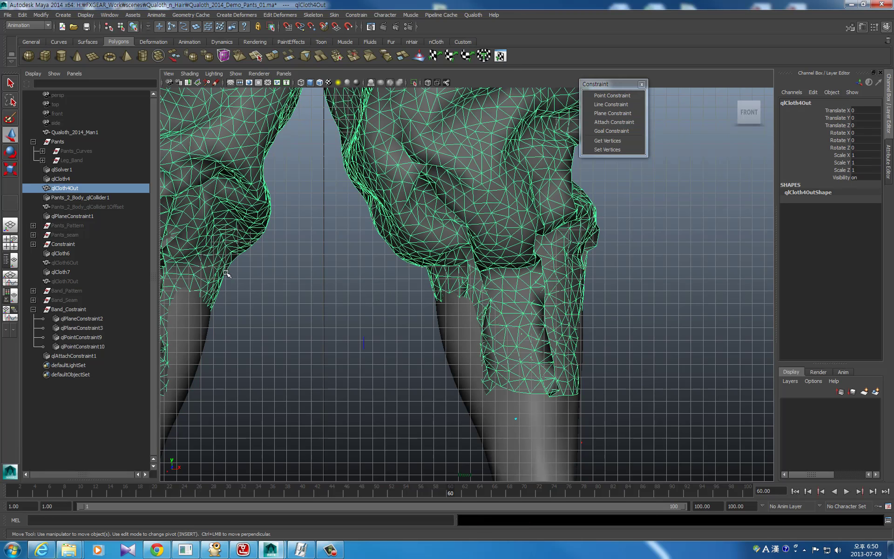
{"action": "scroll", "coordinate": [225, 275], "scroll_direction": "up", "scroll_amount": 3}
{"action": "right_click_drag", "start_coordinate": [421, 258], "coordinate": [404, 260]}
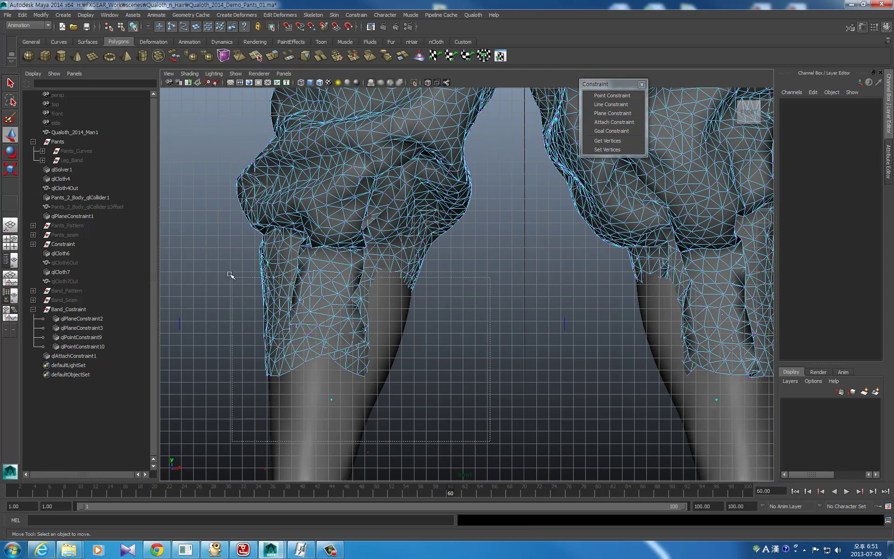
{"action": "left_click_drag", "start_coordinate": [235, 258], "coordinate": [353, 374]}
{"action": "left_click", "coordinate": [284, 414], "text": "shift"}
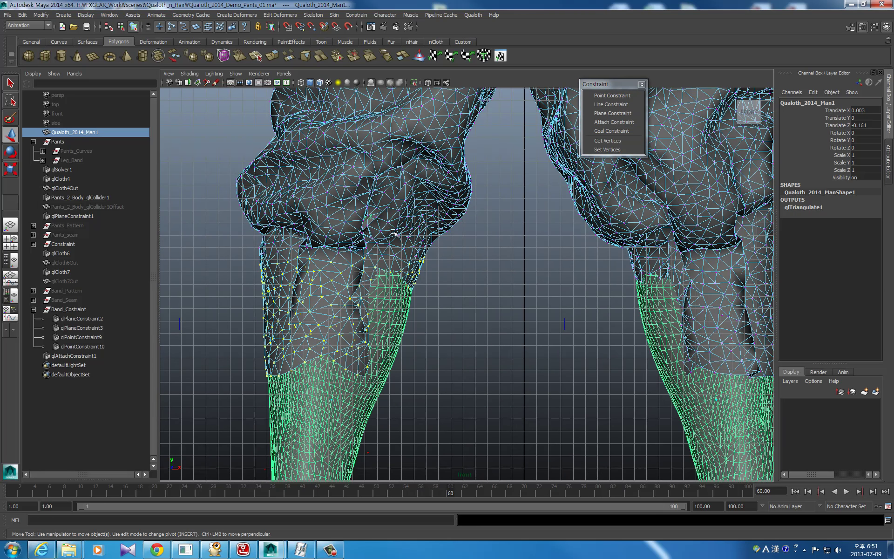
{"action": "left_click", "coordinate": [613, 122]}
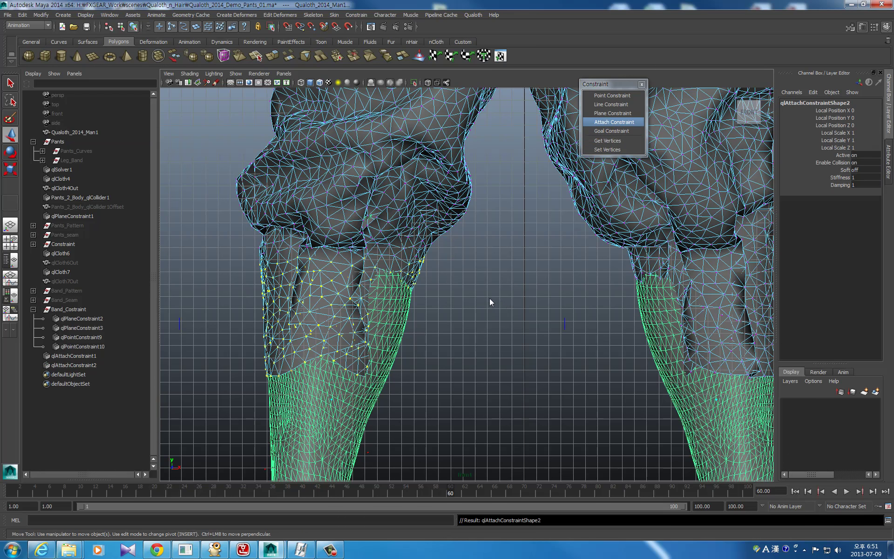
{"action": "left_click", "coordinate": [494, 285]}
{"action": "middle_click_drag", "start_coordinate": [489, 283], "coordinate": [475, 290], "text": "alt"}
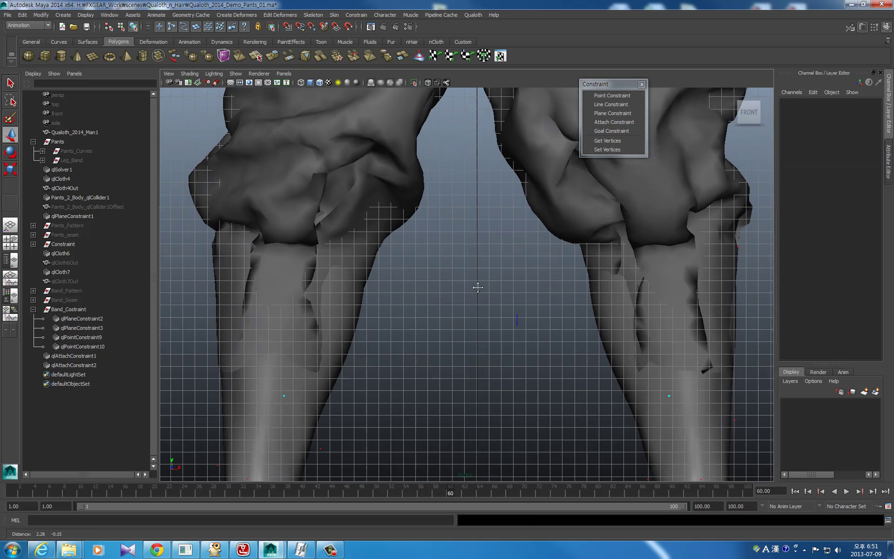
Key both attach constraints' Active attribute on at frame 60 and off at frame 59.
{"action": "mouse_move", "coordinate": [455, 245]}
{"action": "left_mouse_down", "text": "alt"}
{"action": "mouse_move", "coordinate": [463, 200]}
{"action": "mouse_move", "coordinate": [393, 279]}
{"action": "mouse_move", "coordinate": [466, 280]}
{"action": "left_mouse_up", "text": "alt"}
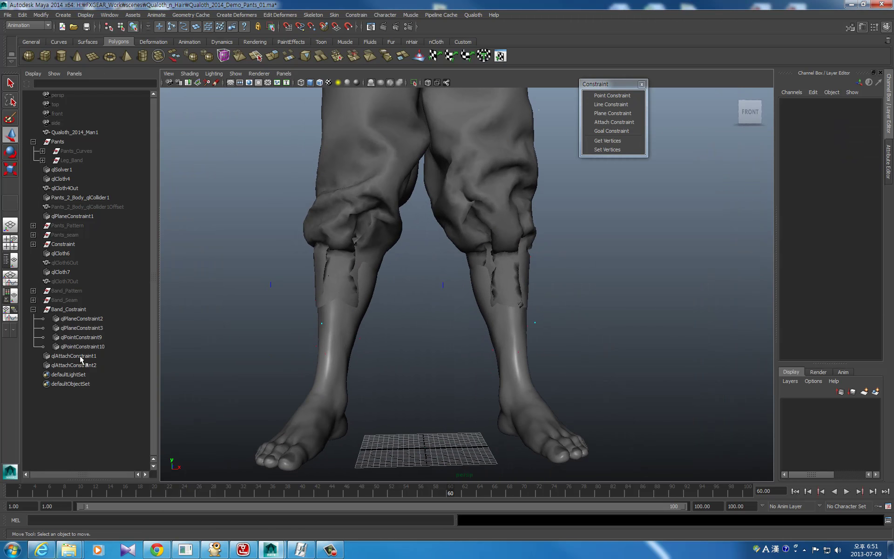
{"action": "left_click_drag", "start_coordinate": [81, 356], "coordinate": [84, 366]}
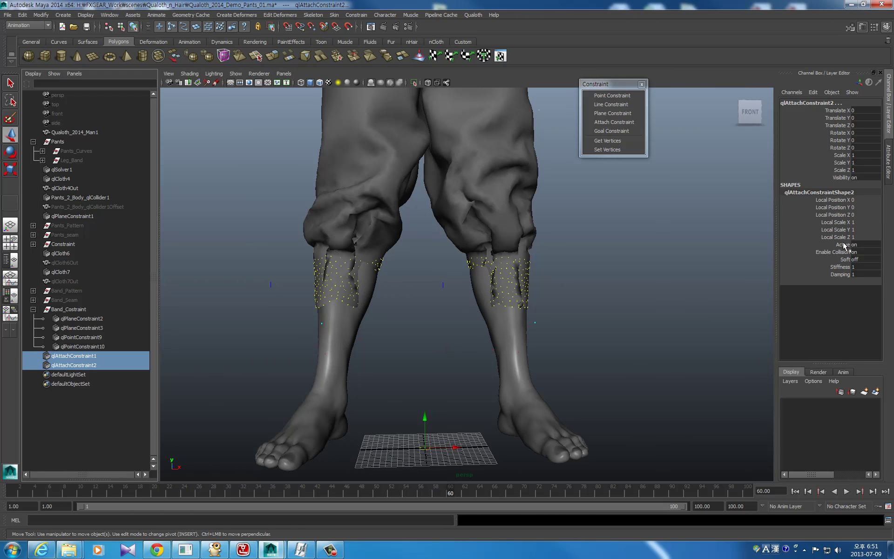
{"action": "right_click", "coordinate": [844, 242]}
{"action": "left_click", "coordinate": [834, 257]}
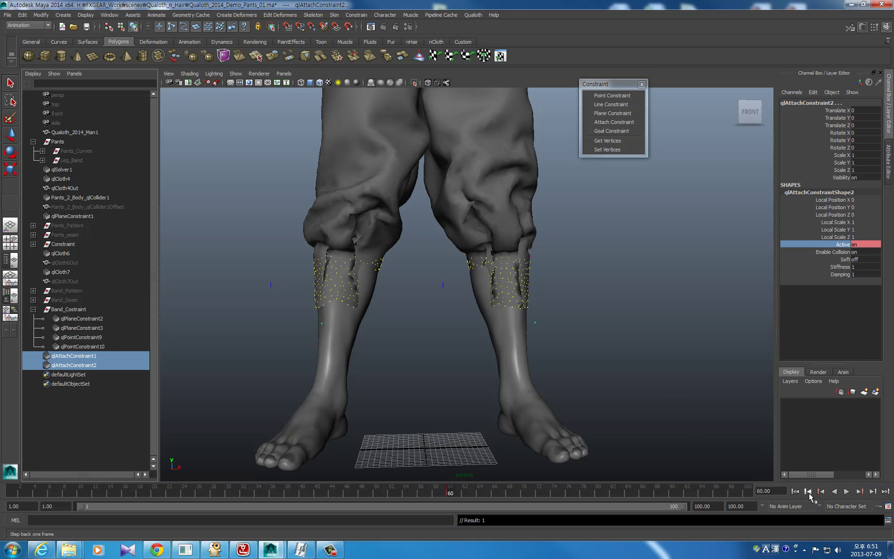
{"action": "left_click", "coordinate": [809, 493]}
{"action": "right_click", "coordinate": [834, 245]}
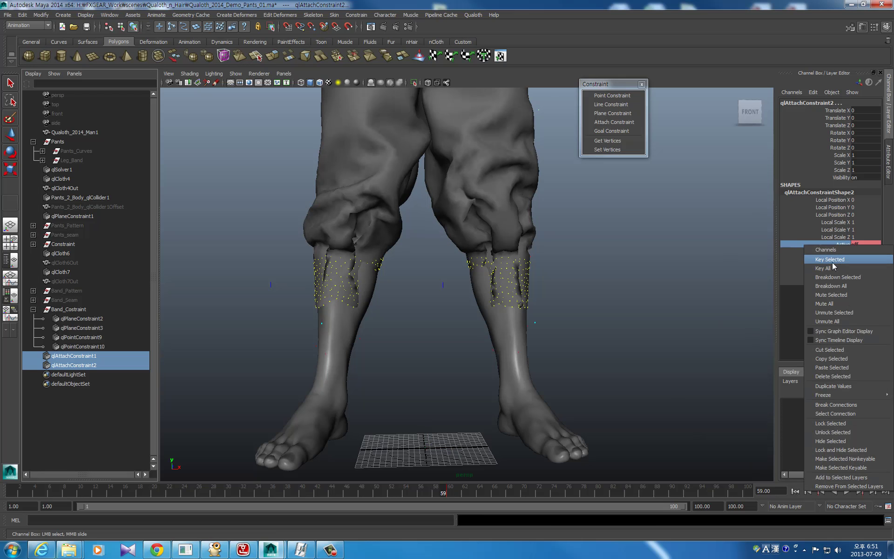
{"action": "left_click", "coordinate": [834, 260]}
{"action": "key", "text": "alt+period"}
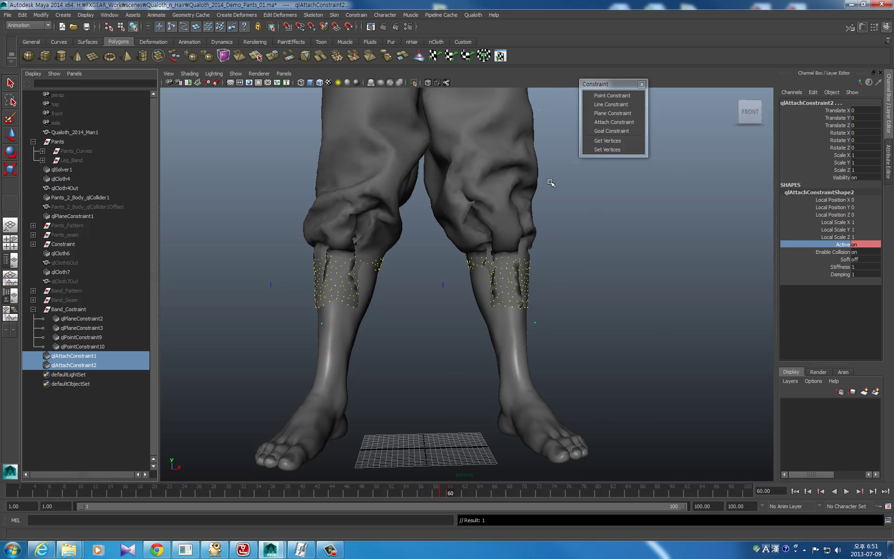
{"action": "left_click", "coordinate": [531, 177]}
{"action": "left_click", "coordinate": [473, 14]}
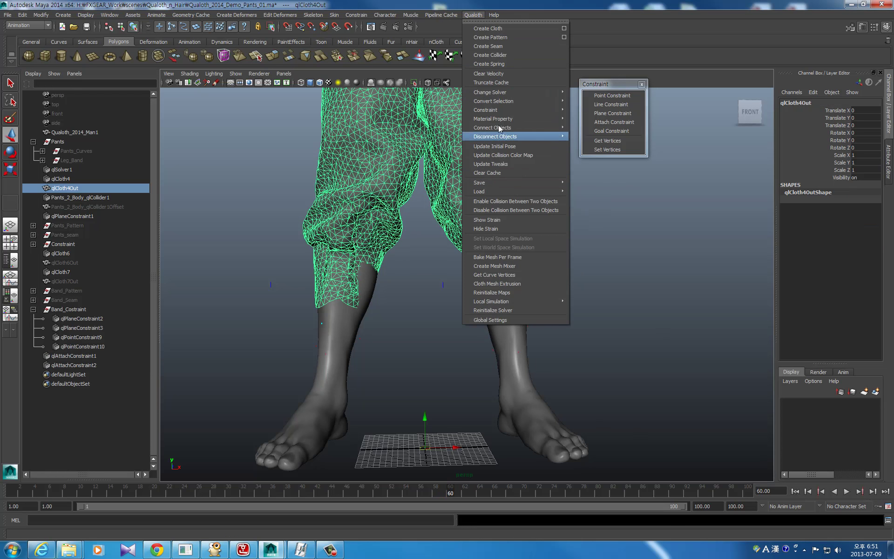
Truncate the qlCloth4Out cache, re-simulate the pants, and end the playback range at 90.
{"action": "left_click", "coordinate": [502, 83]}
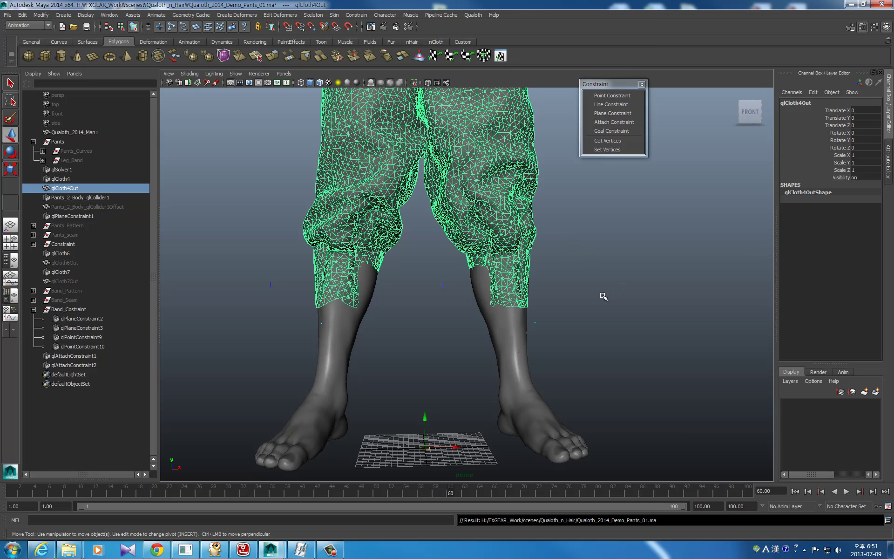
{"action": "left_click", "coordinate": [846, 492]}
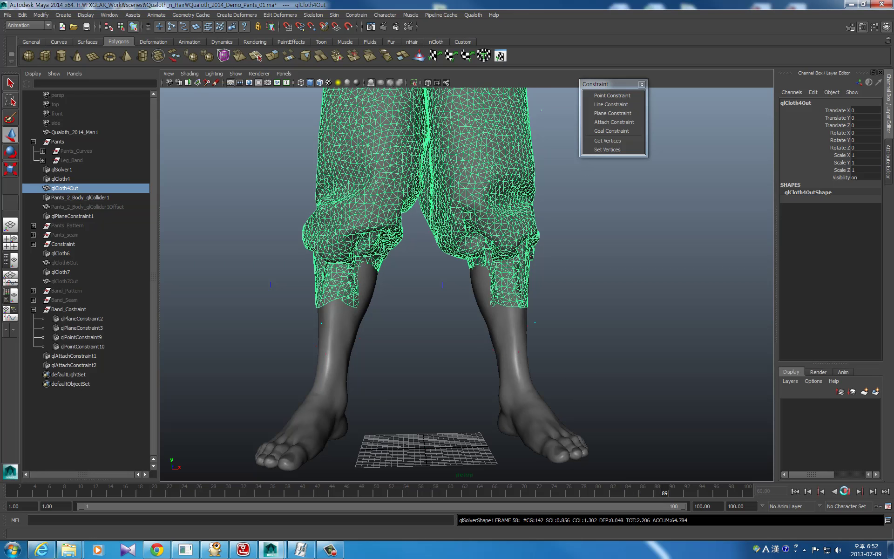
{"action": "left_click", "coordinate": [844, 491]}
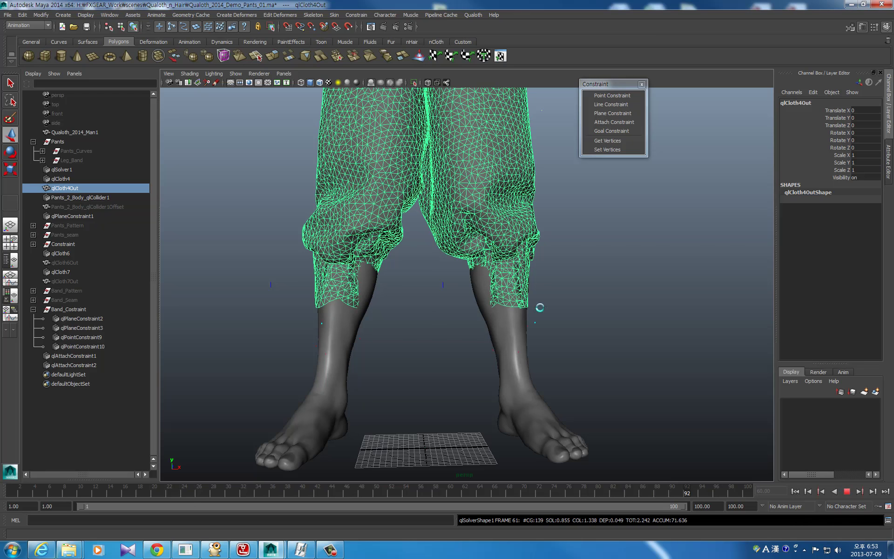
{"action": "left_click", "coordinate": [673, 492]}
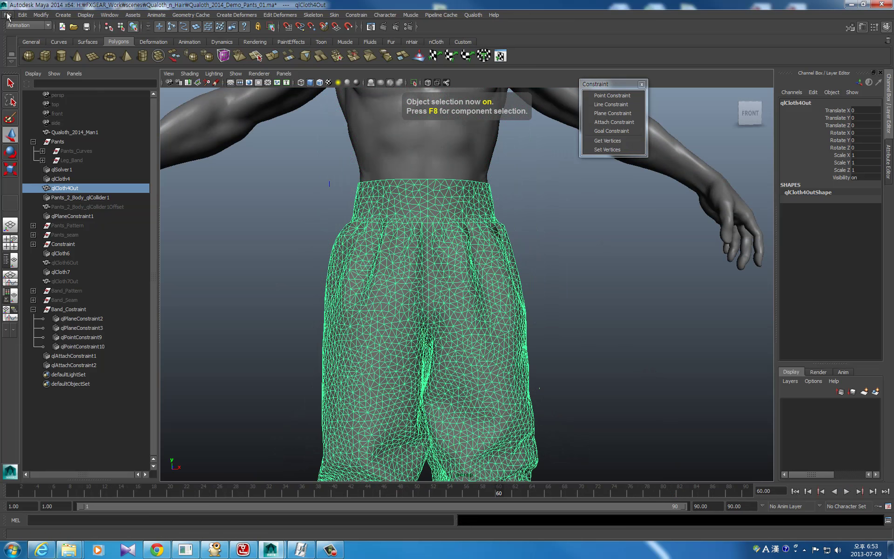
Export qlCloth4Out as OBJ to Qualoth_2014_Demo_Cloth/Pants.obj, overwriting the old file.
{"action": "left_click", "coordinate": [7, 15]}
{"action": "left_click", "coordinate": [89, 120]}
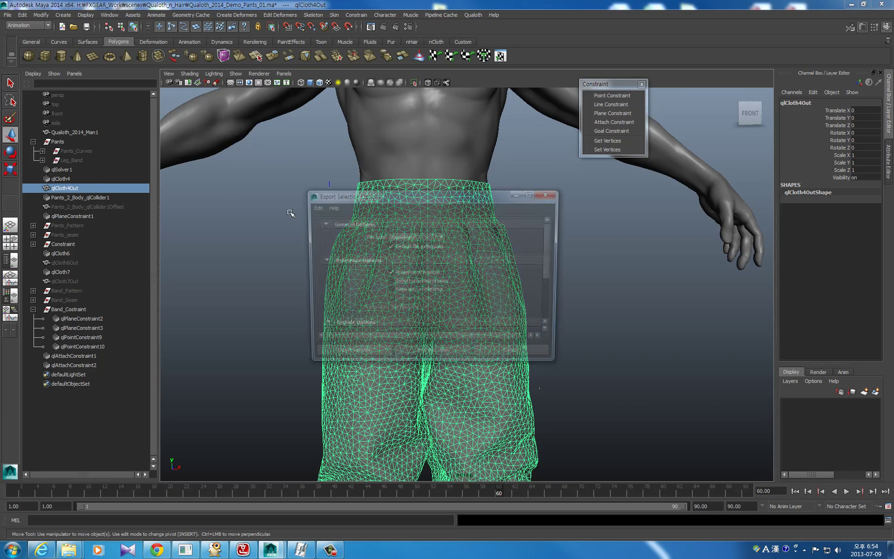
{"action": "left_click", "coordinate": [415, 237]}
{"action": "left_click", "coordinate": [435, 278]}
{"action": "left_click", "coordinate": [356, 355]}
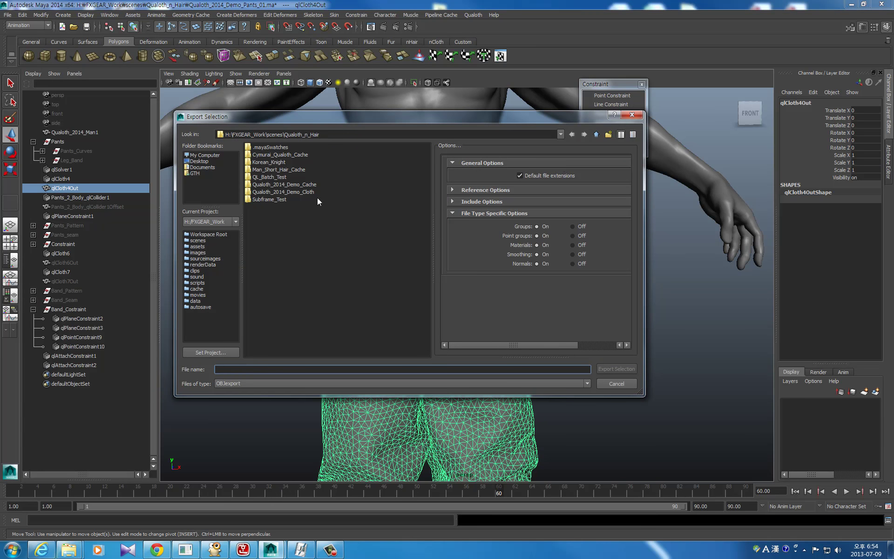
{"action": "double_click", "coordinate": [311, 192]}
{"action": "left_click", "coordinate": [267, 147]}
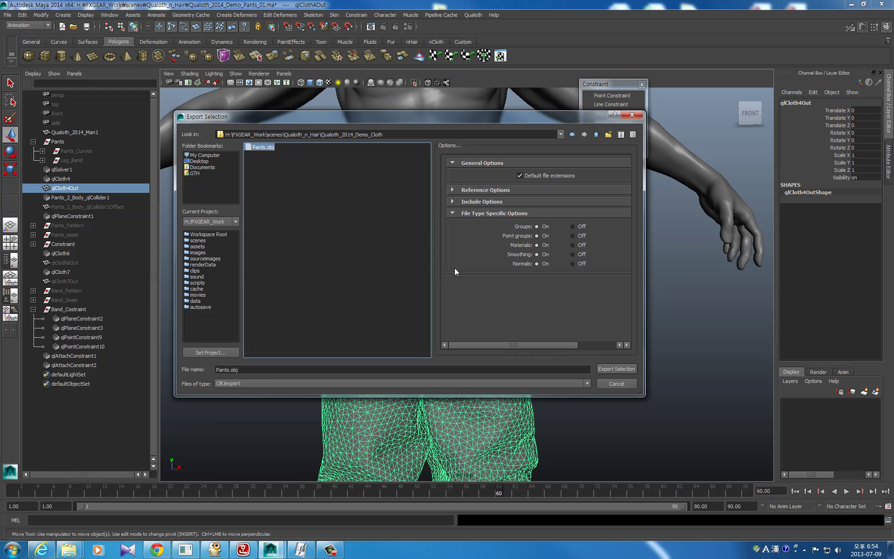
{"action": "left_click", "coordinate": [602, 370]}
{"action": "left_click", "coordinate": [396, 270]}
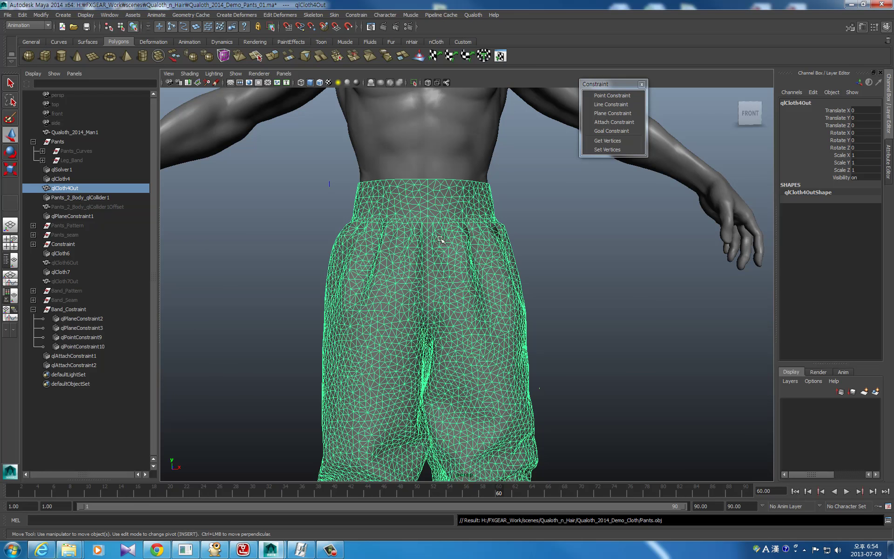
{"action": "left_click", "coordinate": [75, 309]}
{"action": "left_click", "coordinate": [72, 300], "text": "ctrl"}
Move the attach constraints into Band_Constraint, hide it, and group qlCloth6–Band_Constraint as Pants_Band.
{"action": "middle_click_drag", "start_coordinate": [72, 303], "coordinate": [70, 293]}
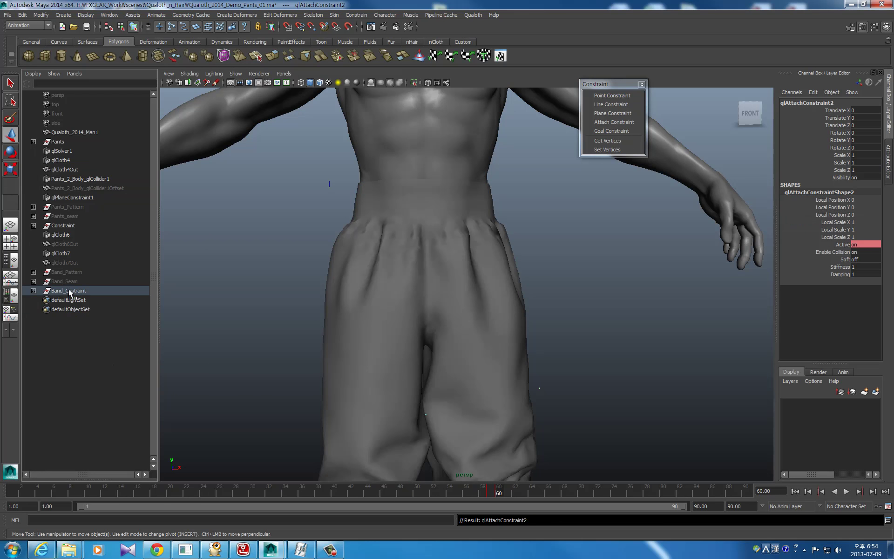
{"action": "left_click", "coordinate": [69, 291]}
{"action": "key", "text": "ctrl+h"}
{"action": "left_click", "coordinate": [60, 234]}
{"action": "left_click", "coordinate": [69, 289], "text": "shift"}
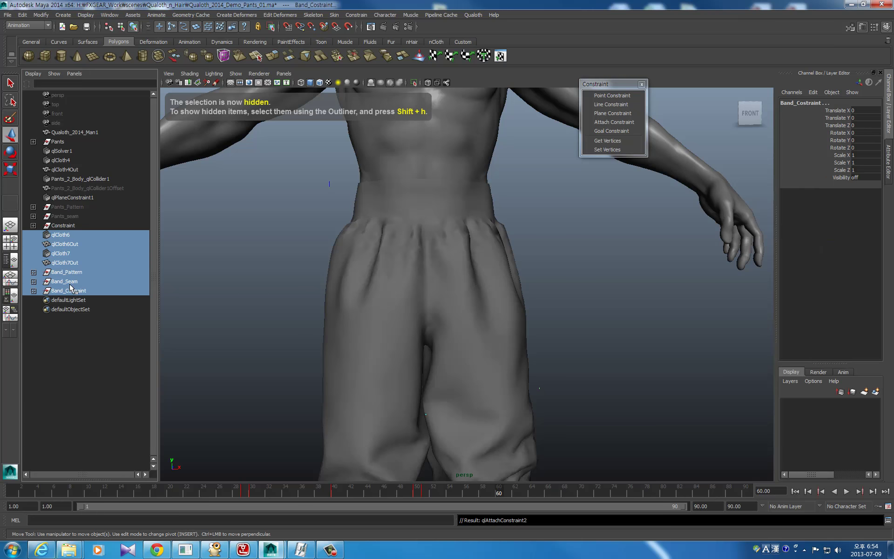
{"action": "key", "text": "ctrl+g"}
{"action": "double_click", "coordinate": [65, 235]}
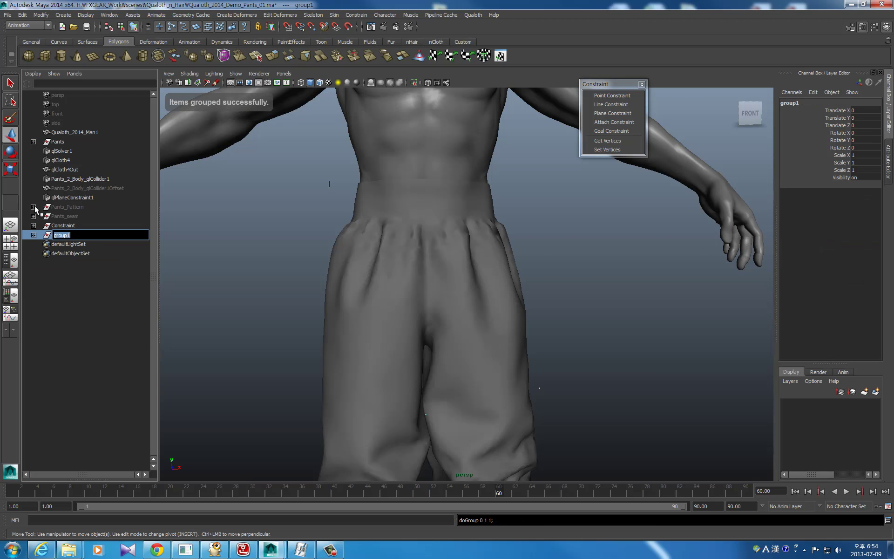
{"action": "type", "text": "Pants_Band"}
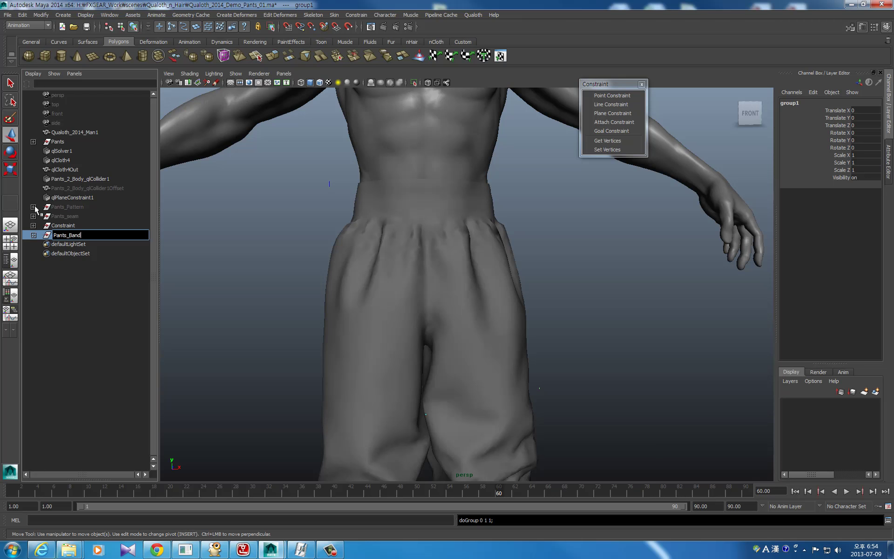
{"action": "key", "text": "Return"}
Parent qlSolver1 through Constraint under Pants, then move qlSolver1 back to top level.
{"action": "key", "text": "Up"}
{"action": "left_click", "coordinate": [58, 142]}
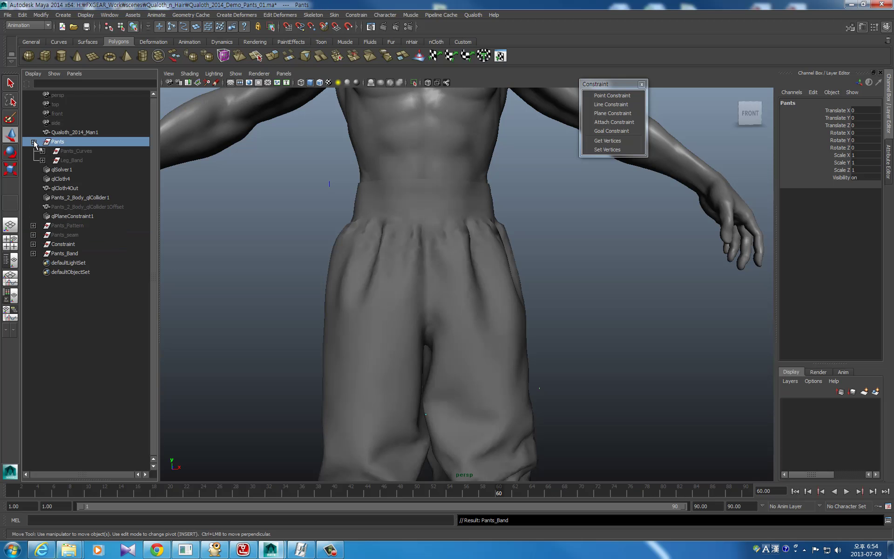
{"action": "left_click", "coordinate": [34, 142]}
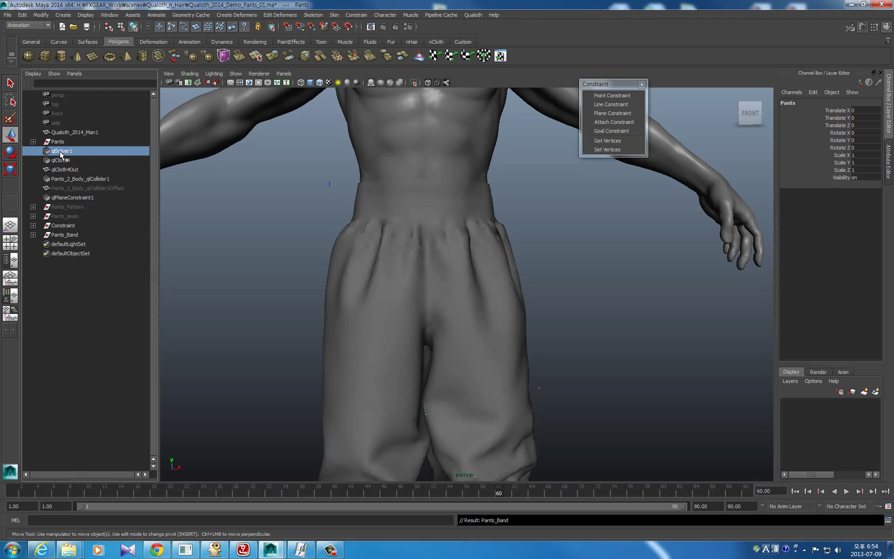
{"action": "left_click", "coordinate": [60, 150]}
{"action": "left_click", "coordinate": [66, 226], "text": "shift"}
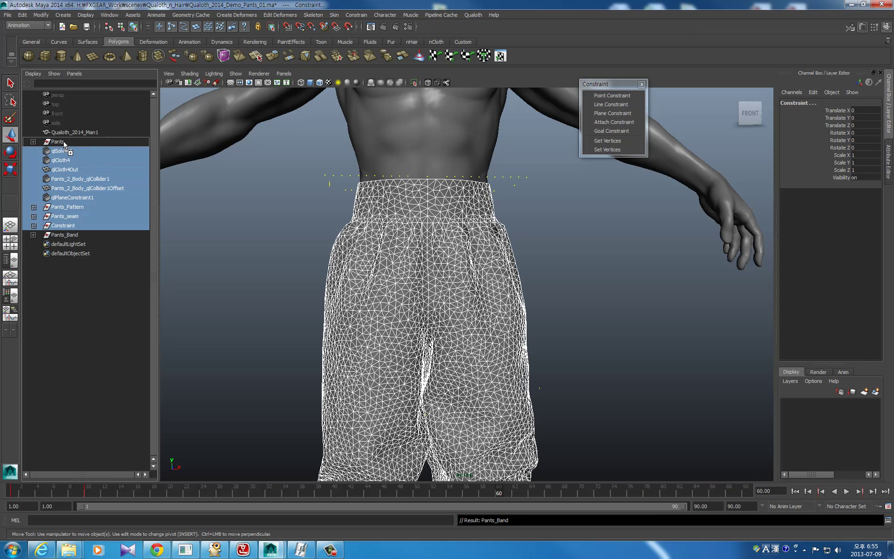
{"action": "middle_click_drag", "start_coordinate": [62, 153], "coordinate": [54, 142]}
{"action": "left_click", "coordinate": [34, 144]}
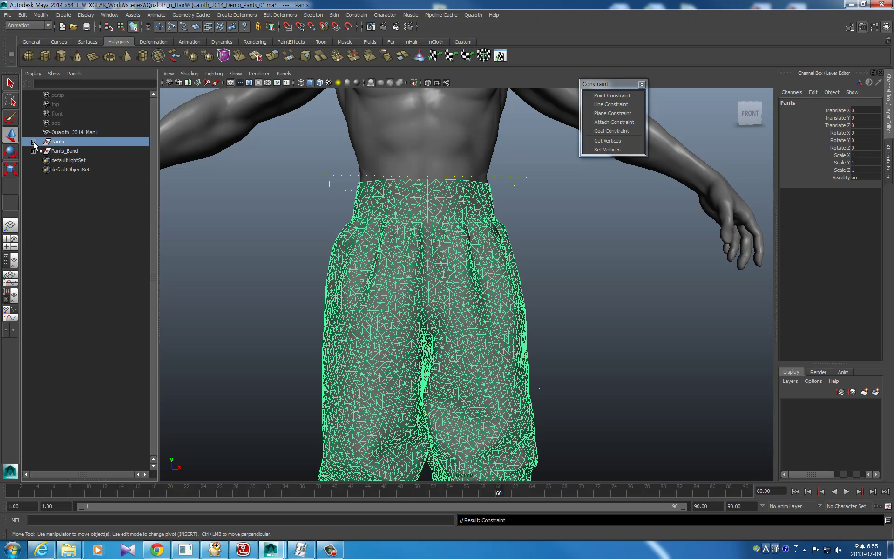
{"action": "left_click", "coordinate": [34, 142]}
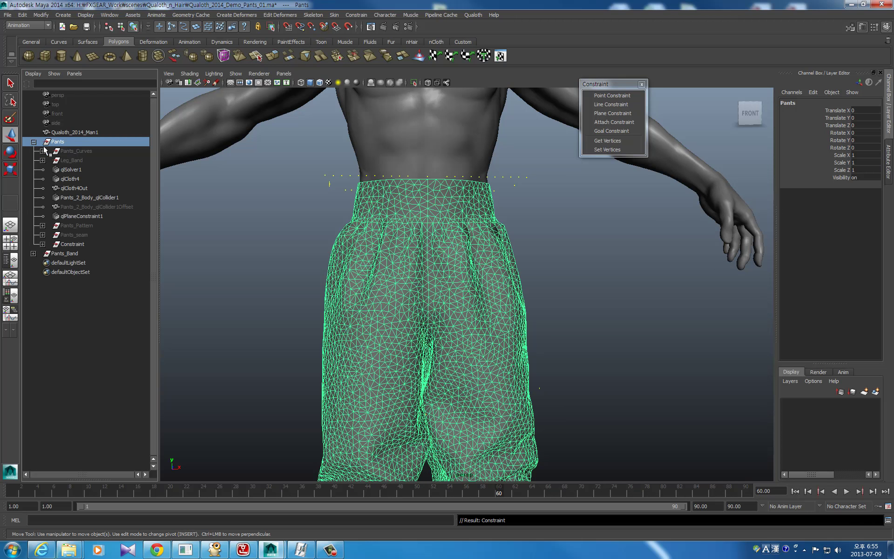
{"action": "left_click", "coordinate": [73, 170]}
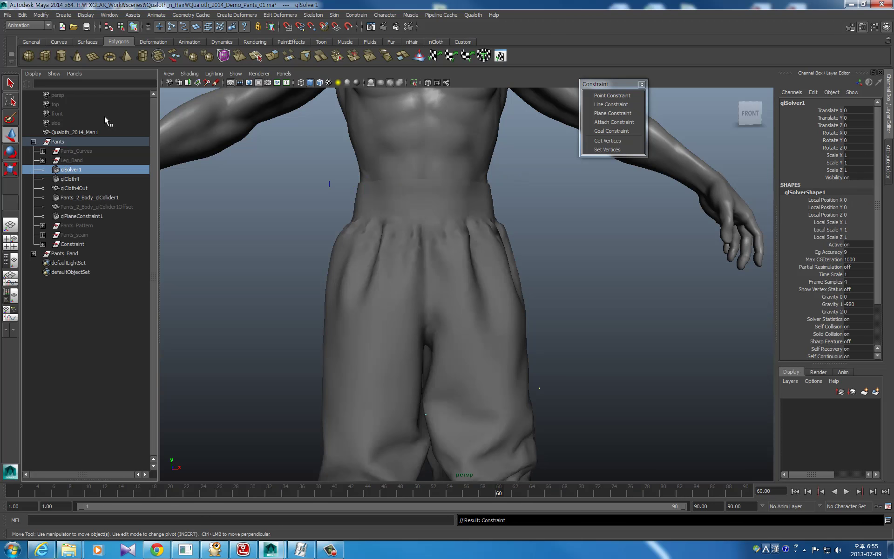
{"action": "key", "text": "shift+p"}
{"action": "left_click", "coordinate": [34, 141]}
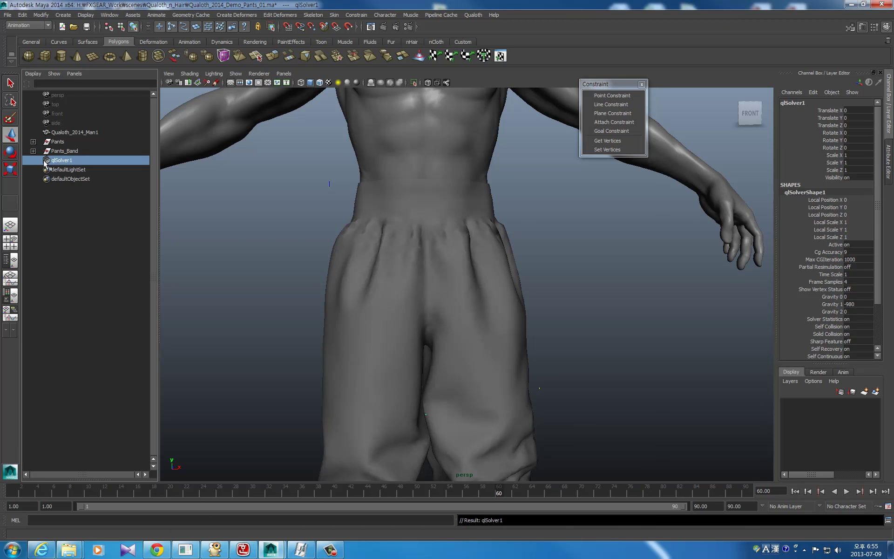
{"action": "middle_click_drag", "start_coordinate": [65, 160], "coordinate": [96, 144]}
{"action": "left_click", "coordinate": [77, 251]}
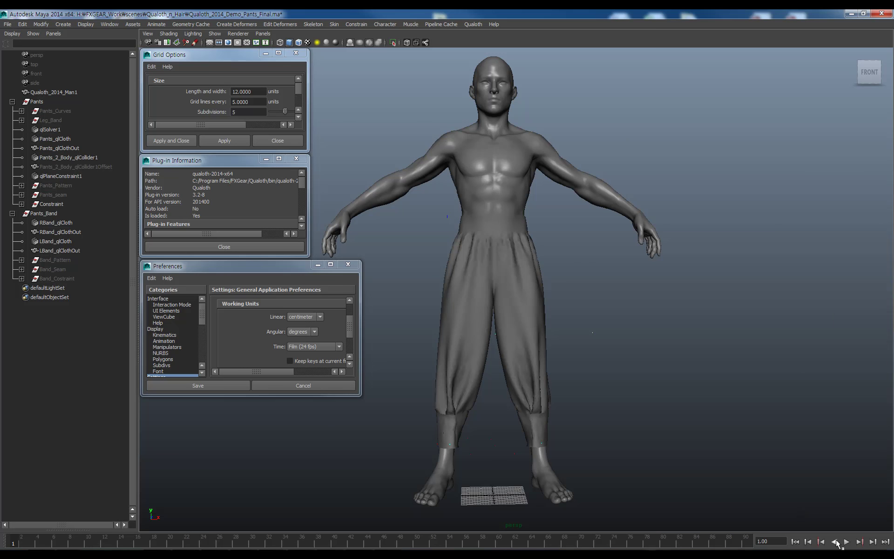
Set timeline playback to Play Every Frame, Free, then close the Preferences, Plug-in and Grid windows.
{"action": "right_click", "coordinate": [833, 541]}
{"action": "mouse_move", "coordinate": [839, 482]}
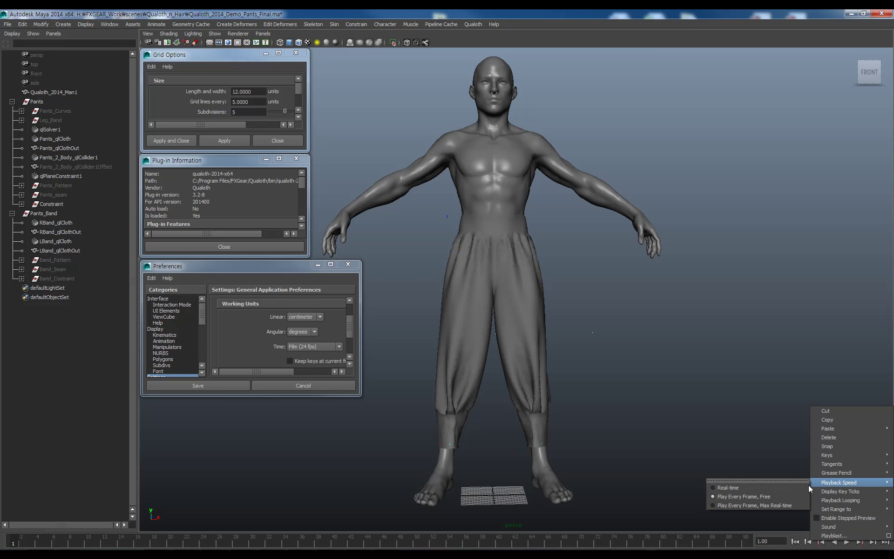
{"action": "left_click", "coordinate": [780, 496]}
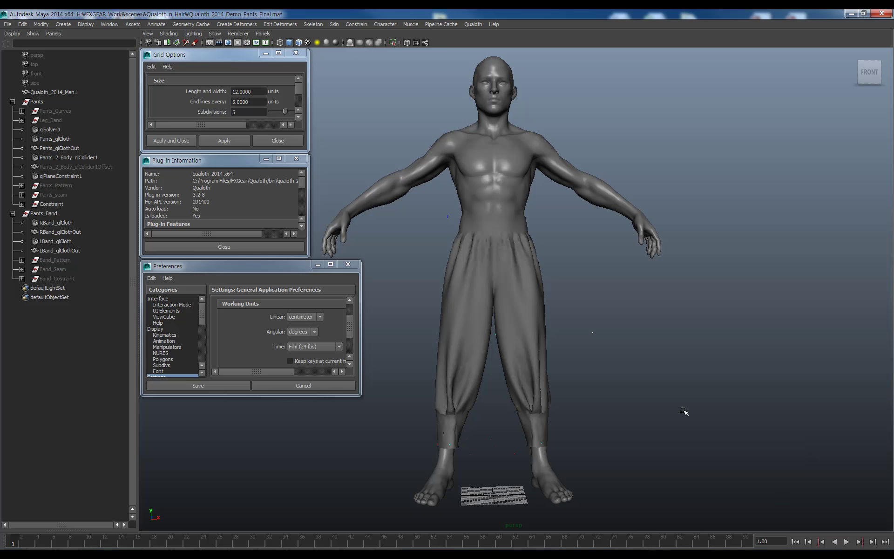
{"action": "left_click", "coordinate": [251, 101]}
{"action": "left_click", "coordinate": [252, 111]}
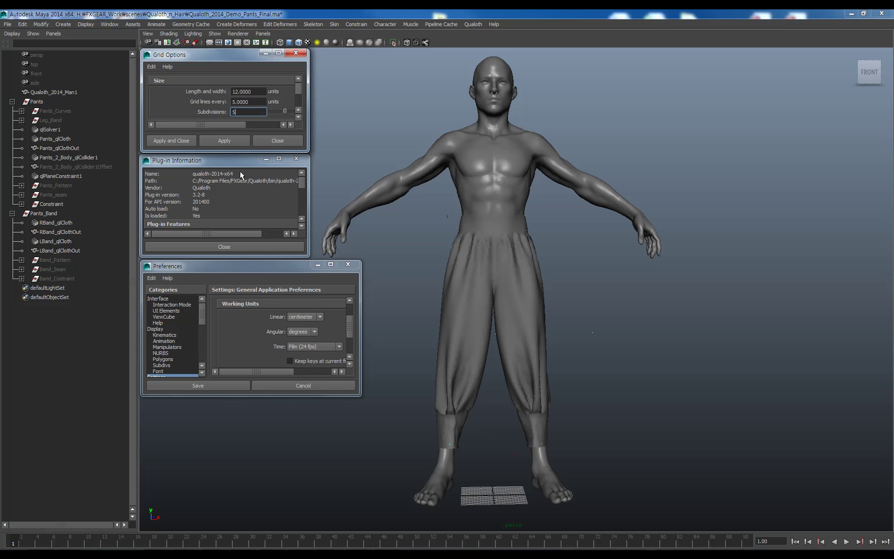
{"action": "left_click", "coordinate": [203, 175]}
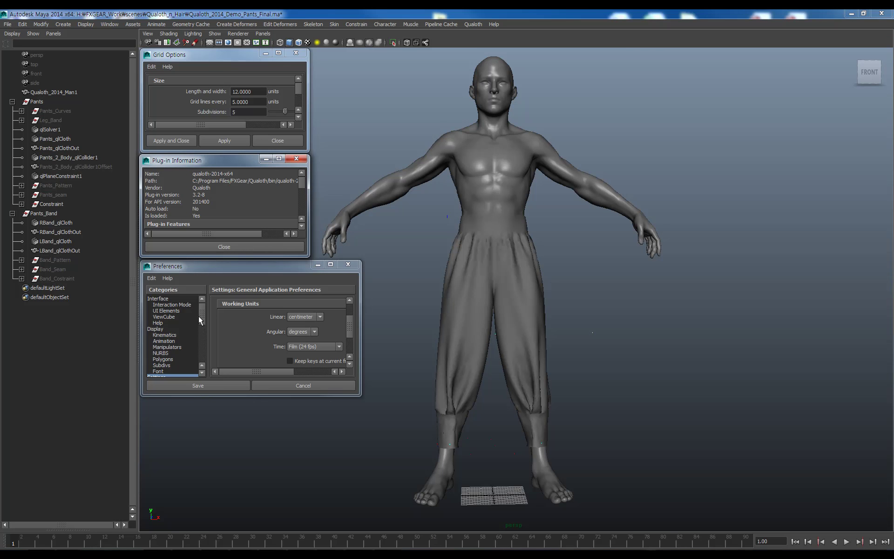
{"action": "left_click_drag", "start_coordinate": [198, 316], "coordinate": [200, 329]}
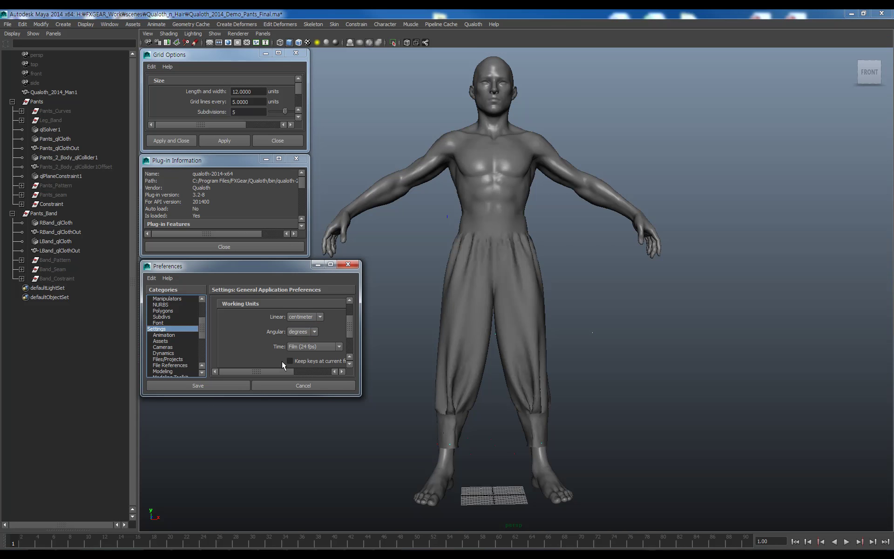
{"action": "left_click", "coordinate": [301, 386]}
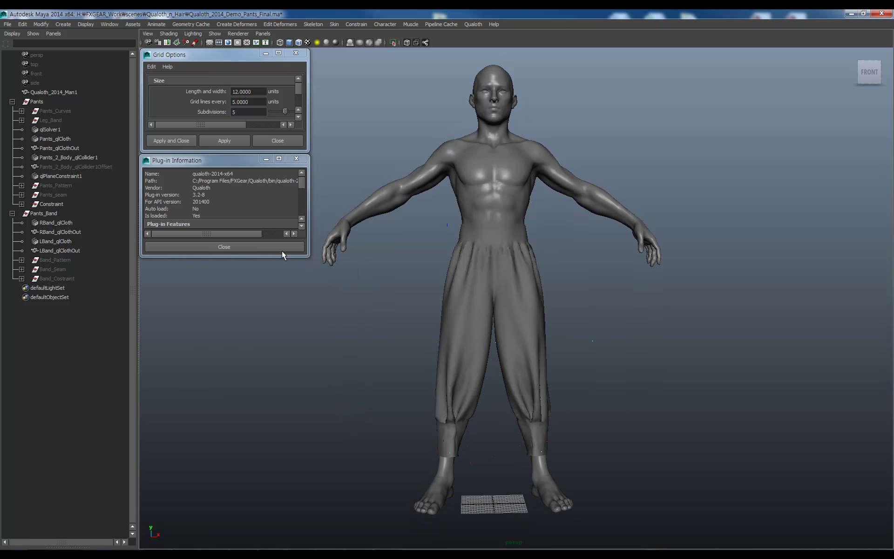
{"action": "left_click", "coordinate": [285, 248]}
{"action": "left_click", "coordinate": [296, 53]}
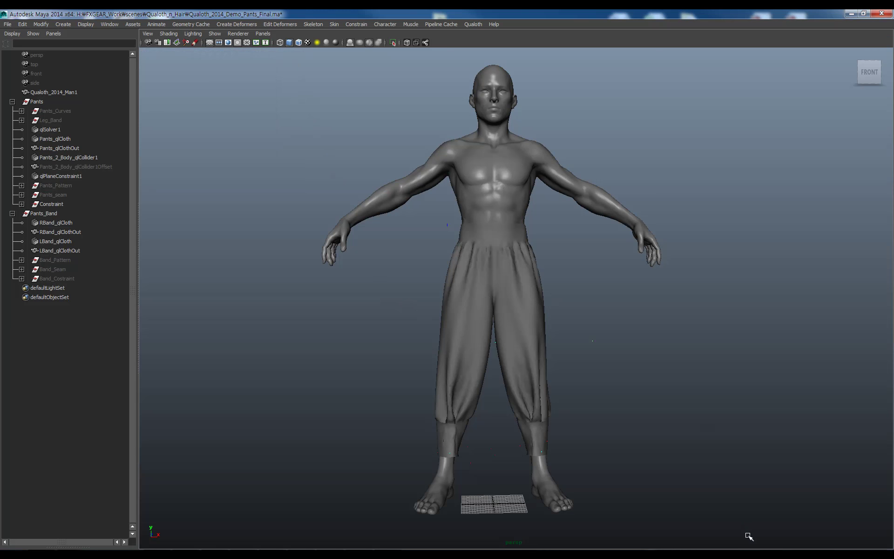
Restore the Time Slider from Display > UI Elements and play the pants simulation through frame 90.
{"action": "left_click", "coordinate": [110, 24]}
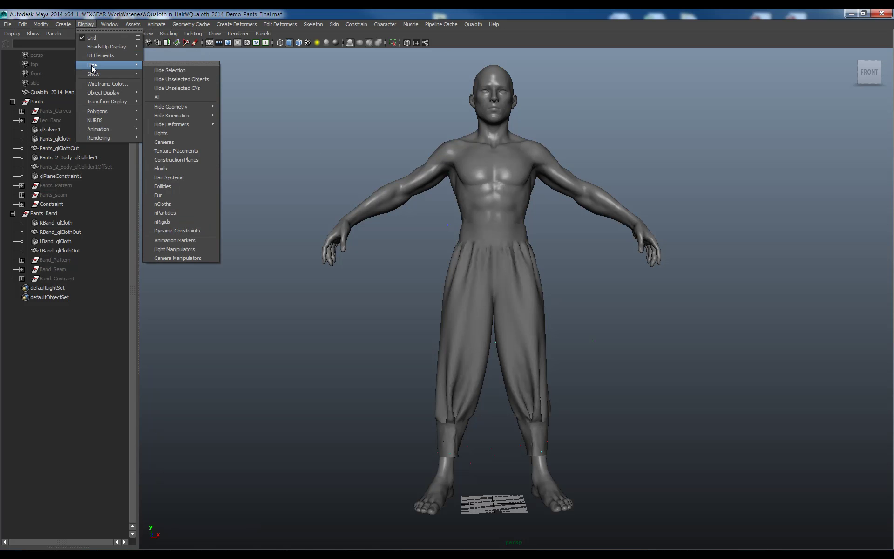
{"action": "mouse_move", "coordinate": [102, 55]}
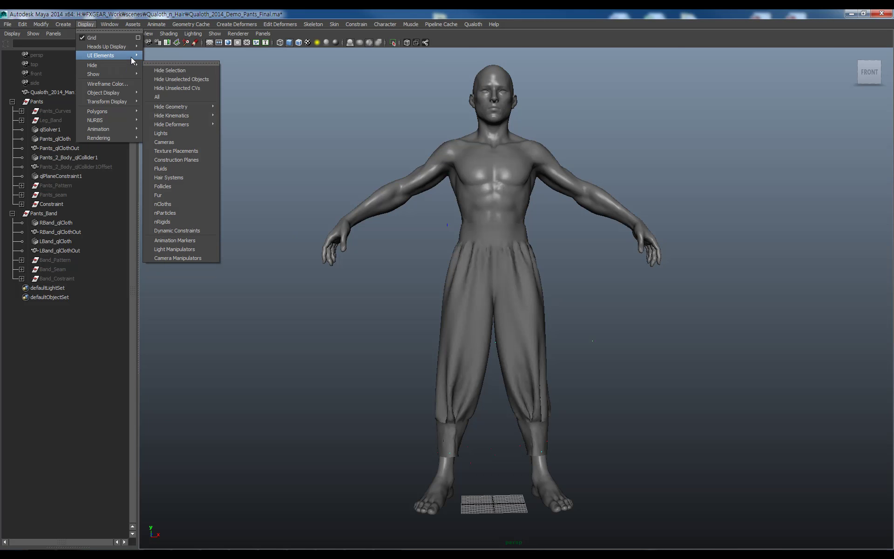
{"action": "left_click", "coordinate": [175, 78]}
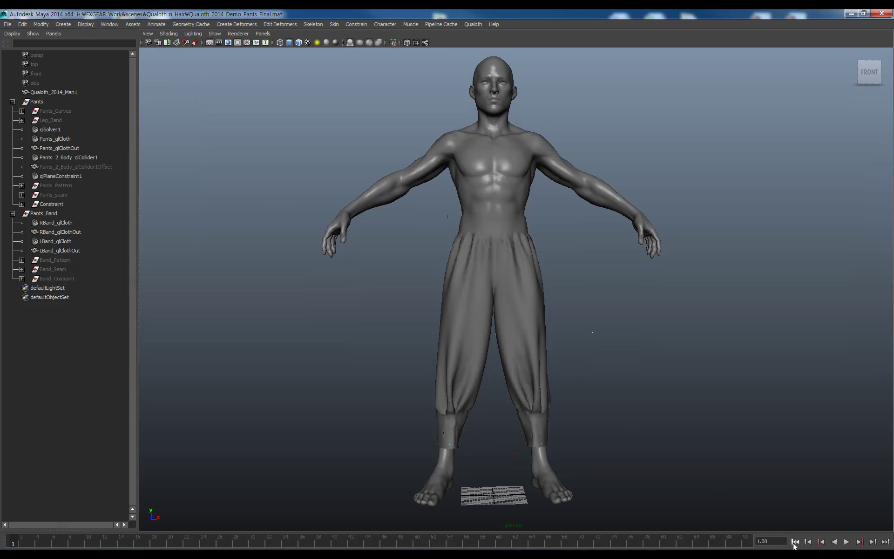
{"action": "left_click", "coordinate": [846, 541]}
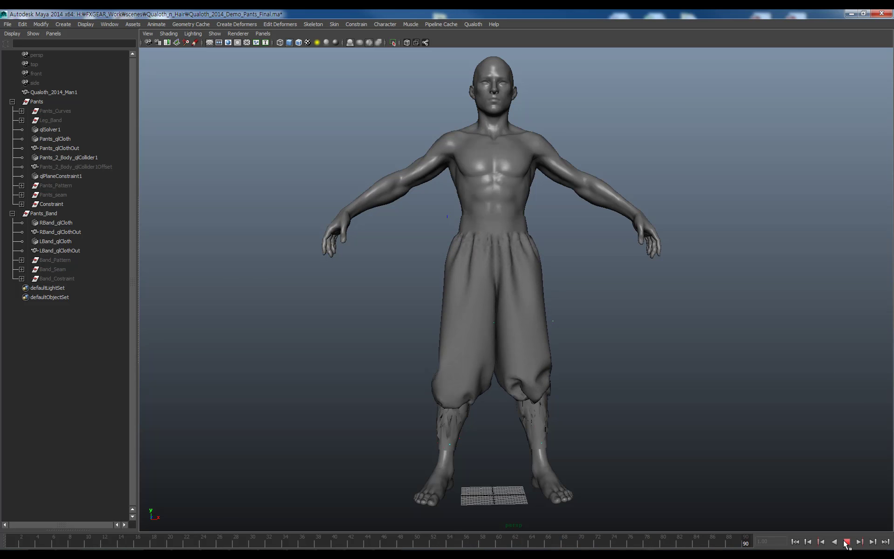
{"action": "left_click", "coordinate": [846, 542]}
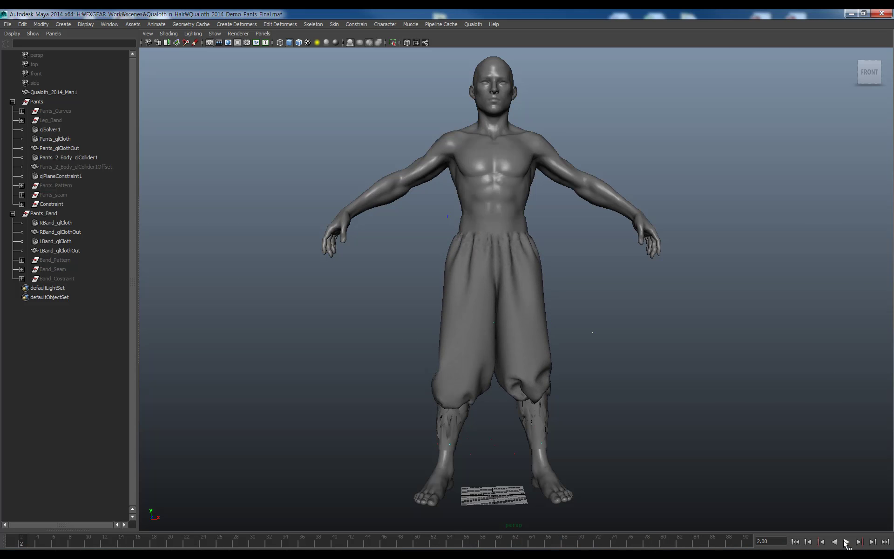